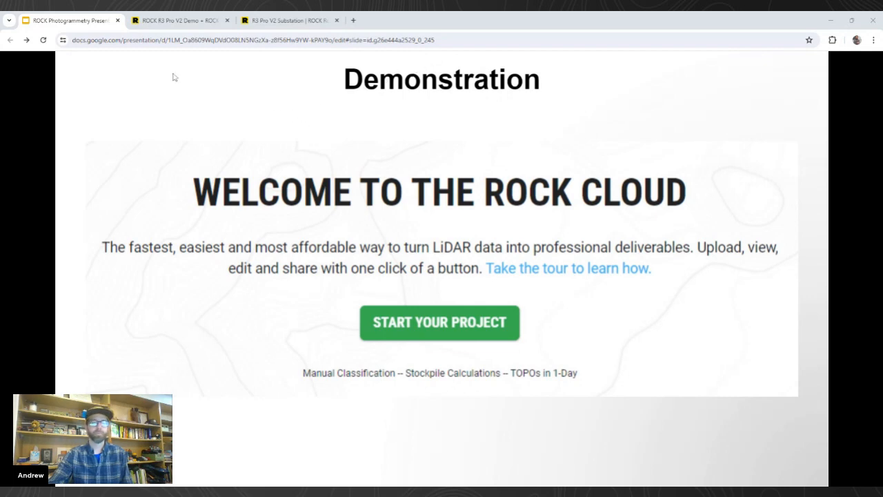
# Step: Switch to the ROCK R3 Pro V2 Demo project, try the Road base map, and set the map display to Aerial with Labels
pyautogui.click(181, 20)
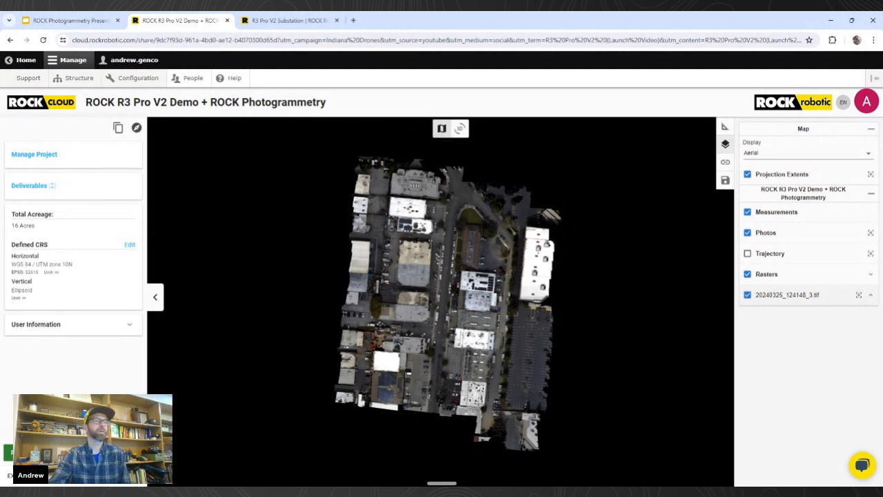
pyautogui.click(765, 154)
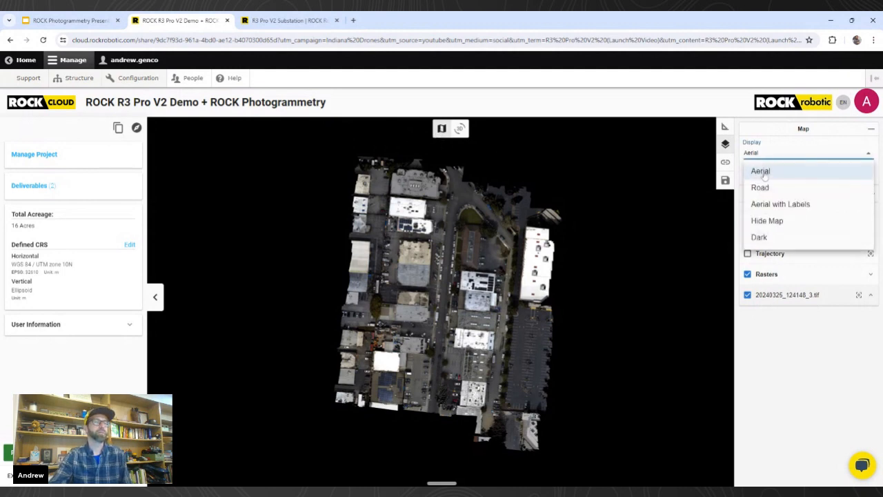
pyautogui.click(766, 189)
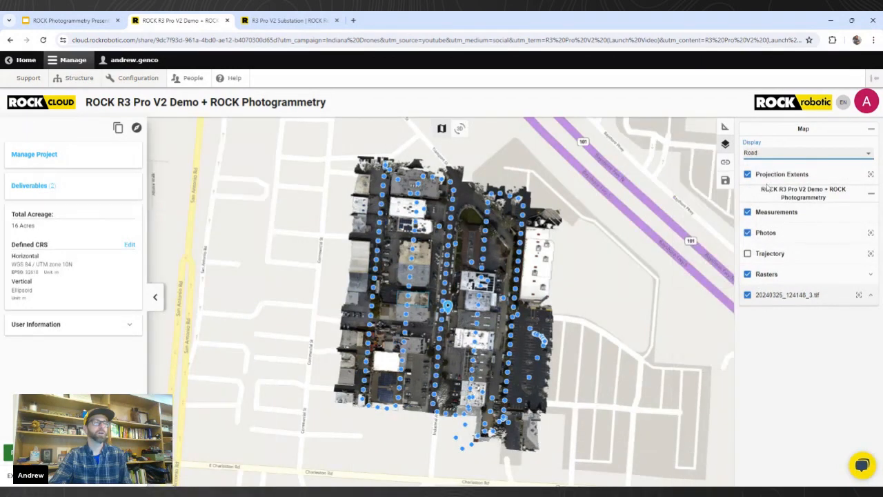
pyautogui.click(771, 153)
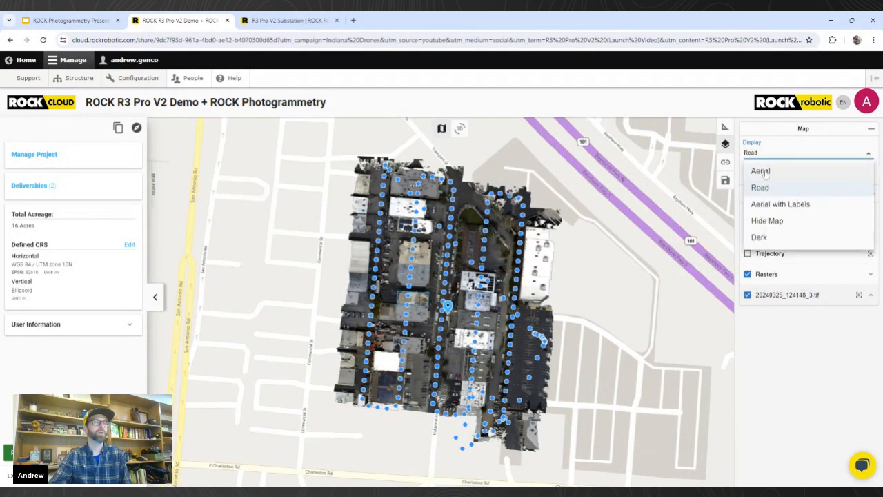
pyautogui.click(767, 203)
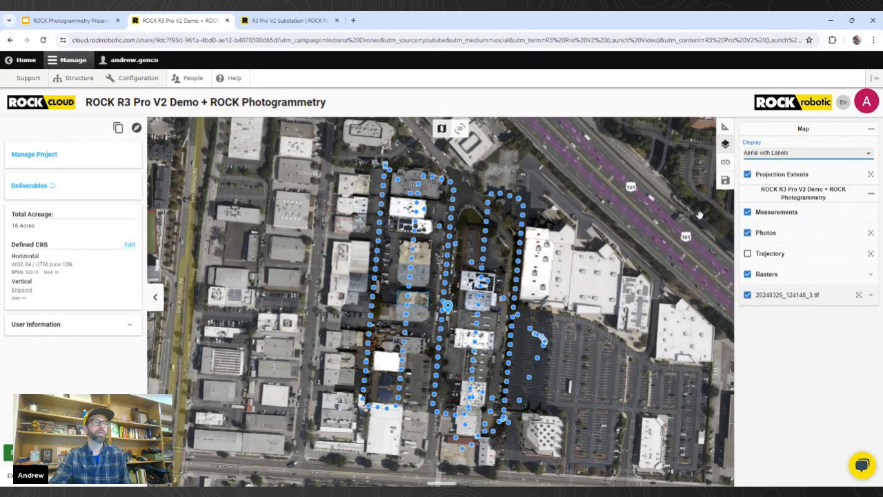
# Step: Hide the photos and show the trajectory on the map, toggling the rasters off and on to compare them with the base map
pyautogui.click(748, 233)
pyautogui.click(748, 254)
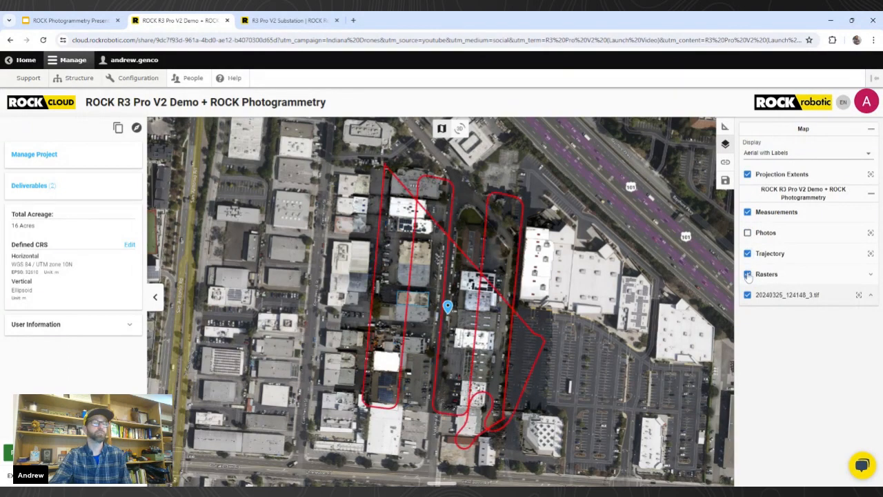
pyautogui.click(748, 275)
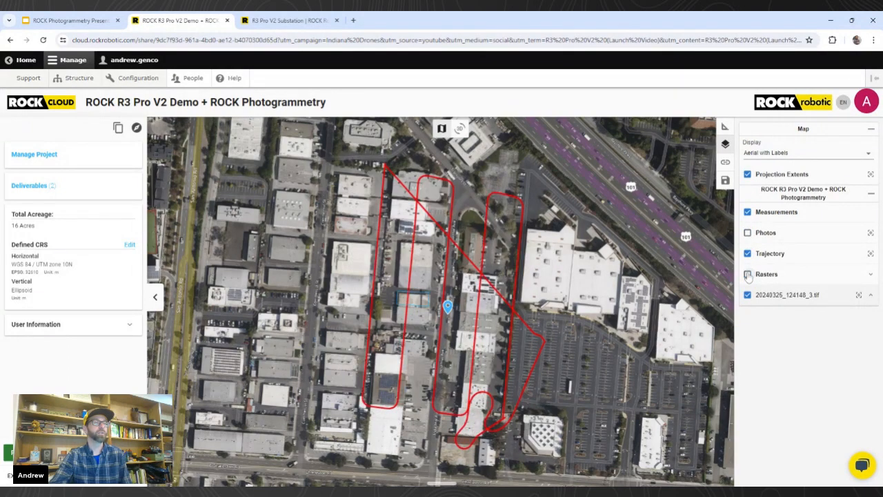
pyautogui.click(748, 275)
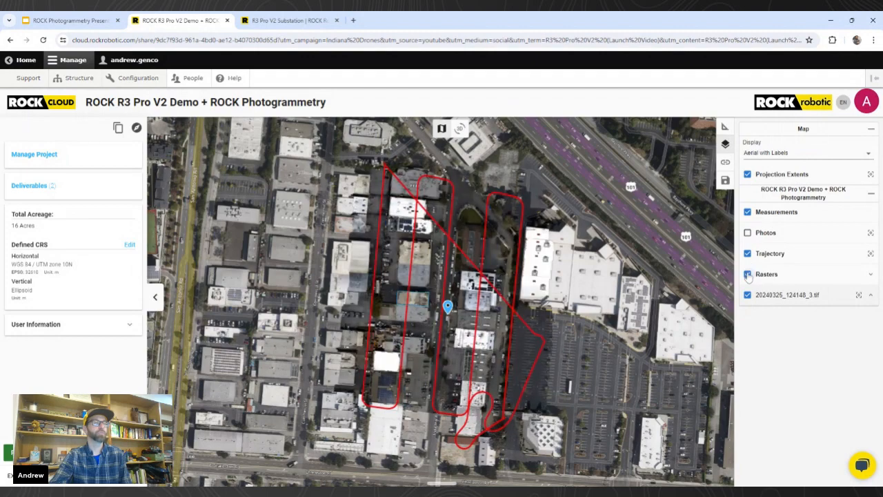
# Step: Focus on raster 20240325_124148_3.tif, hide the trajectory, and inspect the white pickup at the corner of the beige-roofed building
pyautogui.click(858, 296)
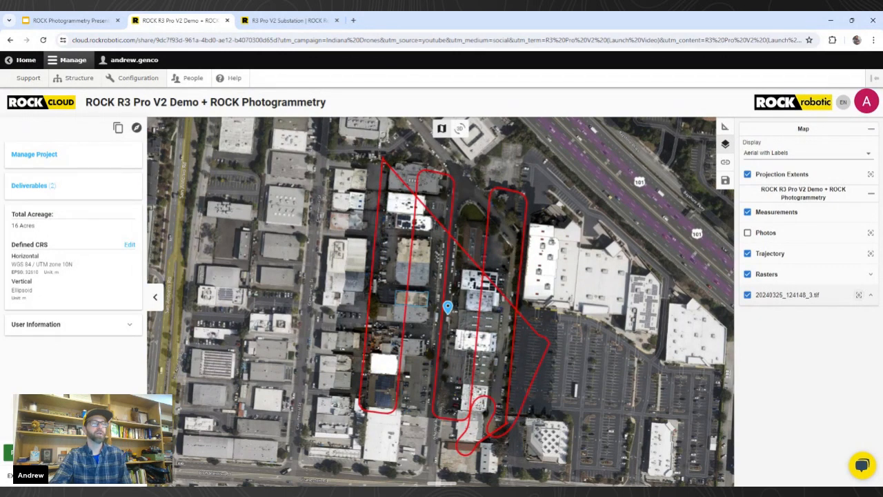
pyautogui.click(748, 254)
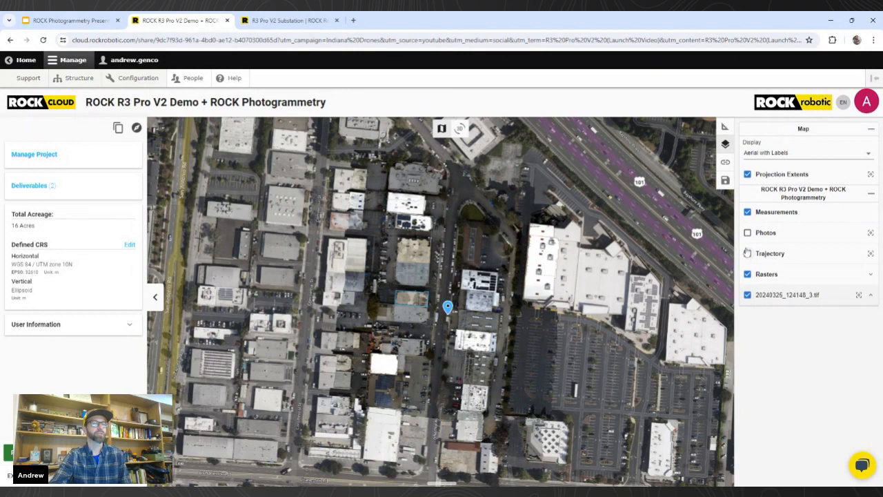
pyautogui.moveTo(430, 301)
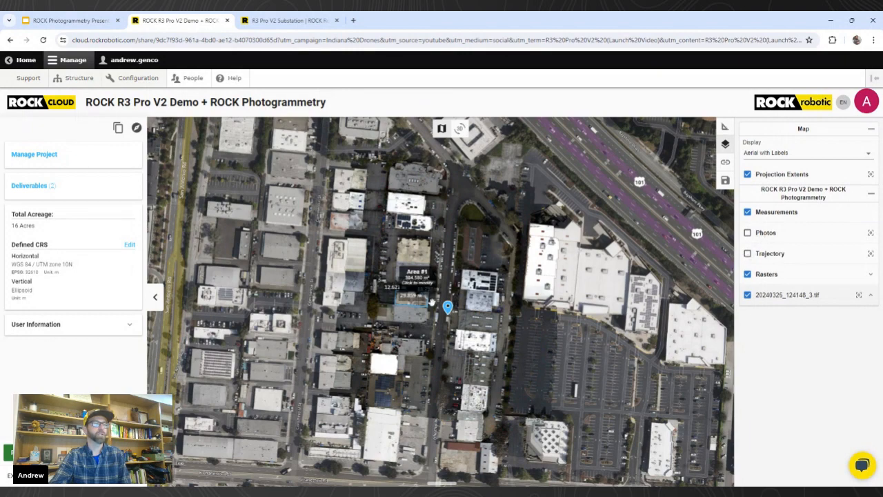
pyautogui.scroll(5, 394, 305)
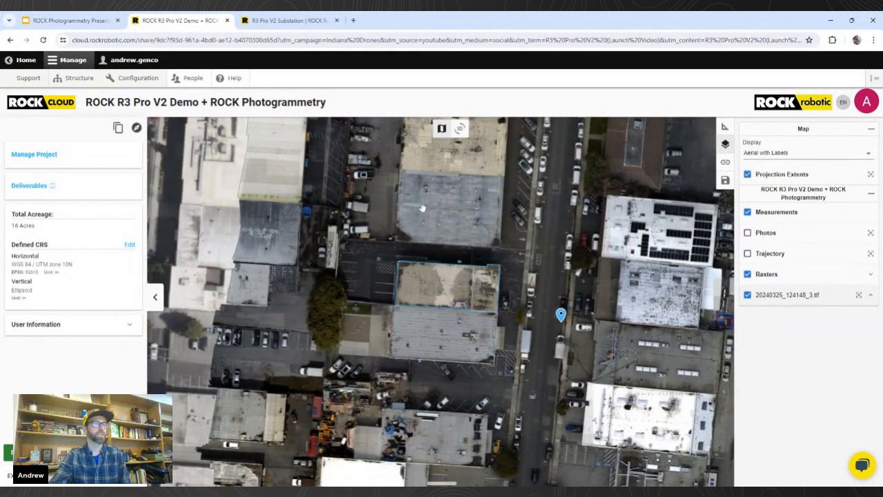
pyautogui.moveTo(480, 192); pyautogui.dragTo(465, 229)
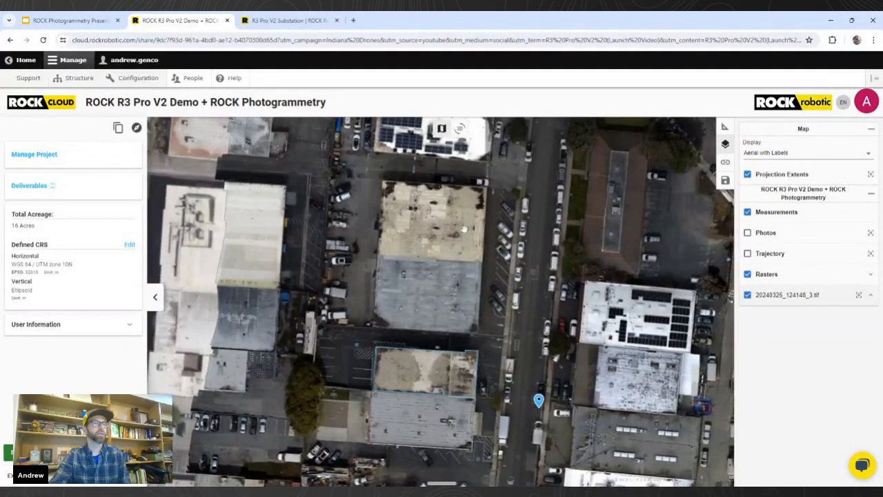
pyautogui.scroll(3, 487, 176)
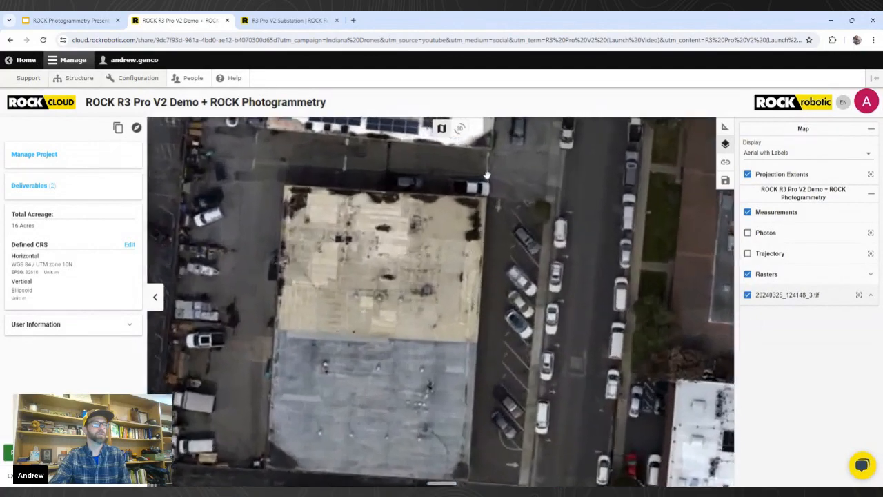
pyautogui.scroll(3, 487, 178)
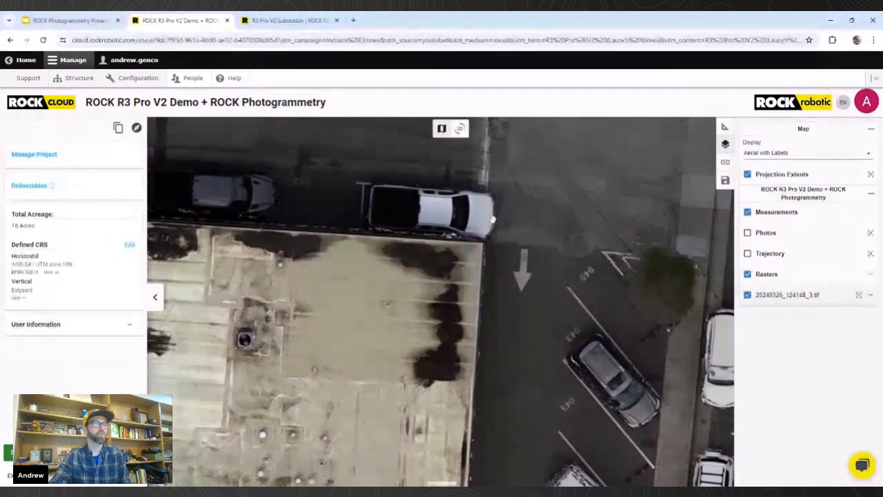
pyautogui.scroll(3, 492, 211)
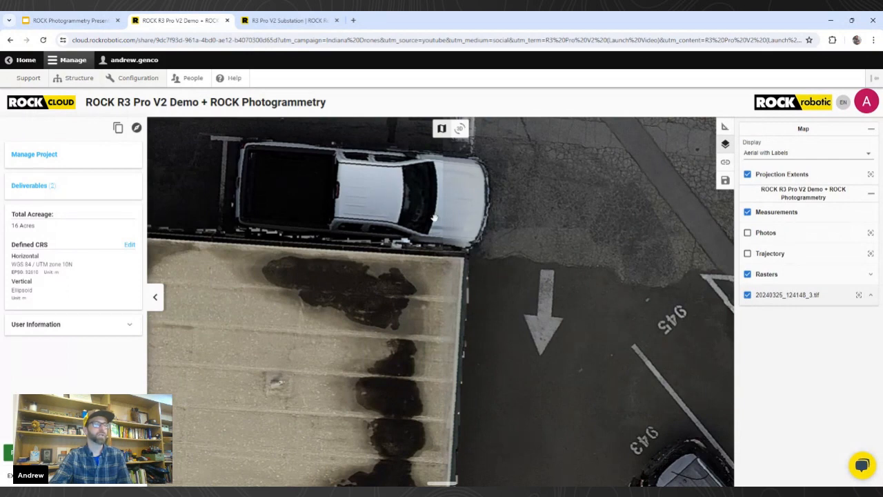
# Step: Examine the parked cars and the white cross-shaped parking marks along the street beside the beige-roofed building
pyautogui.scroll(-5, 435, 218)
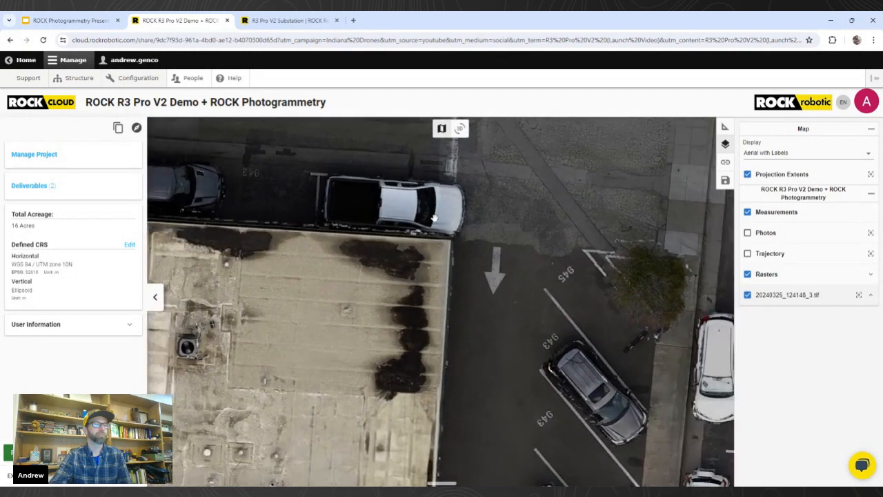
pyautogui.moveTo(515, 246); pyautogui.dragTo(473, 209)
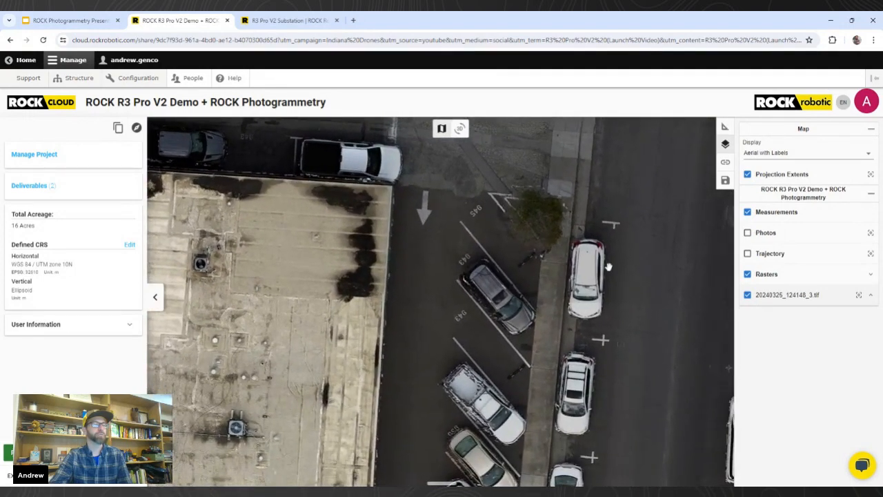
pyautogui.moveTo(607, 266); pyautogui.dragTo(533, 238)
pyautogui.scroll(5, 535, 310)
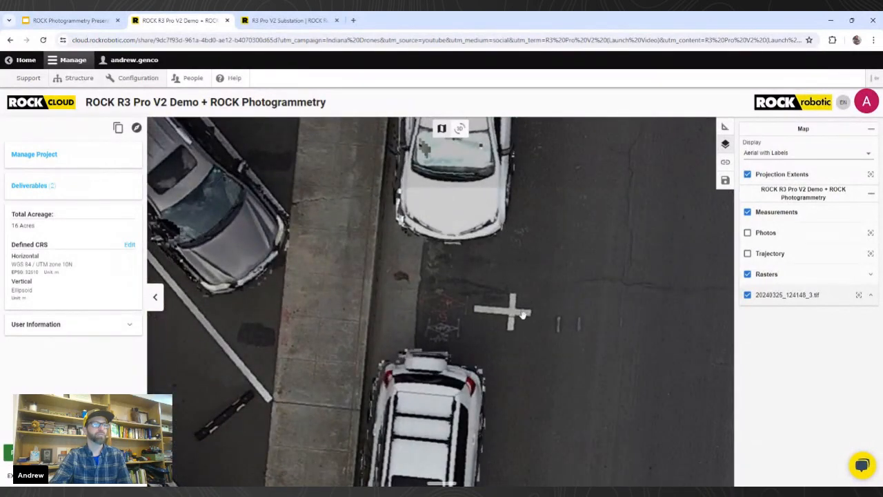
pyautogui.scroll(-5, 523, 314)
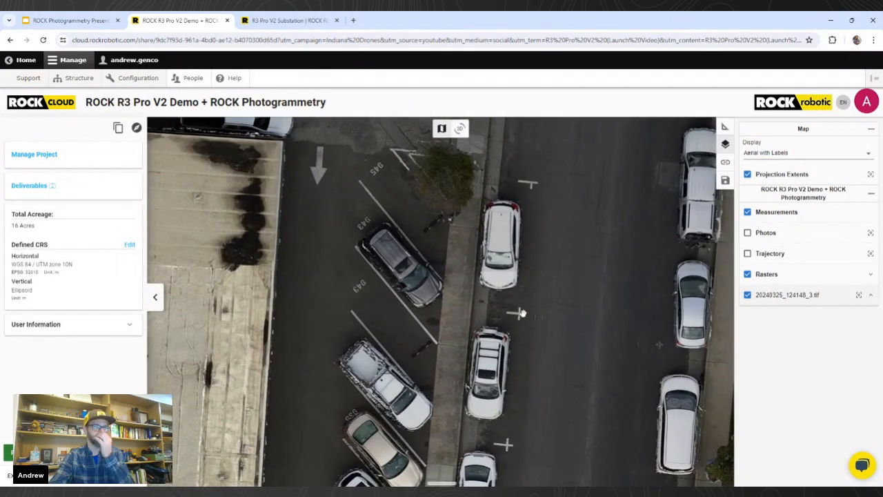
# Step: Survey the orthomosaic along the street around the outlined roof and the neighbouring buildings with solar panels
pyautogui.scroll(-5, 523, 314)
pyautogui.scroll(-4, 523, 314)
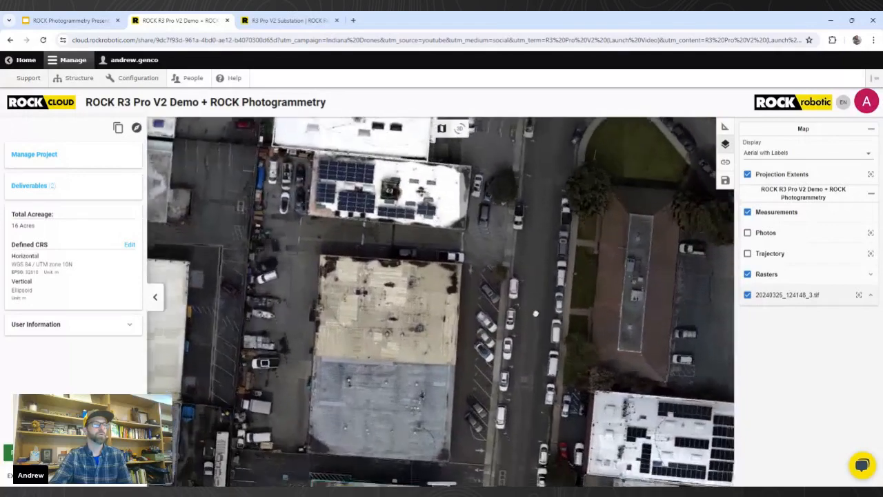
pyautogui.moveTo(535, 314); pyautogui.dragTo(529, 223)
pyautogui.moveTo(524, 380); pyautogui.dragTo(516, 299)
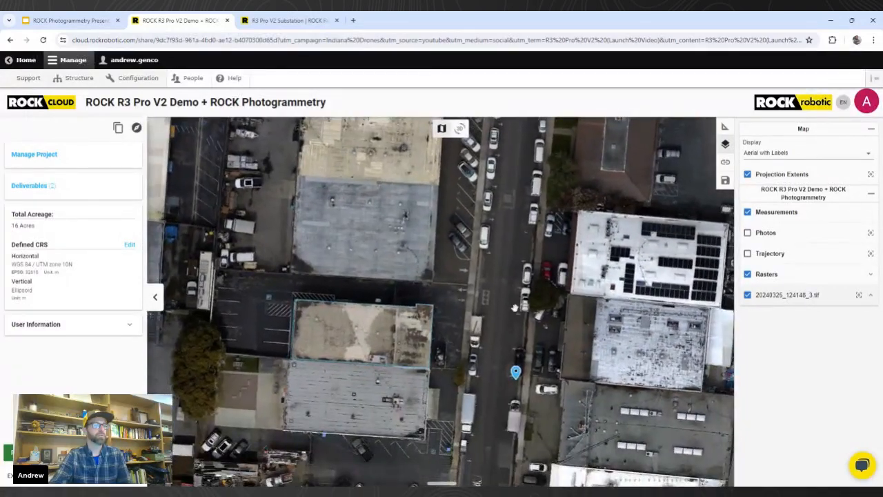
pyautogui.scroll(-2, 505, 372)
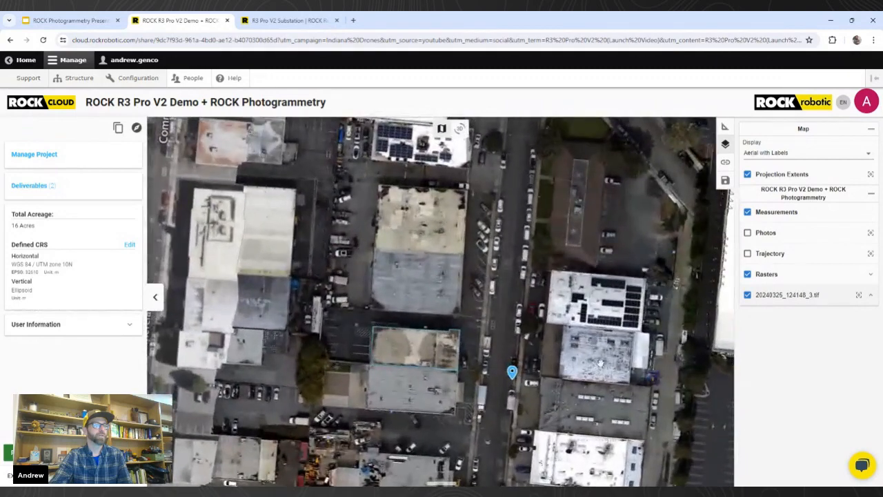
pyautogui.moveTo(506, 372); pyautogui.dragTo(479, 354)
pyautogui.moveTo(570, 343); pyautogui.dragTo(555, 333)
pyautogui.moveTo(464, 380); pyautogui.dragTo(468, 372)
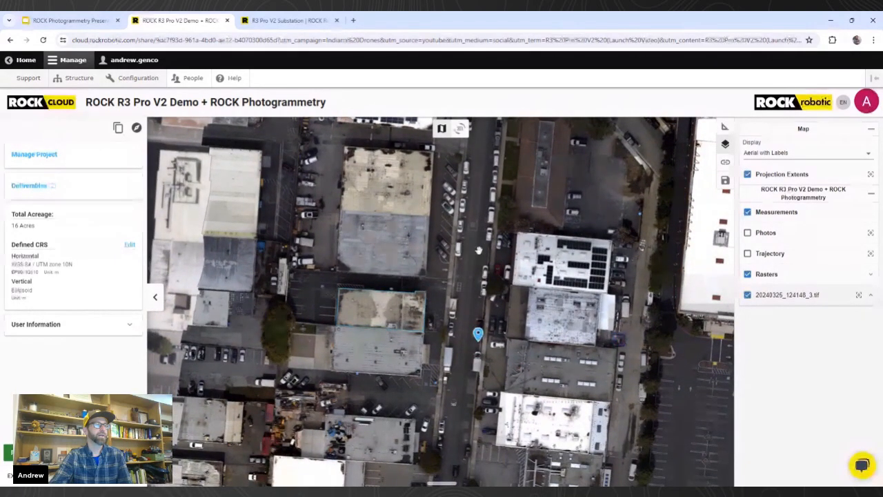
pyautogui.scroll(3, 479, 250)
pyautogui.scroll(-4, 479, 249)
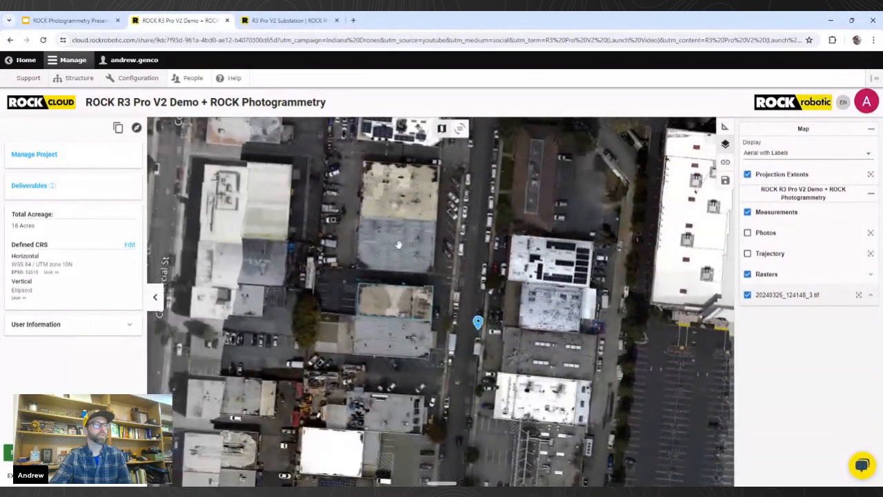
# Step: Inspect the trees and roof edges in the gap between the large gray building and the white-roofed building
pyautogui.moveTo(398, 244); pyautogui.dragTo(418, 312)
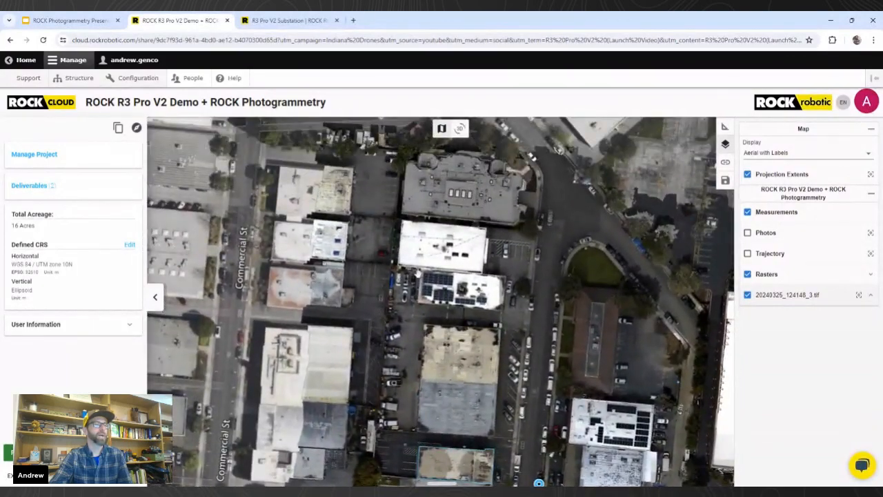
pyautogui.scroll(5, 415, 214)
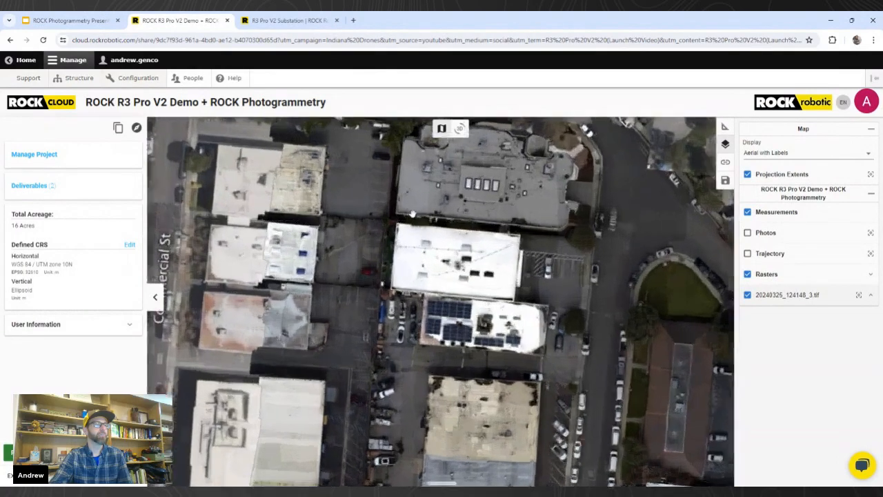
pyautogui.scroll(3, 388, 222)
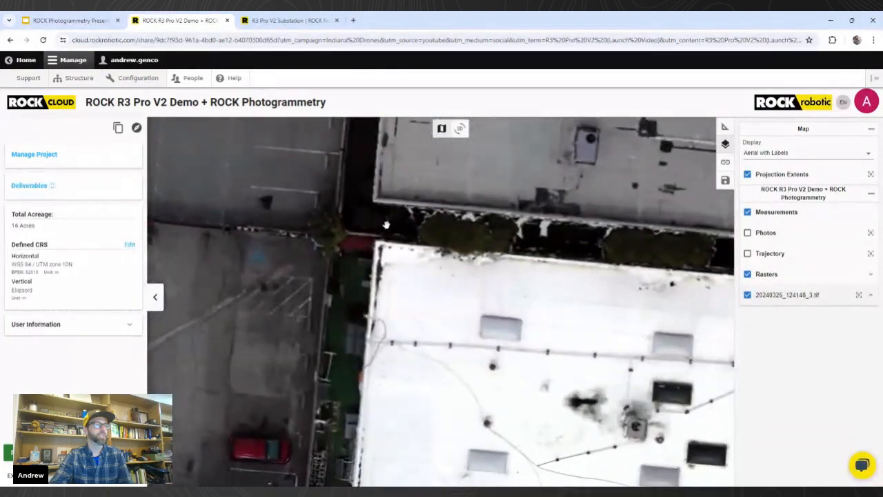
pyautogui.scroll(2, 379, 236)
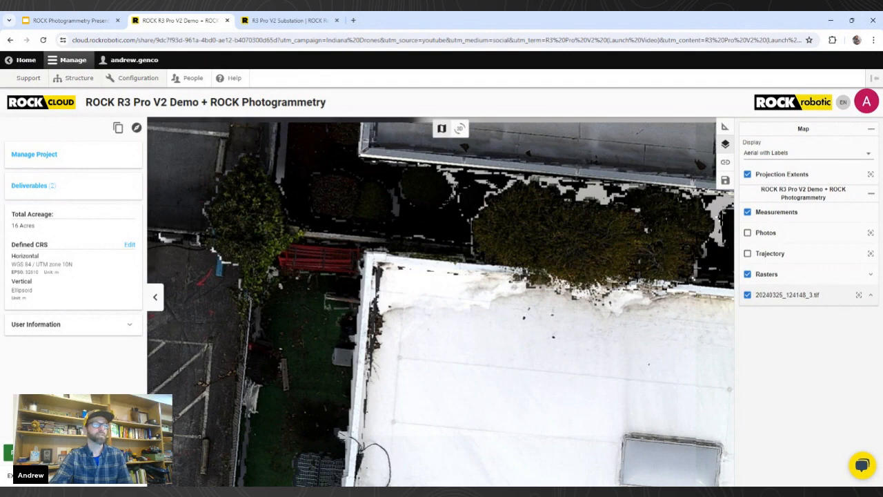
pyautogui.scroll(-4, 591, 278)
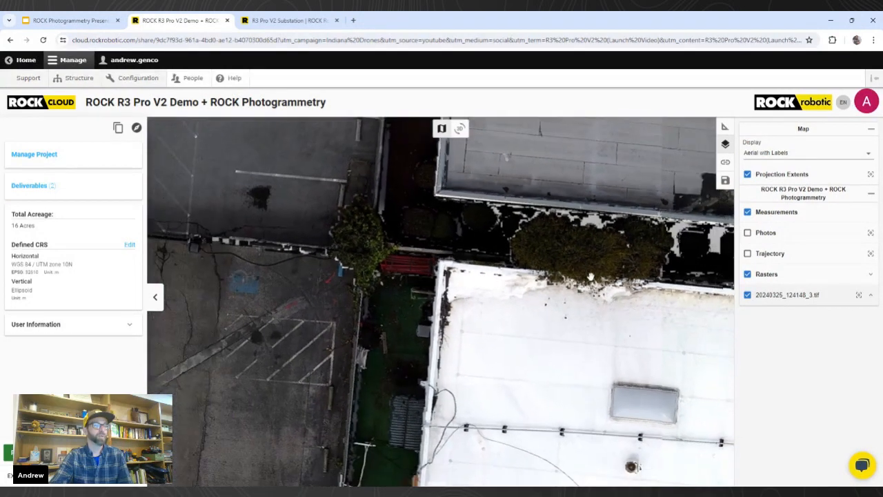
# Step: Examine the parking lots, the parked vehicles and the rooftop solar panels south of the white-roofed building
pyautogui.scroll(-3, 591, 277)
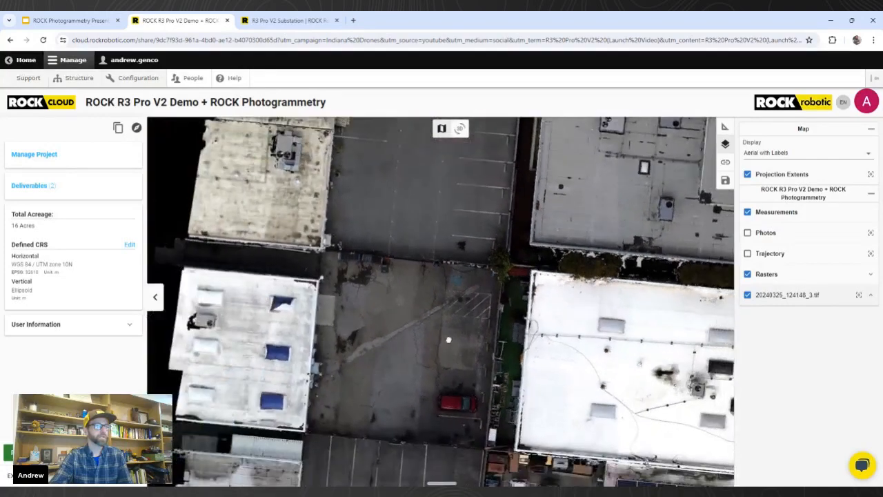
pyautogui.moveTo(448, 339); pyautogui.dragTo(455, 281)
pyautogui.moveTo(435, 390); pyautogui.dragTo(421, 263)
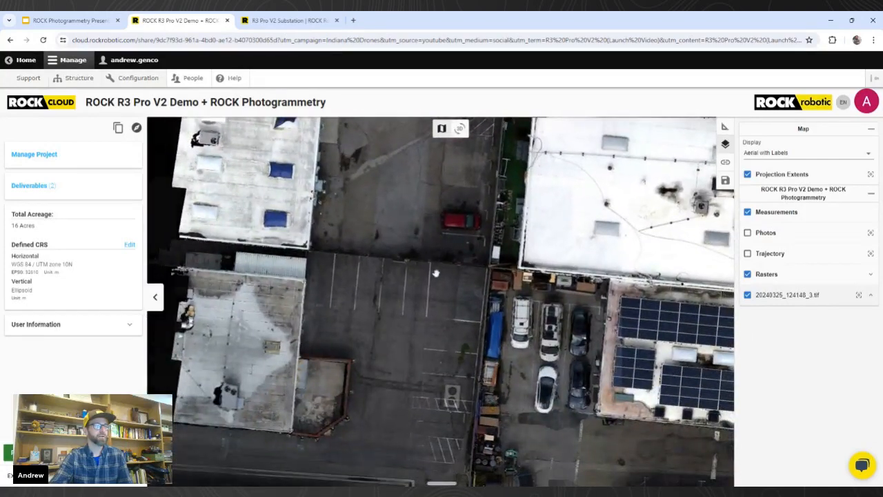
pyautogui.moveTo(501, 325); pyautogui.dragTo(478, 297)
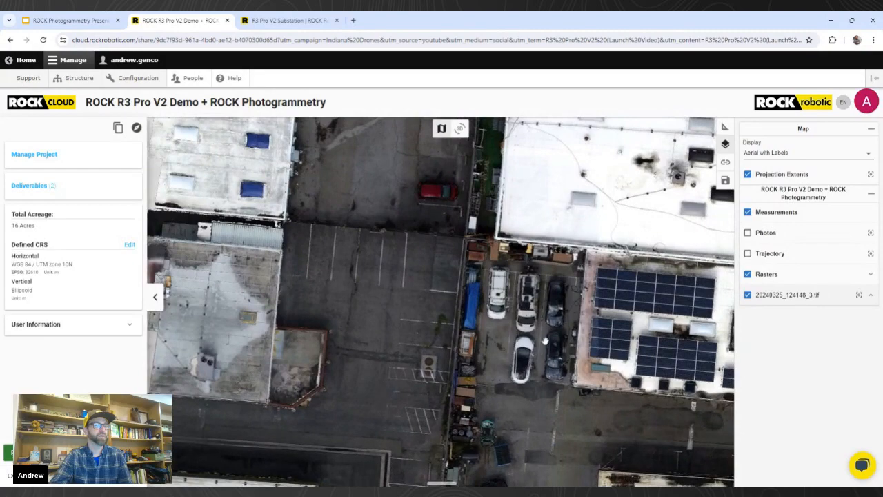
pyautogui.scroll(1, 625, 347)
pyautogui.scroll(2, 626, 347)
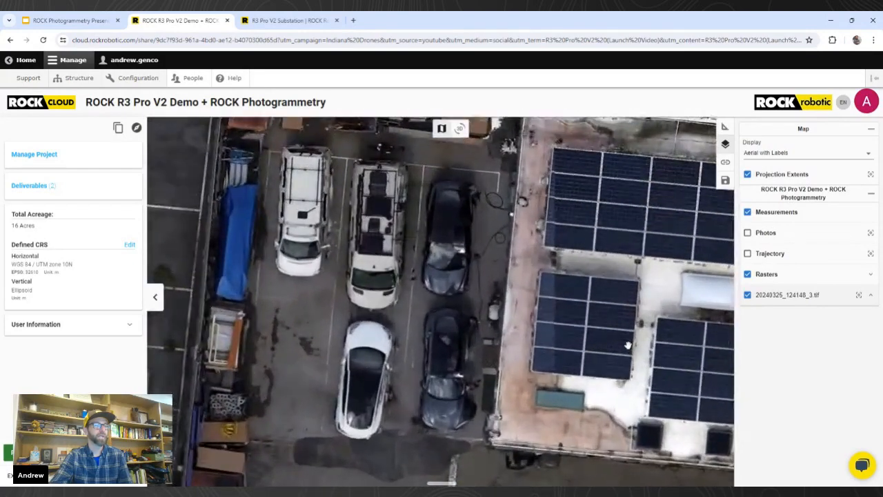
pyautogui.scroll(1, 592, 280)
pyautogui.moveTo(592, 280); pyautogui.dragTo(576, 281)
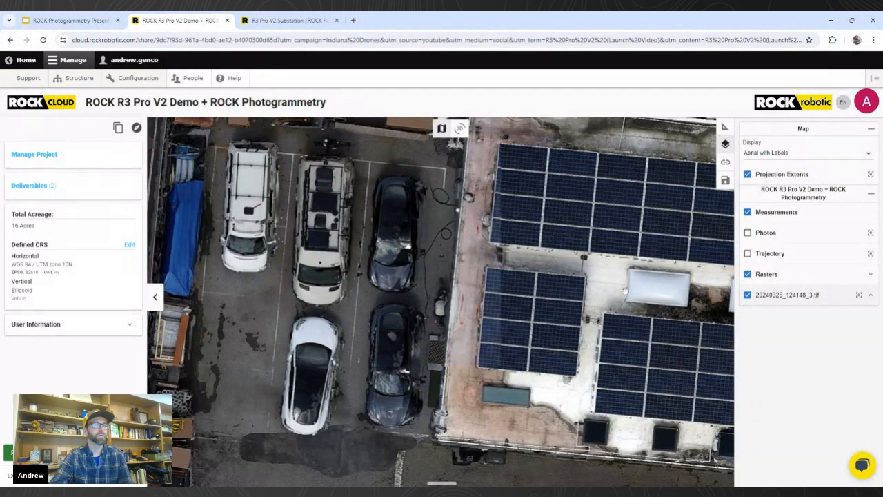
# Step: Inspect the solar panels and skylights on the white roof beside the fenced parking area in the orthomosaic
pyautogui.moveTo(626, 291); pyautogui.dragTo(543, 292)
pyautogui.scroll(3, 602, 311)
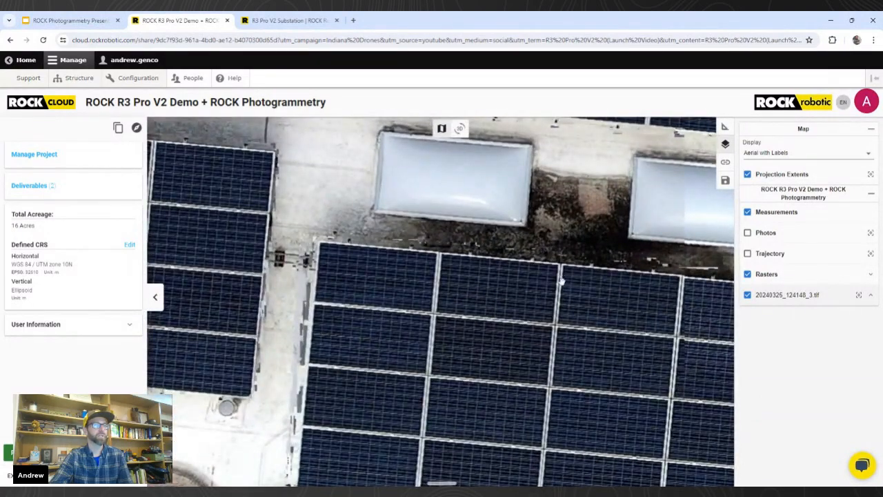
pyautogui.moveTo(611, 310); pyautogui.dragTo(582, 294)
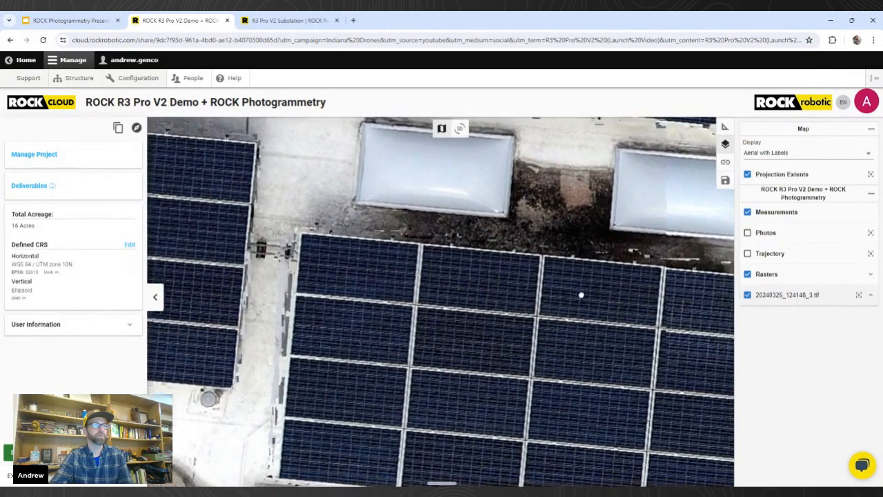
pyautogui.scroll(-3, 575, 292)
pyautogui.scroll(-5, 577, 292)
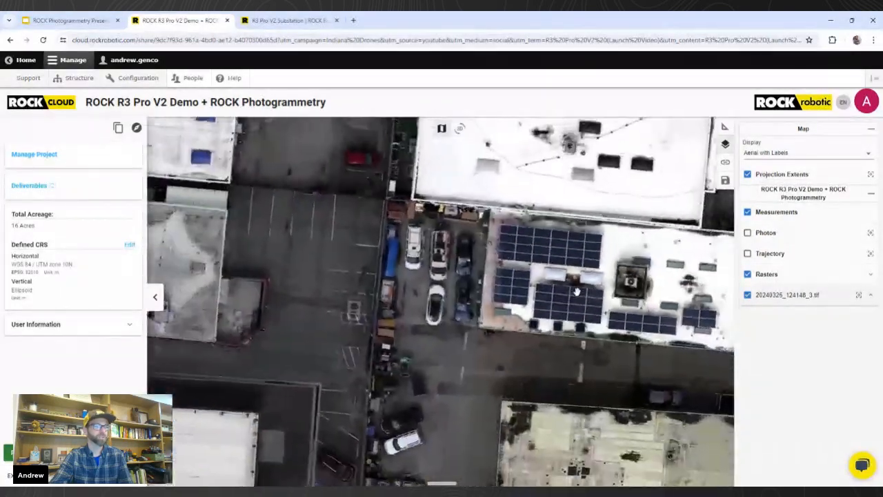
# Step: Examine the beige and gray roof of the building to the south and the angled parking stalls along its street side
pyautogui.moveTo(500, 419); pyautogui.dragTo(460, 315)
pyautogui.moveTo(427, 374); pyautogui.dragTo(448, 277)
pyautogui.moveTo(631, 336); pyautogui.dragTo(467, 316)
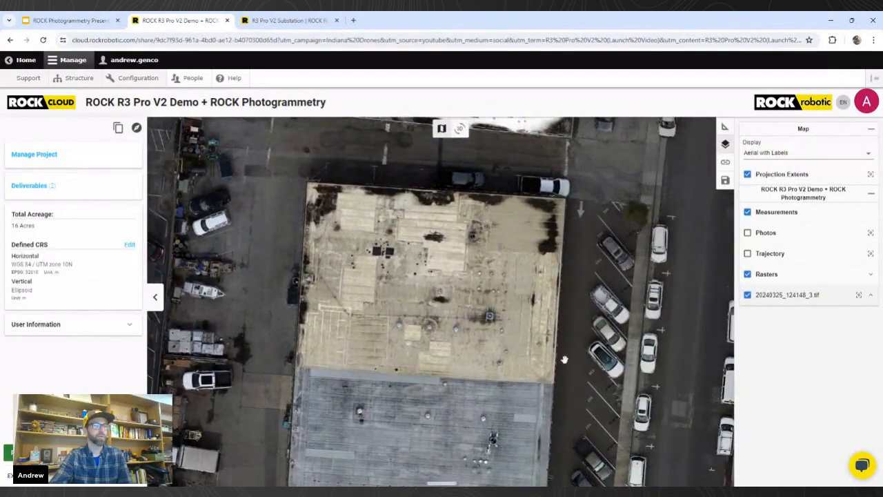
pyautogui.moveTo(566, 357); pyautogui.dragTo(528, 290)
pyautogui.scroll(5, 593, 382)
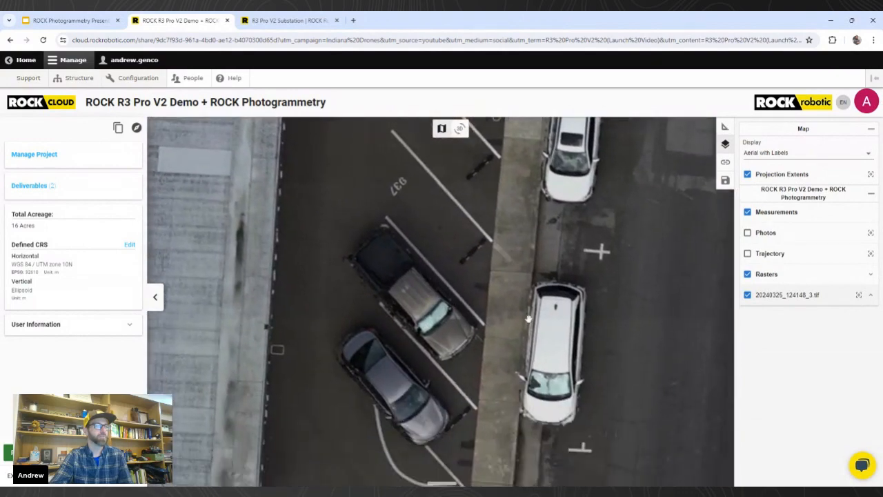
pyautogui.scroll(-2, 528, 330)
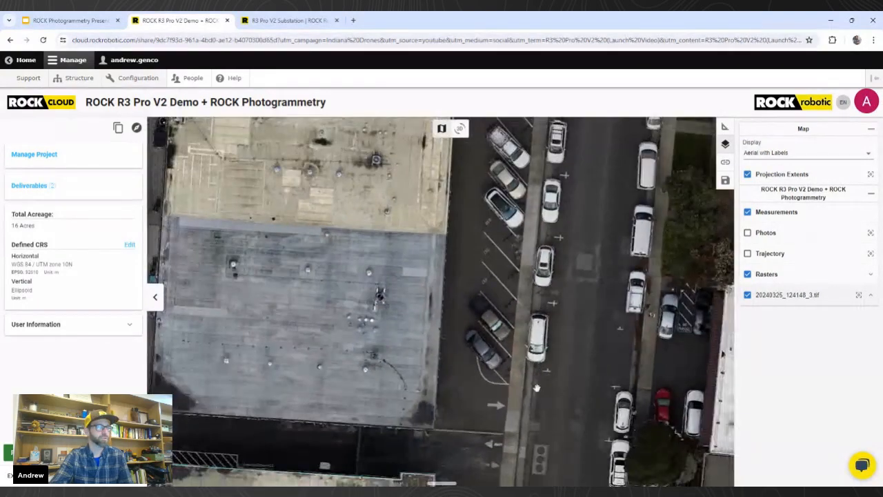
# Step: Inspect the sidewalk, parked vehicles and painted parking marks across the street near the NO PARKING area
pyautogui.moveTo(574, 390); pyautogui.dragTo(526, 320)
pyautogui.scroll(5, 595, 233)
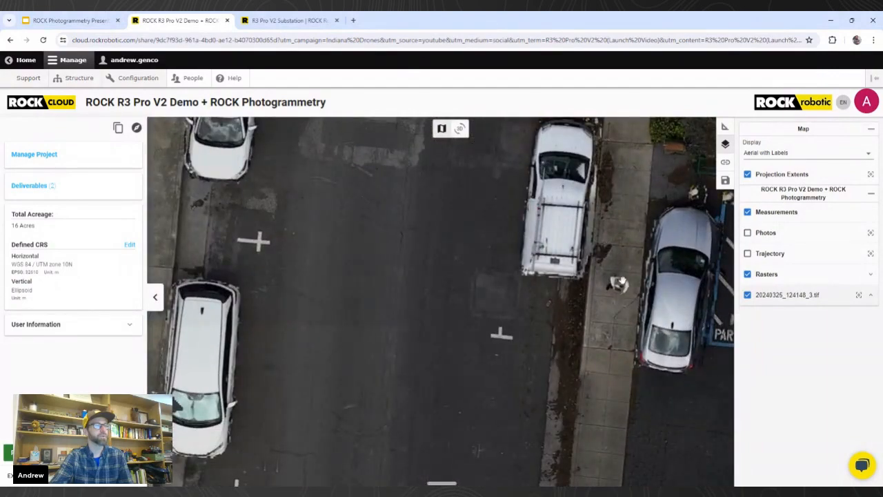
pyautogui.scroll(-2, 621, 285)
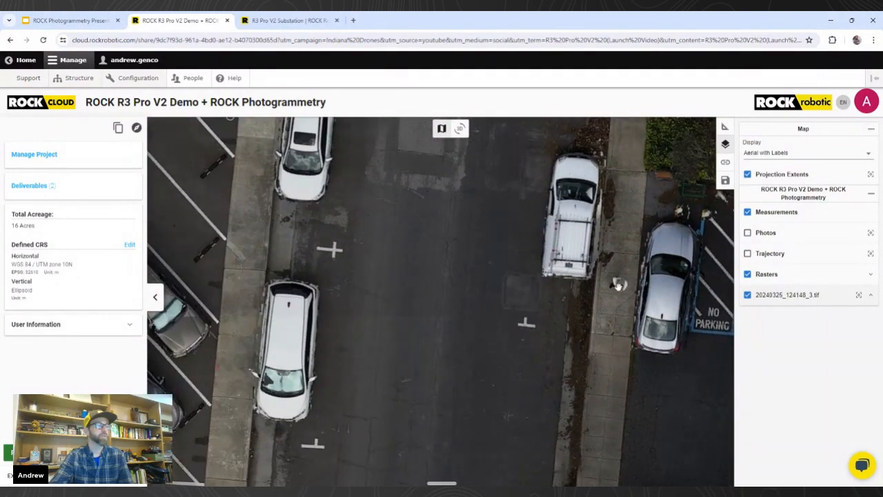
pyautogui.scroll(-3, 619, 285)
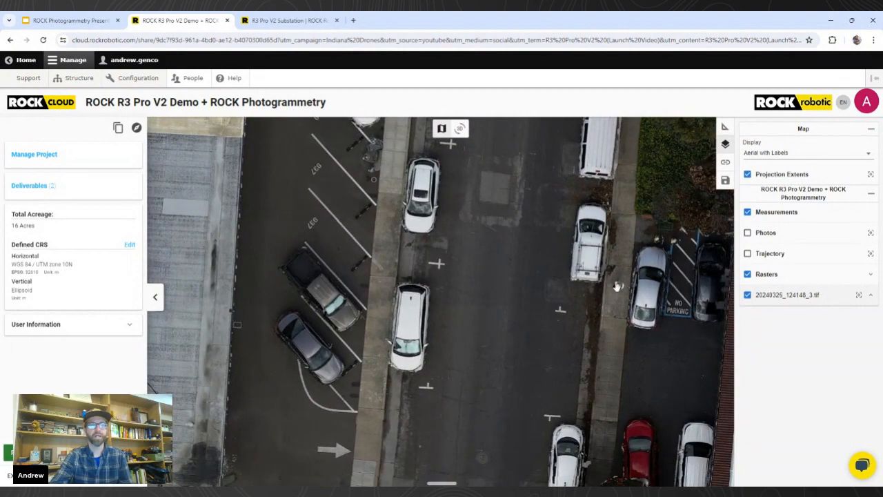
pyautogui.scroll(-3, 618, 285)
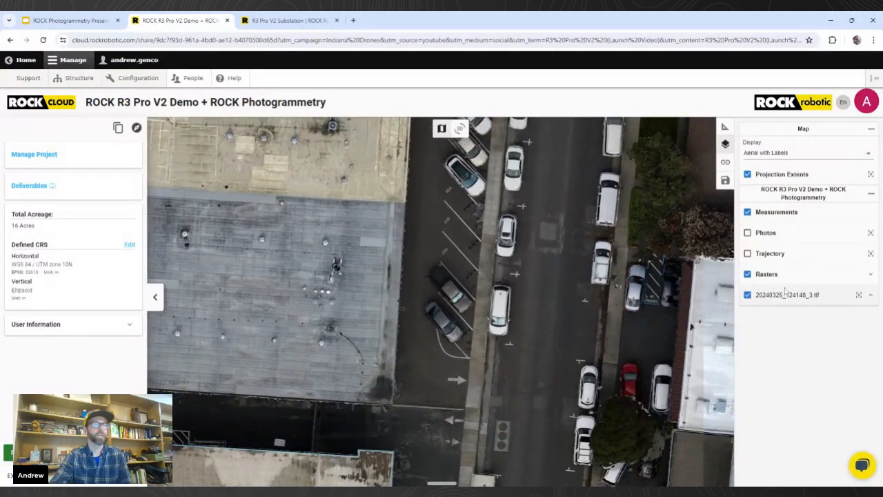
# Step: Switch to the 3D point cloud view and hide the project's Features and Photos layers
pyautogui.click(859, 295)
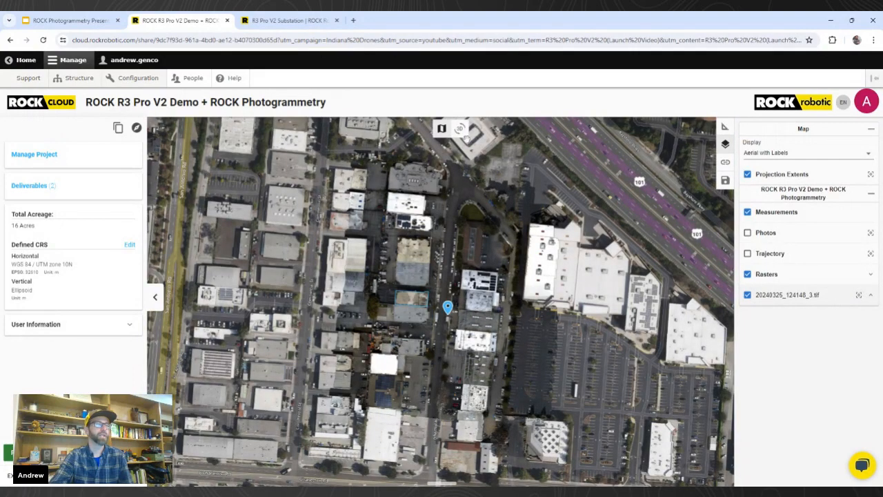
pyautogui.click(461, 130)
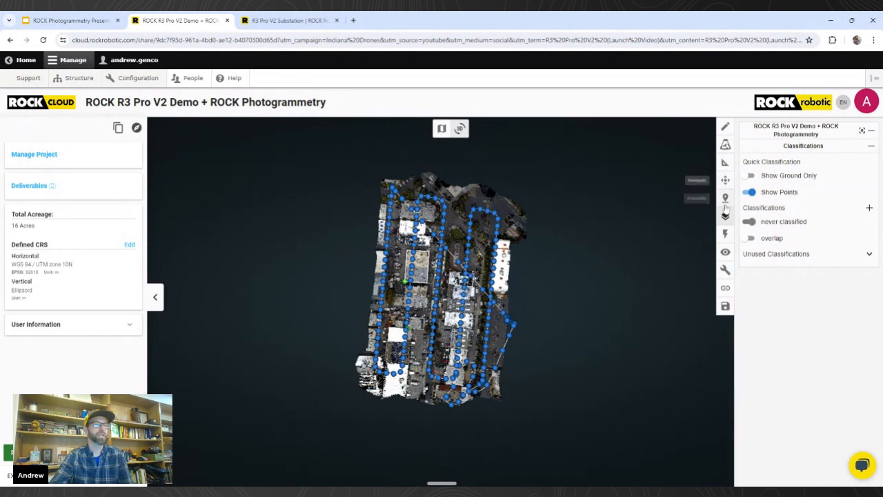
pyautogui.click(872, 148)
pyautogui.click(872, 134)
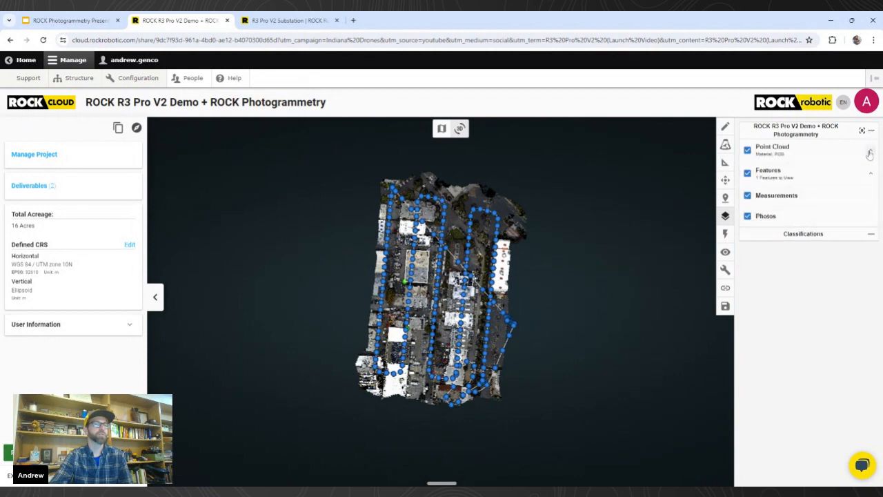
pyautogui.click(748, 175)
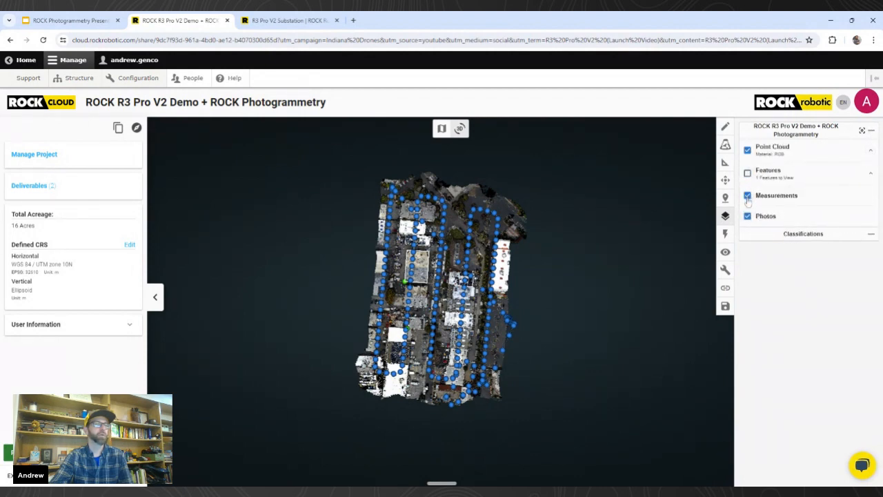
pyautogui.click(747, 216)
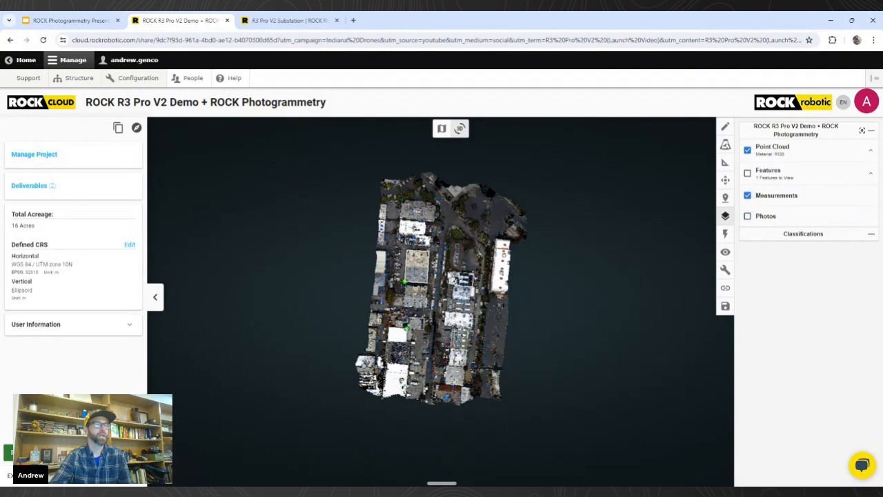
# Step: Examine the RGB point cloud around the parked vehicles and the beige roof's street corner, and review the whole site
pyautogui.scroll(10, 449, 274)
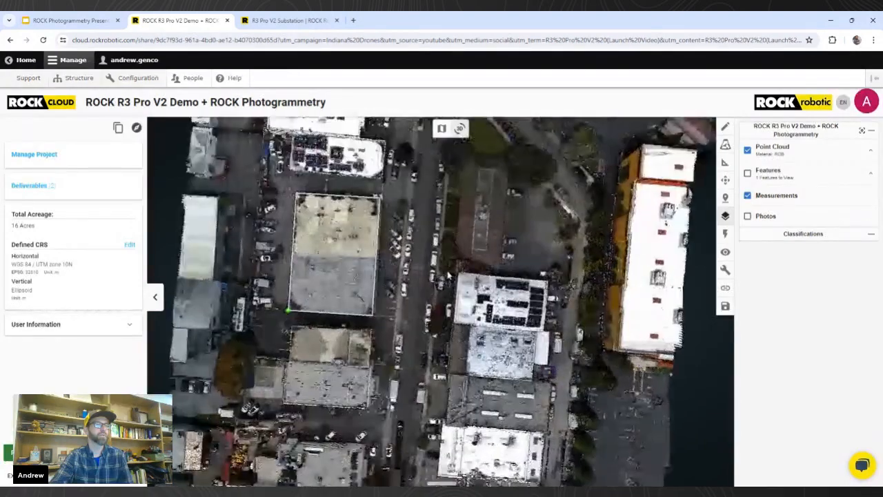
pyautogui.scroll(3, 448, 275)
pyautogui.scroll(3, 460, 276)
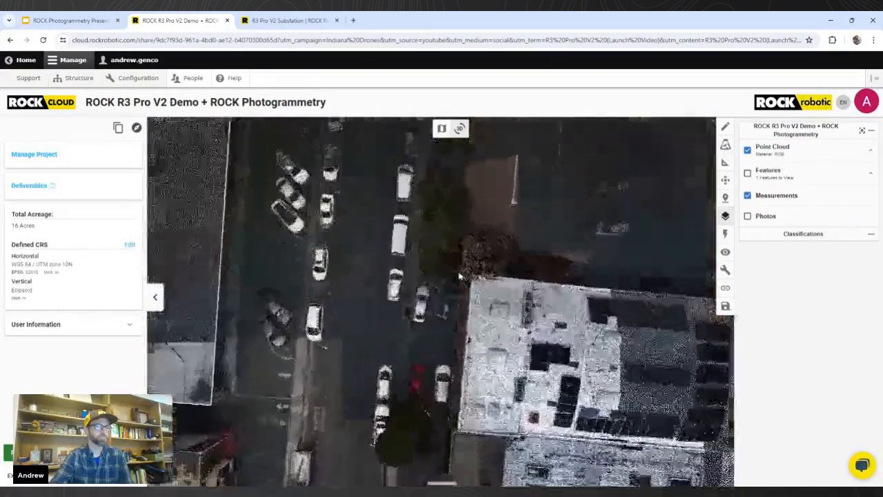
pyautogui.scroll(5, 437, 270)
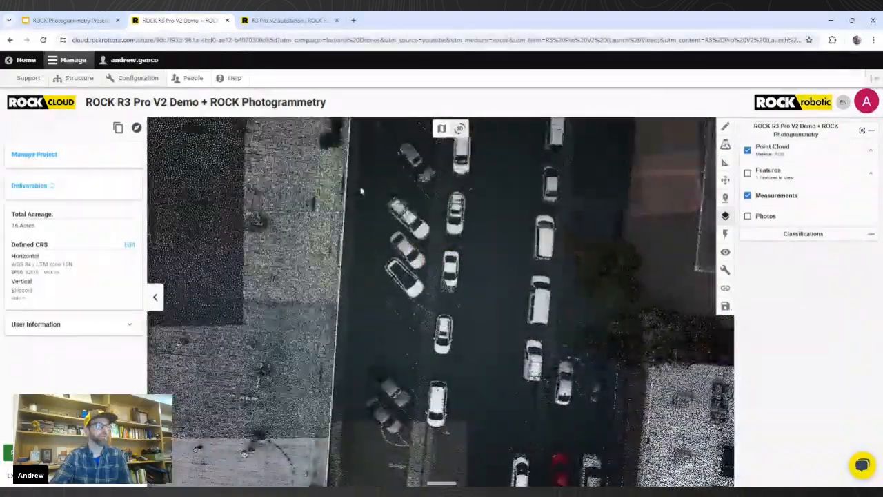
pyautogui.scroll(5, 361, 191)
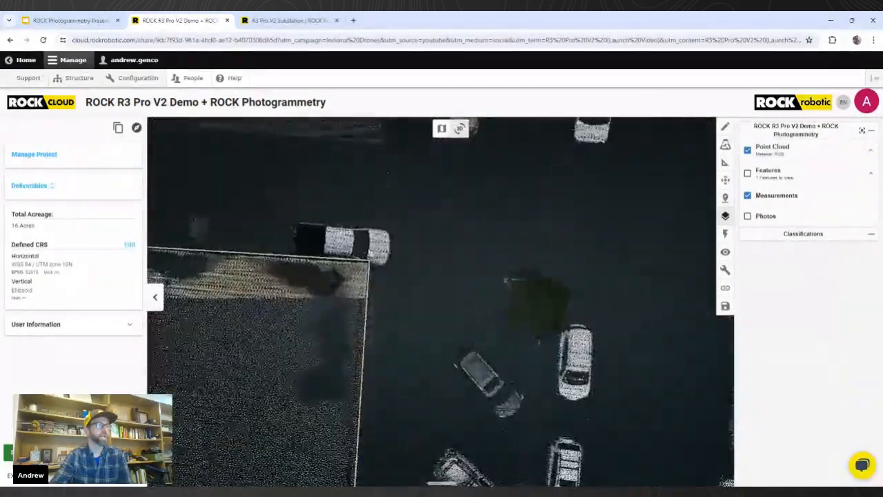
pyautogui.scroll(2, 375, 259)
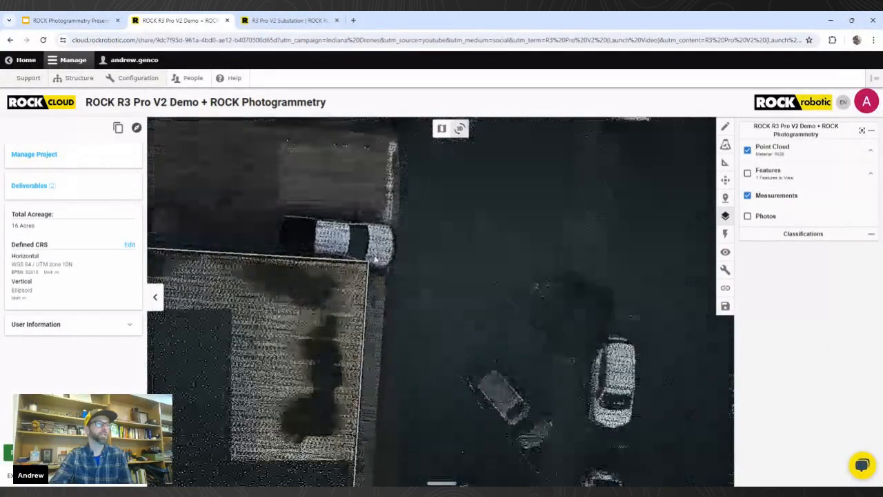
pyautogui.scroll(2, 375, 260)
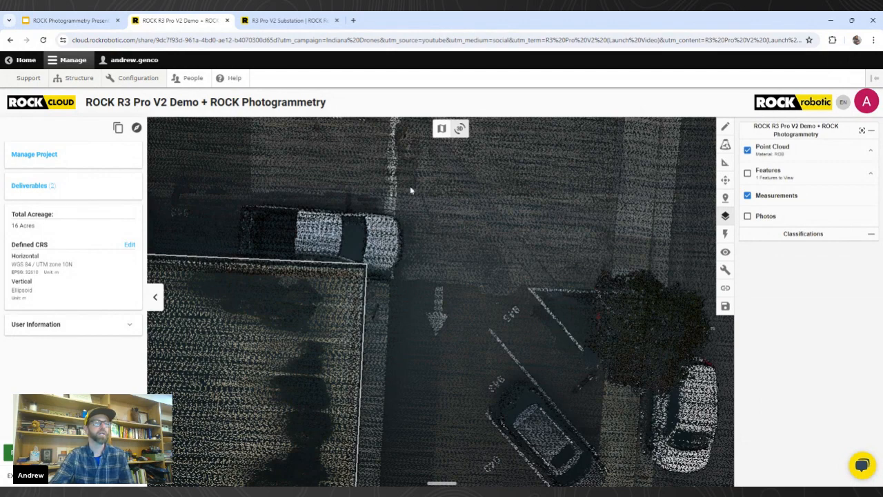
pyautogui.click(862, 130)
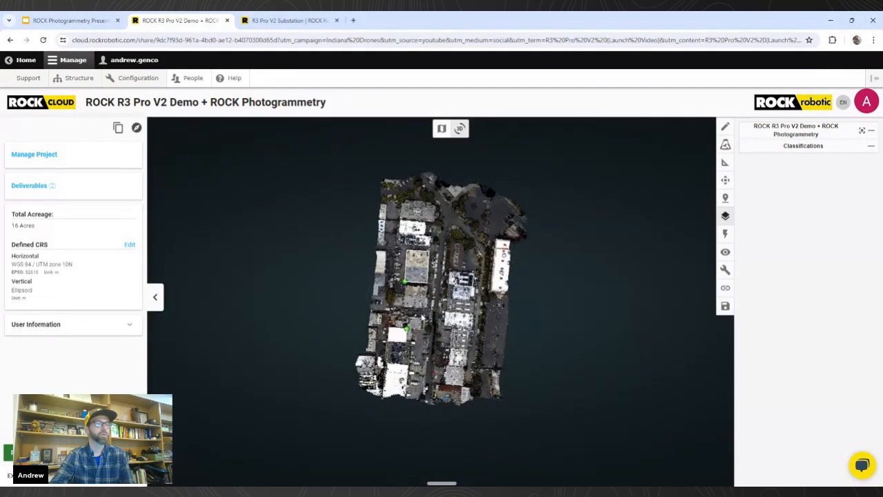
pyautogui.scroll(3, 438, 281)
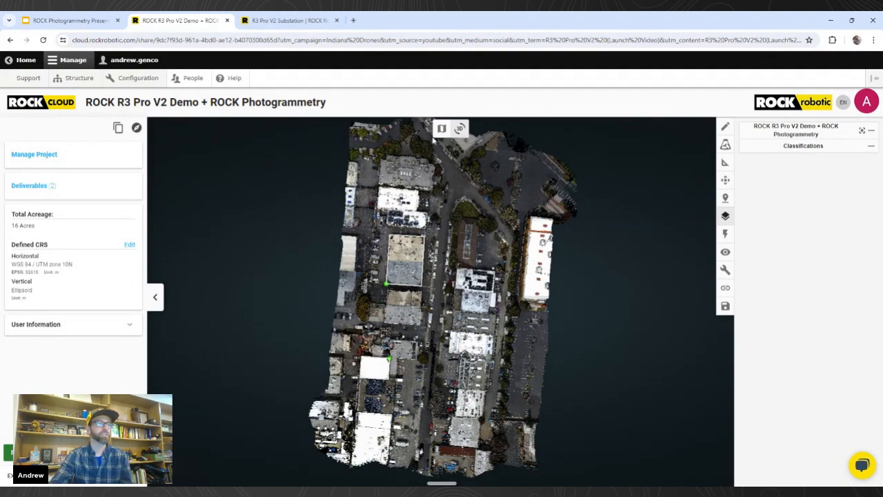
# Step: Return to the 2D map and show the Photos layer over the orthomosaic
pyautogui.click(442, 129)
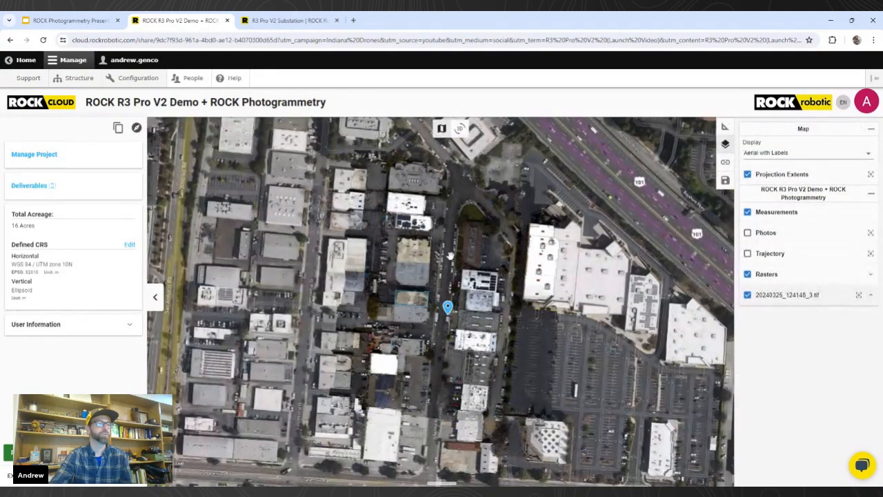
pyautogui.scroll(3, 450, 255)
pyautogui.scroll(3, 450, 256)
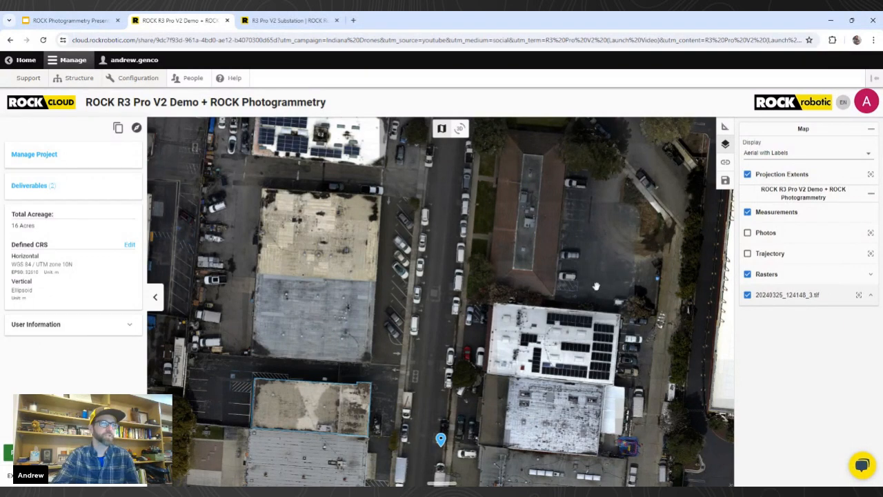
pyautogui.click(748, 232)
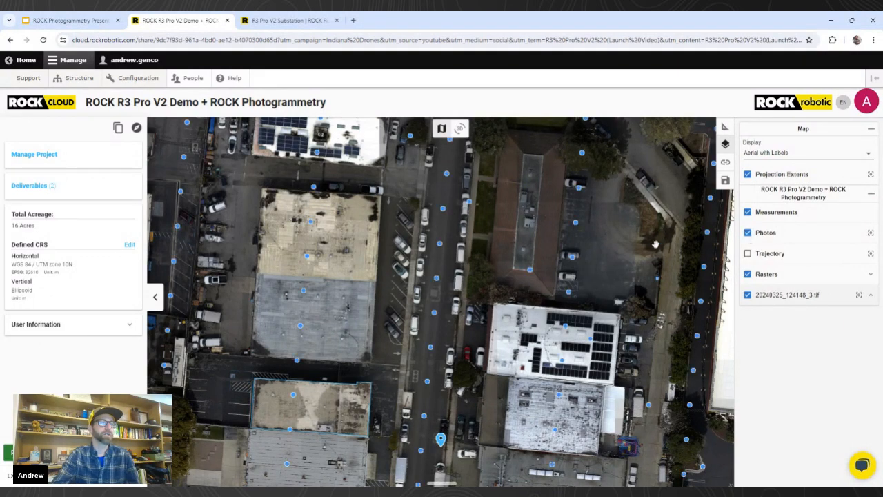
# Step: Open the aerial photo captured above the parking lot beside the brown-roofed building and compare it with the map
pyautogui.click(577, 223)
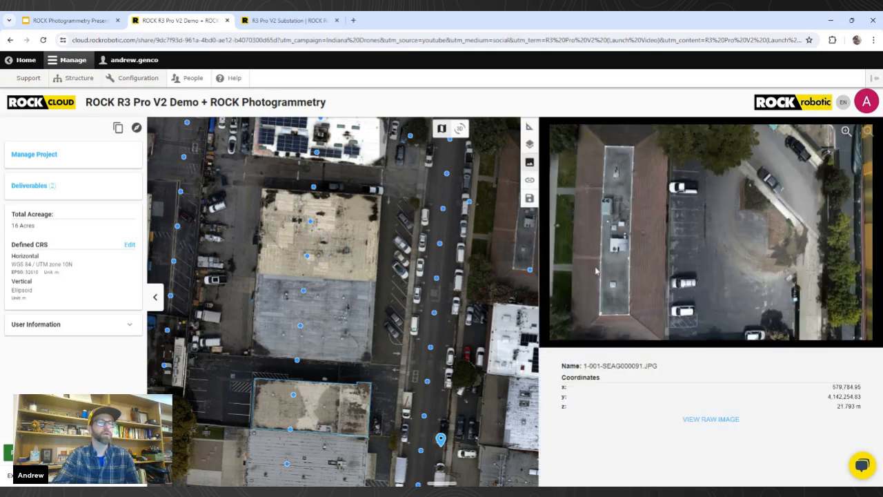
pyautogui.moveTo(523, 271); pyautogui.dragTo(399, 298)
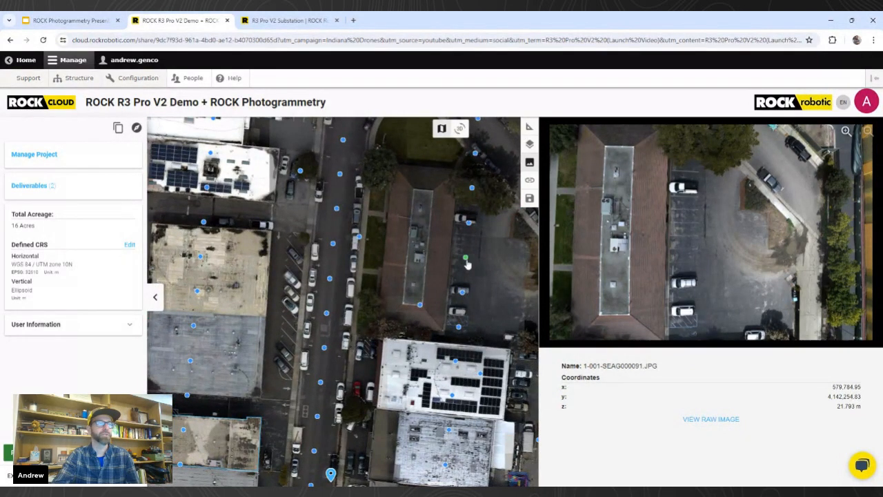
pyautogui.moveTo(479, 258); pyautogui.dragTo(450, 263)
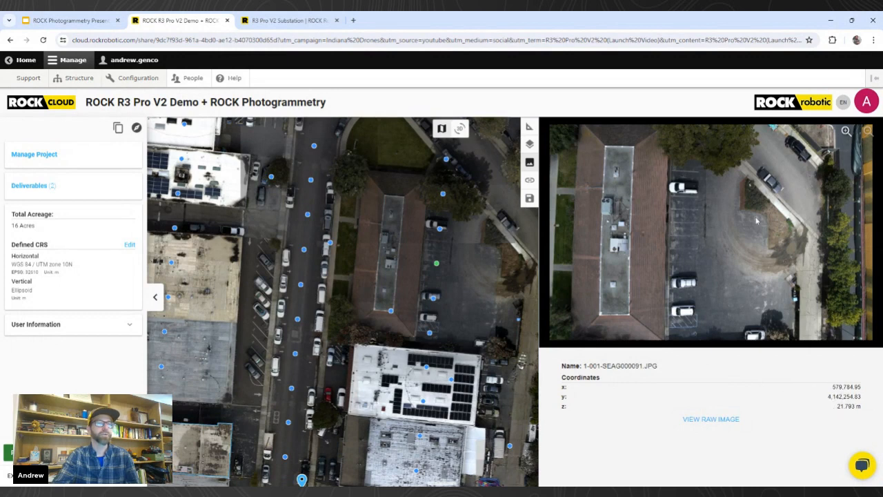
# Step: Examine the pavement cracks and stall lines in the parking lot photo, and bring the beige-and-gray building back into the map view
pyautogui.scroll(3, 755, 220)
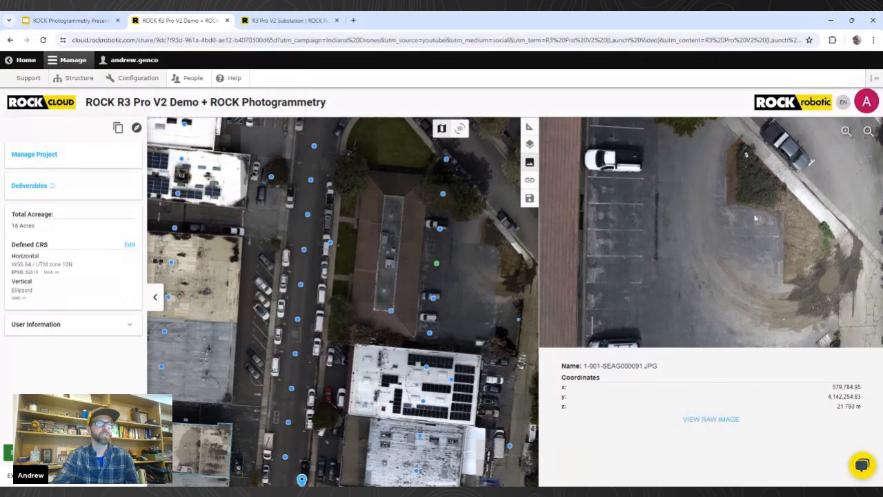
pyautogui.scroll(2, 755, 220)
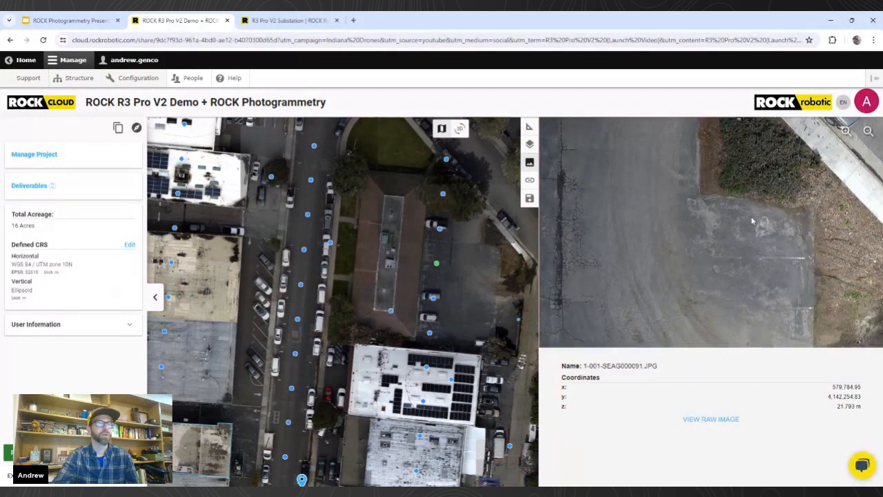
pyautogui.moveTo(631, 259); pyautogui.dragTo(687, 265)
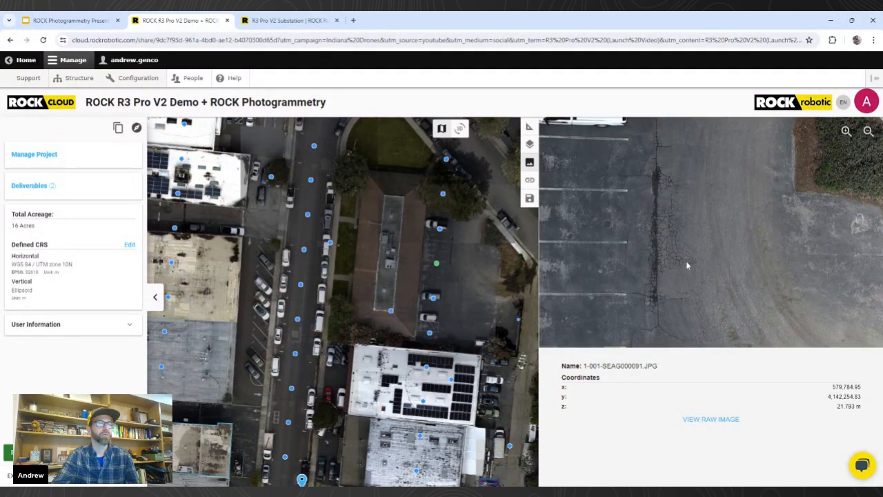
pyautogui.scroll(2, 660, 279)
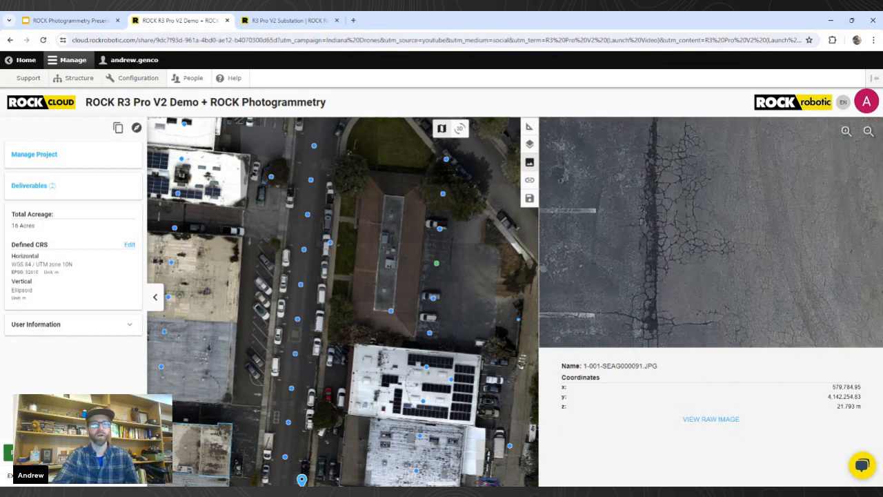
pyautogui.scroll(-5, 659, 278)
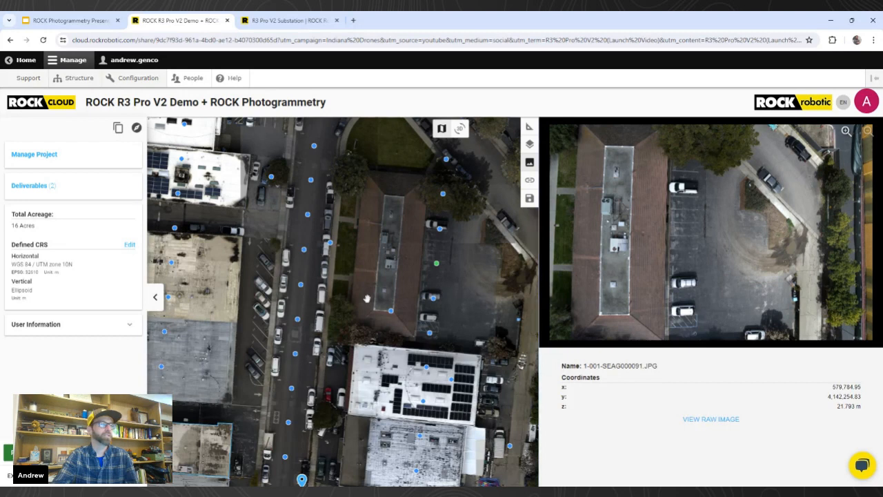
pyautogui.moveTo(254, 335); pyautogui.dragTo(381, 300)
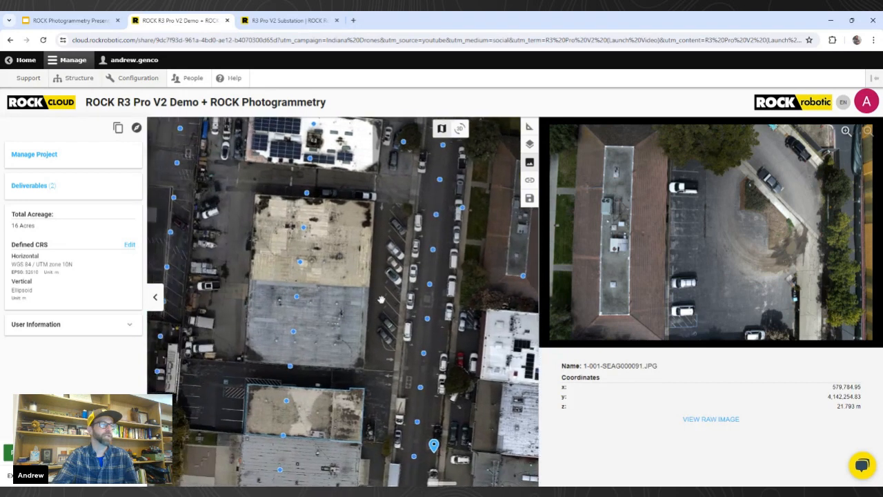
# Step: Open the aerial photo captured above the gray half of the beige-and-gray roof and examine its vents and surface seams up close
pyautogui.click(294, 334)
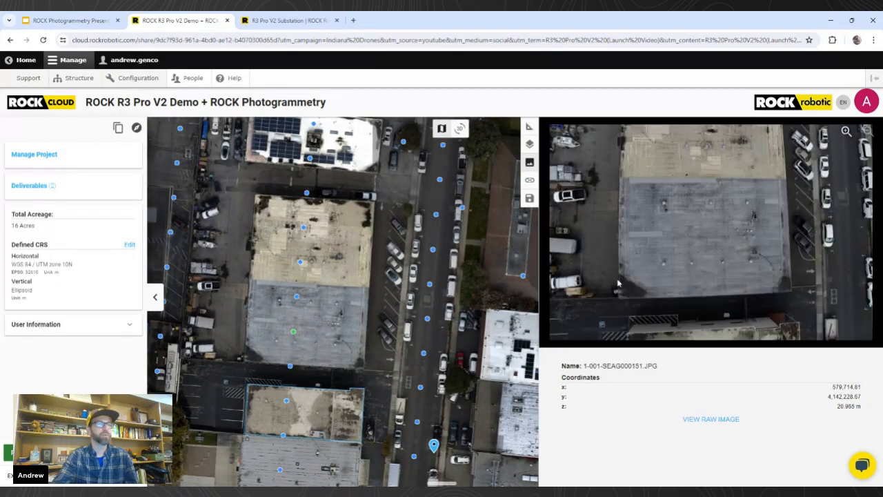
pyautogui.scroll(3, 701, 249)
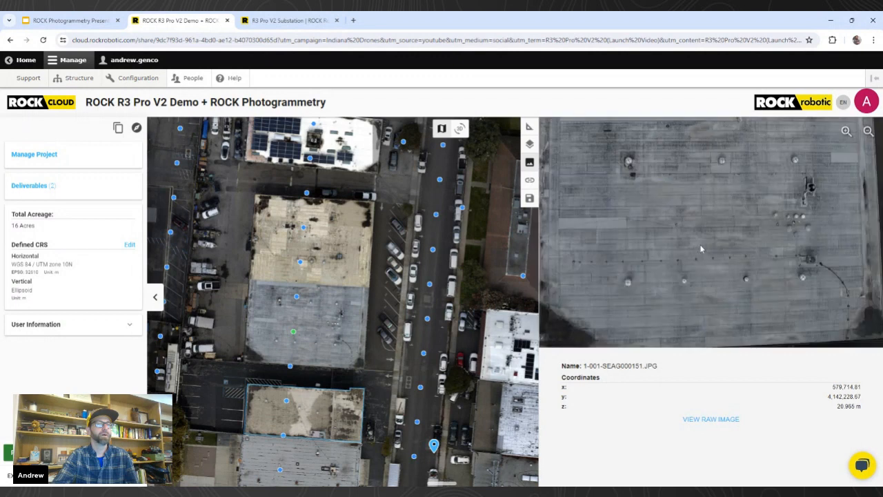
pyautogui.scroll(3, 701, 249)
pyautogui.moveTo(783, 234); pyautogui.dragTo(635, 244)
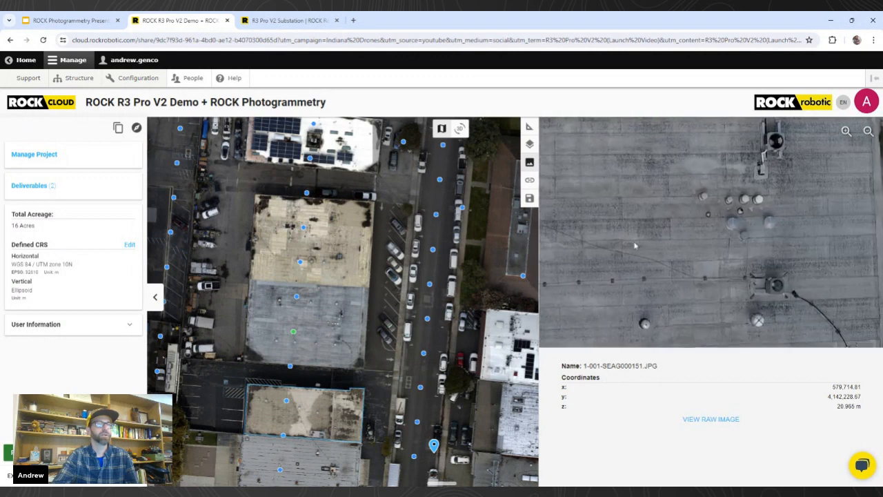
pyautogui.moveTo(781, 235); pyautogui.dragTo(710, 289)
pyautogui.moveTo(739, 184); pyautogui.dragTo(748, 290)
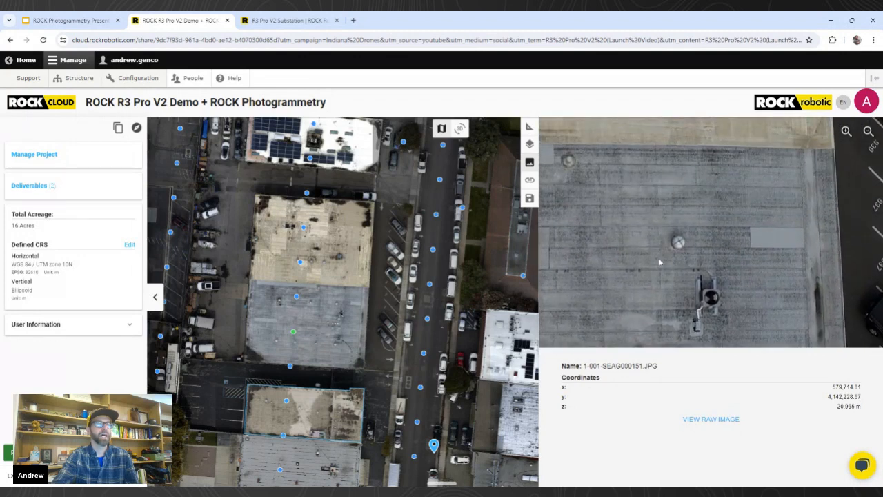
pyautogui.moveTo(659, 262); pyautogui.dragTo(808, 199)
pyautogui.moveTo(619, 304); pyautogui.dragTo(682, 264)
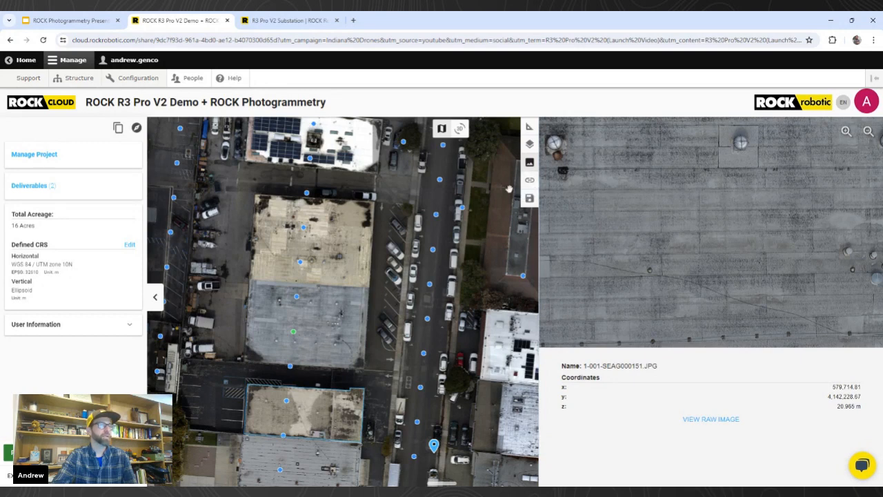
# Step: Zoom the map to the extent of raster 20240325_124148_3.tif, slightly lower its opacity and hide the Photos layer
pyautogui.click(530, 144)
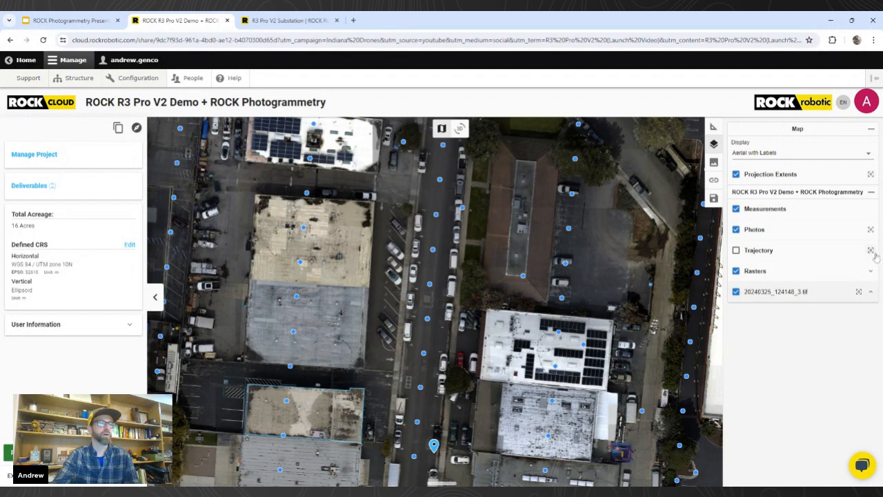
pyautogui.click(871, 292)
pyautogui.click(858, 292)
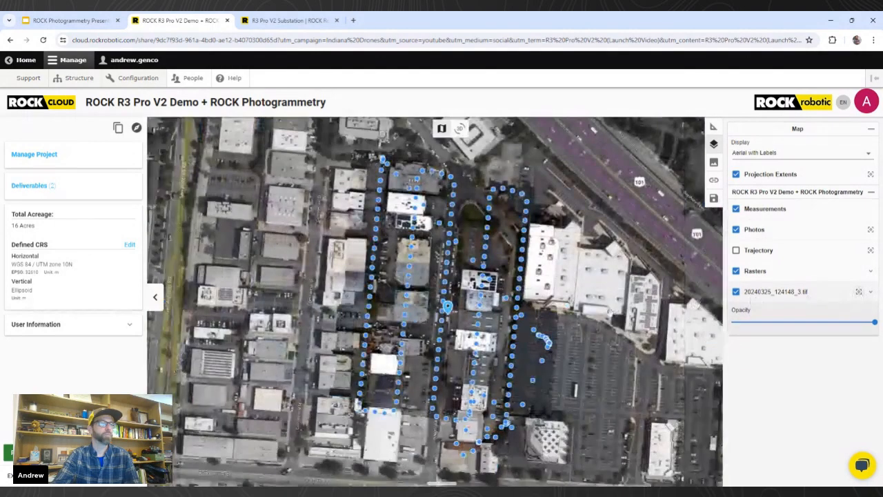
pyautogui.moveTo(873, 322)
pyautogui.mouseDown()
pyautogui.moveTo(781, 323)
pyautogui.moveTo(867, 323)
pyautogui.mouseUp()
pyautogui.click(736, 230)
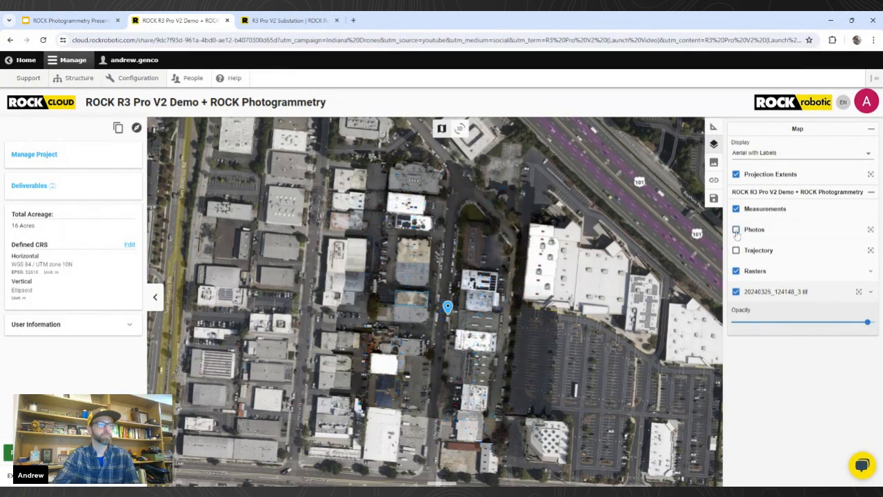
pyautogui.moveTo(395, 332); pyautogui.dragTo(415, 326)
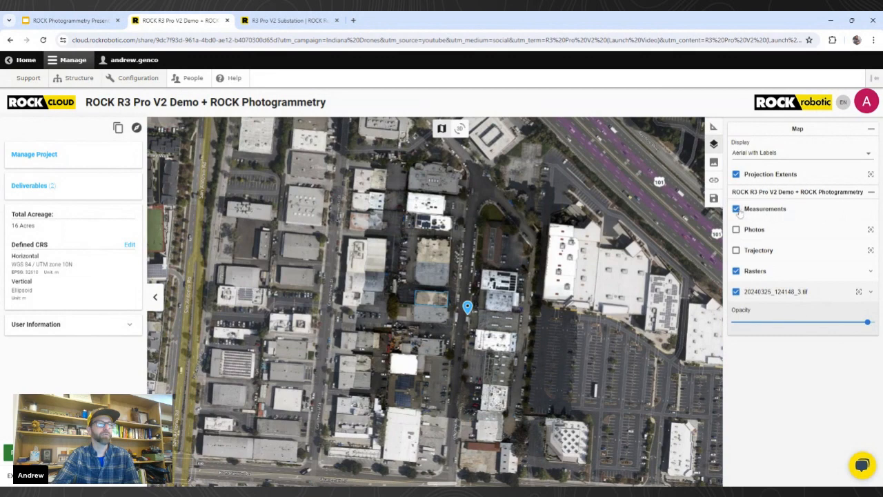
# Step: Open the map measurements and show the perimeter and area details of Area #1 on the beige roof
pyautogui.click(714, 127)
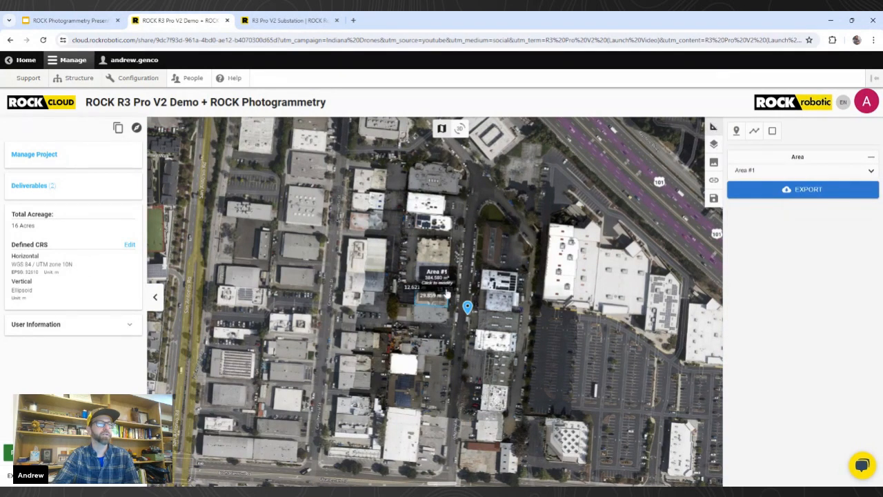
pyautogui.scroll(4, 431, 297)
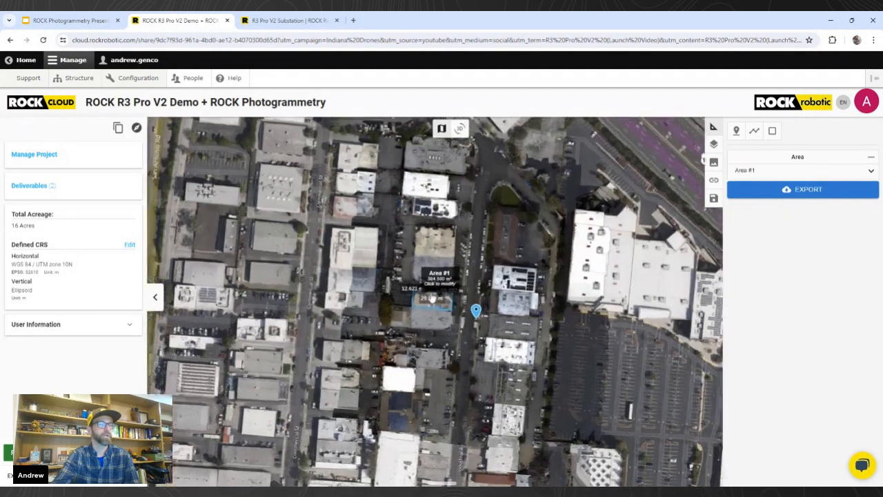
pyautogui.scroll(3, 455, 302)
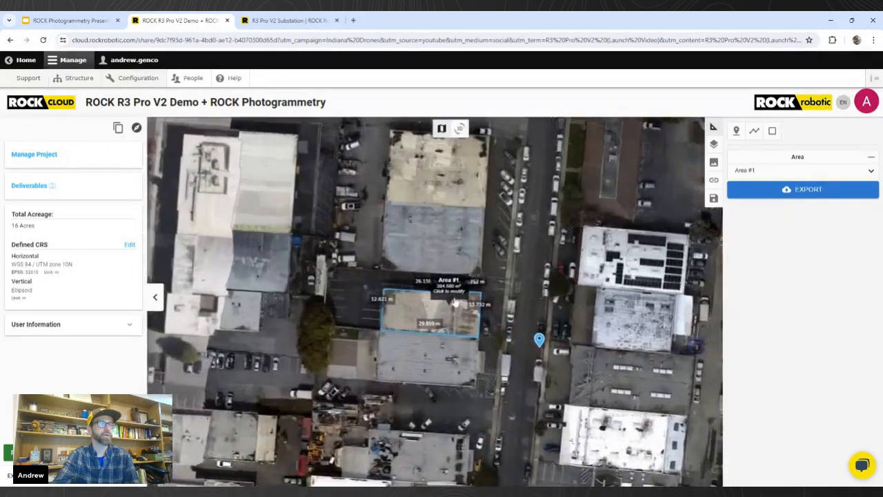
pyautogui.click(869, 172)
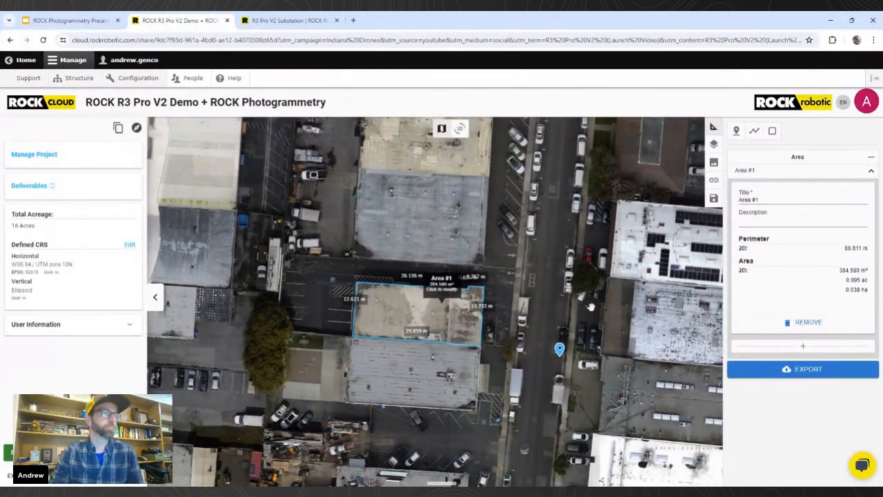
pyautogui.scroll(3, 468, 330)
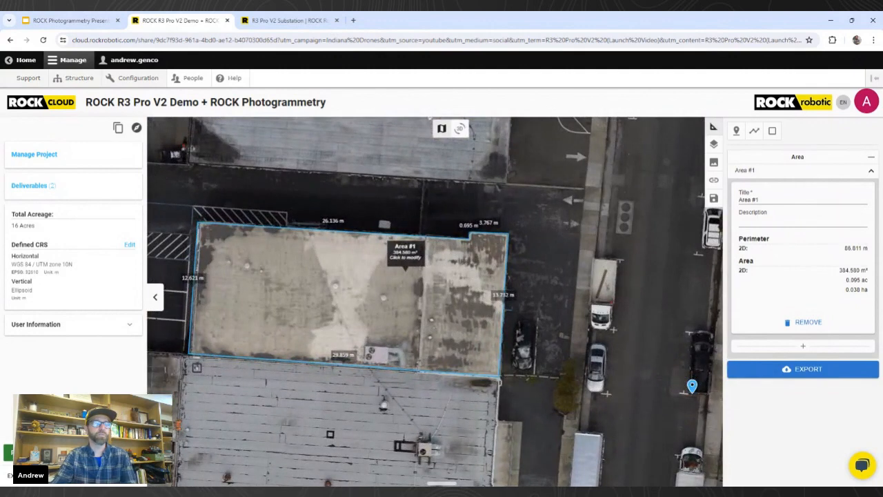
# Step: Adjust the Area #1 outline to the roof edge at the notched corner facing the street
pyautogui.moveTo(448, 316); pyautogui.dragTo(464, 312)
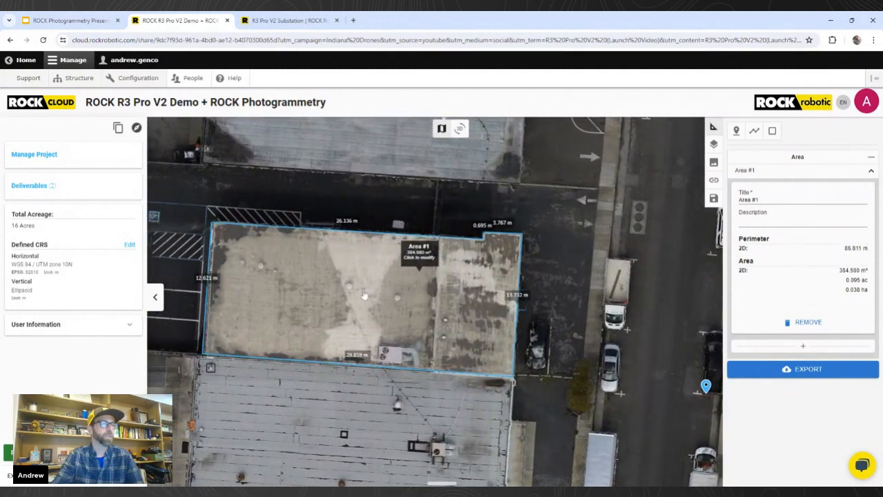
pyautogui.scroll(1, 526, 228)
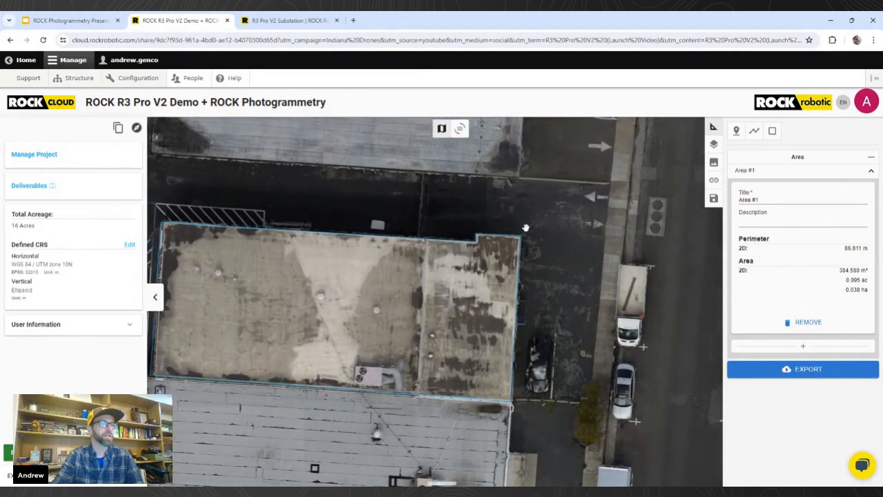
pyautogui.scroll(3, 526, 228)
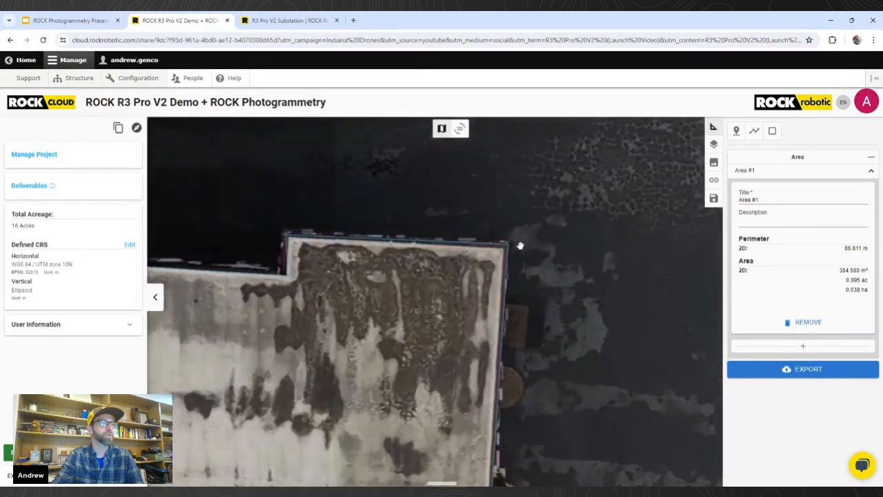
pyautogui.scroll(1, 513, 247)
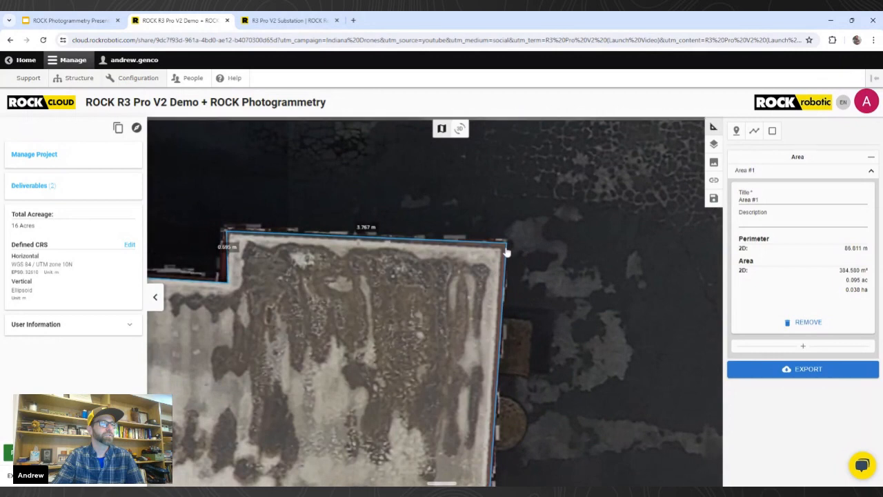
pyautogui.scroll(2, 509, 253)
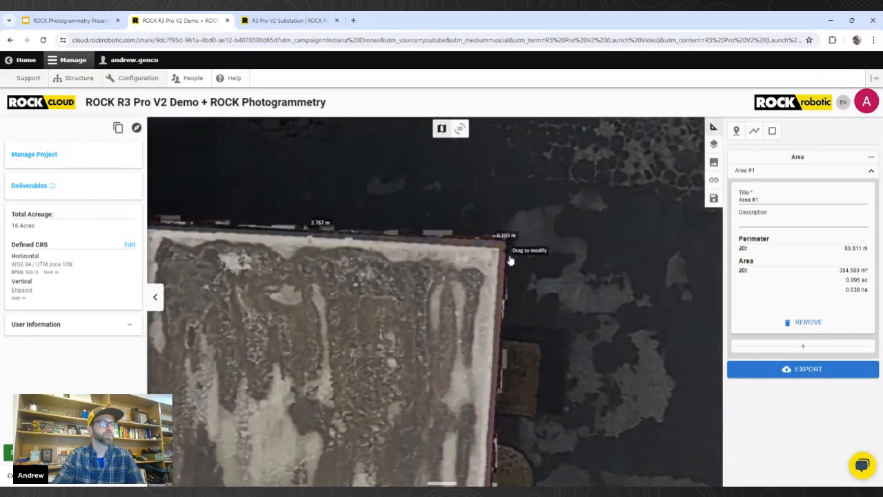
pyautogui.moveTo(513, 240)
pyautogui.mouseDown()
pyautogui.moveTo(503, 249)
pyautogui.moveTo(506, 232)
pyautogui.mouseUp()
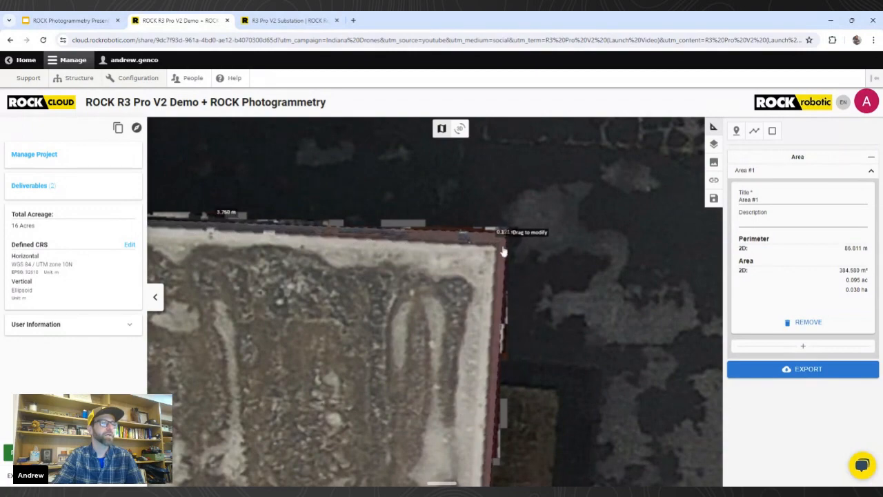
# Step: Adjust the Area #1 outline at the street-side corner adjoining the neighboring gray roof, and save the measurement
pyautogui.scroll(-3, 500, 254)
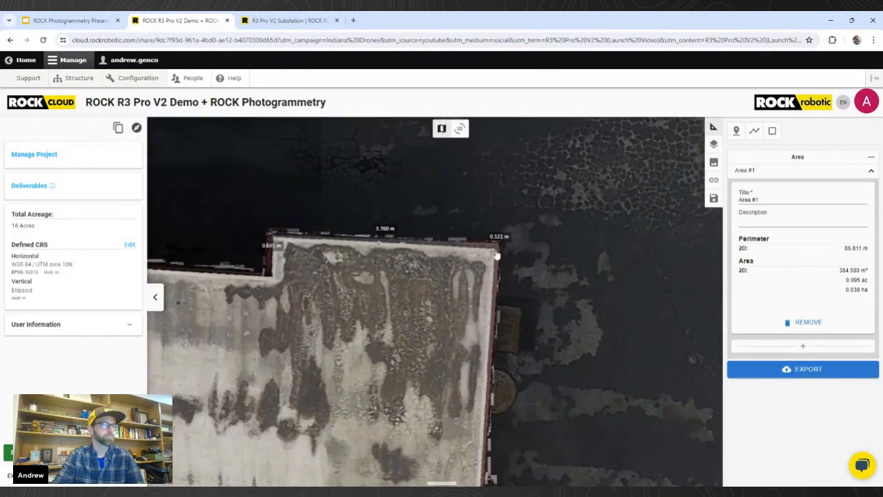
pyautogui.scroll(-5, 497, 255)
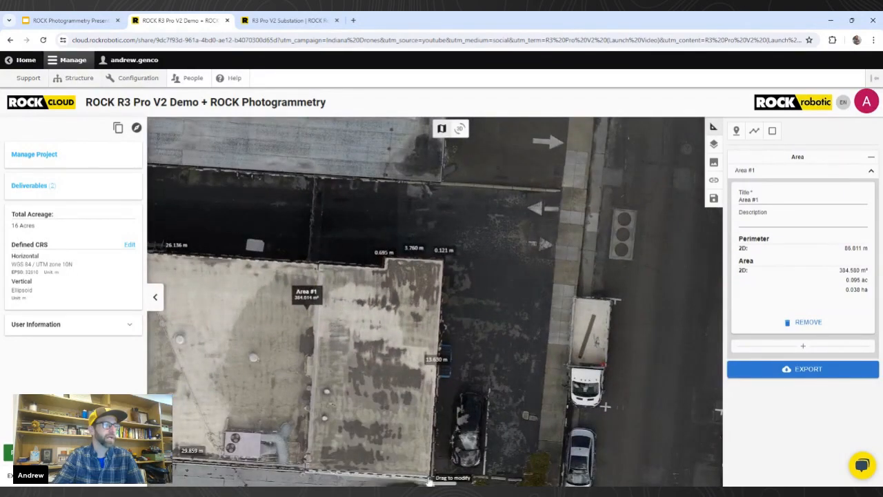
pyautogui.moveTo(445, 462); pyautogui.dragTo(469, 343)
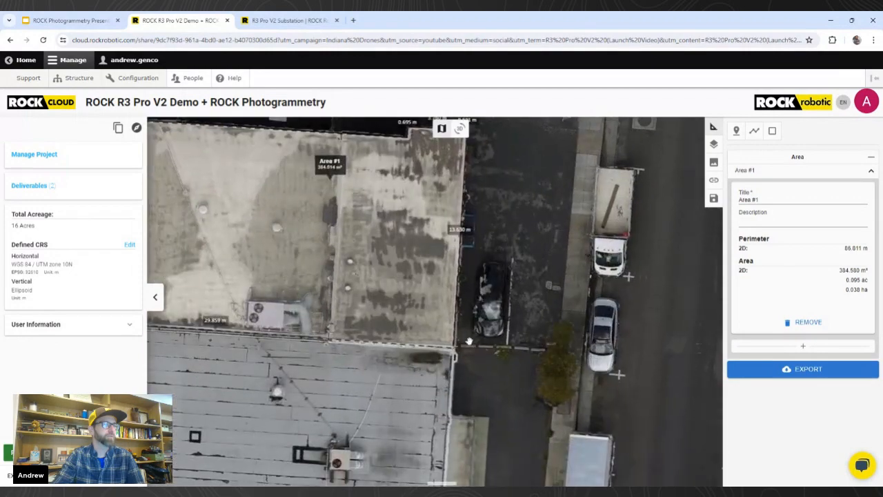
pyautogui.scroll(3, 465, 347)
pyautogui.scroll(5, 463, 348)
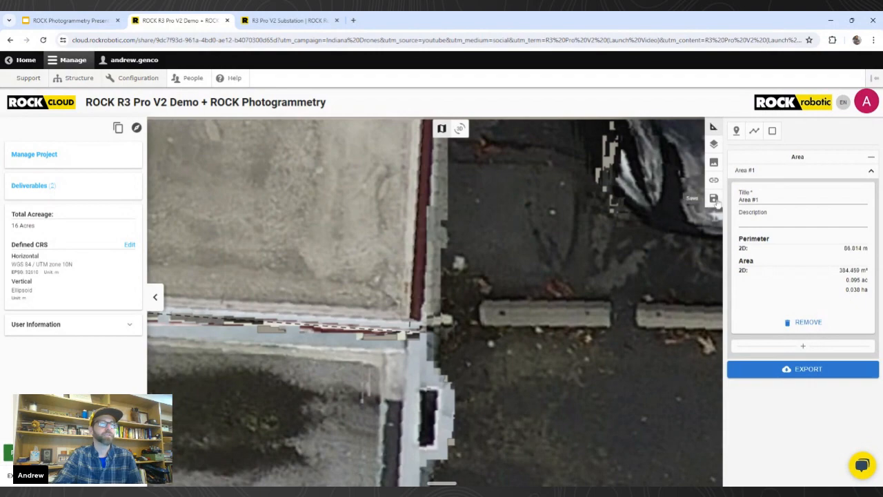
pyautogui.click(714, 199)
pyautogui.click(525, 330)
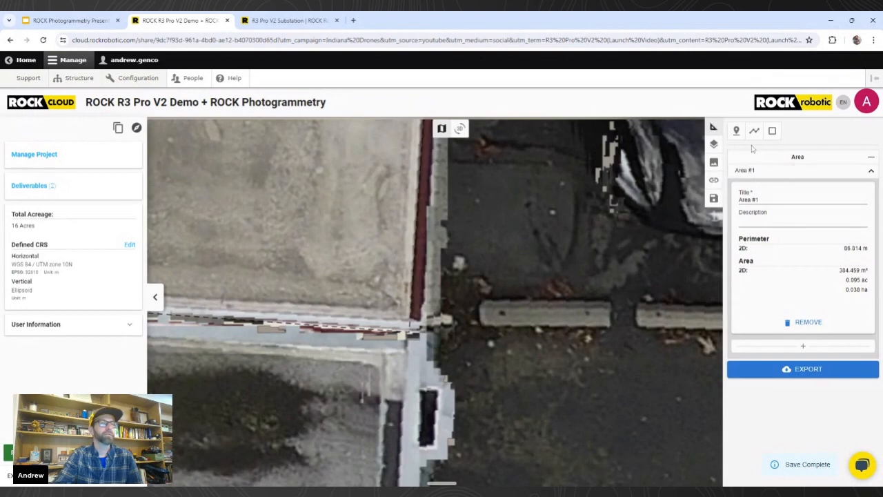
# Step: Return to the full orthomosaic extent, switch to the 3D point cloud and show the details of its Area #1 measurement
pyautogui.click(714, 144)
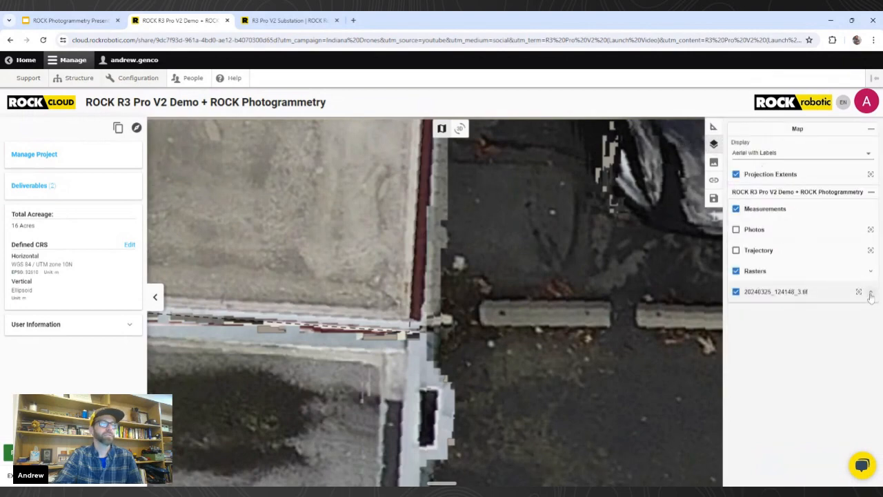
pyautogui.click(859, 292)
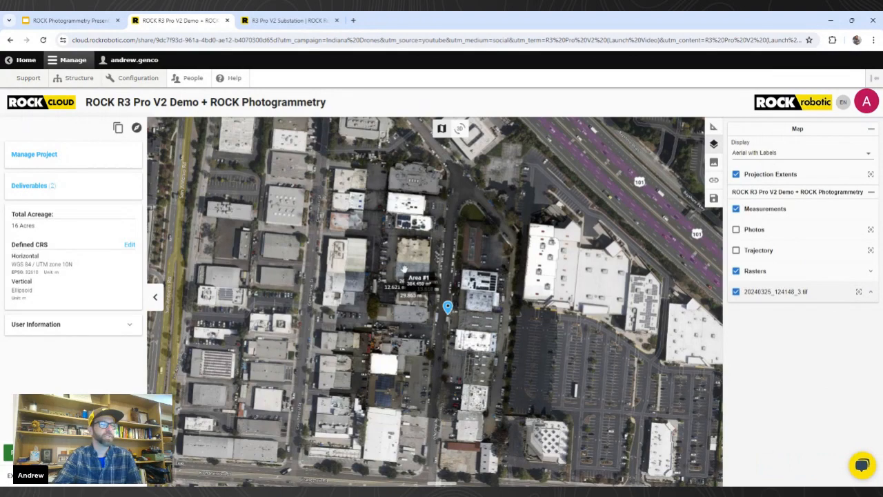
pyautogui.click(461, 129)
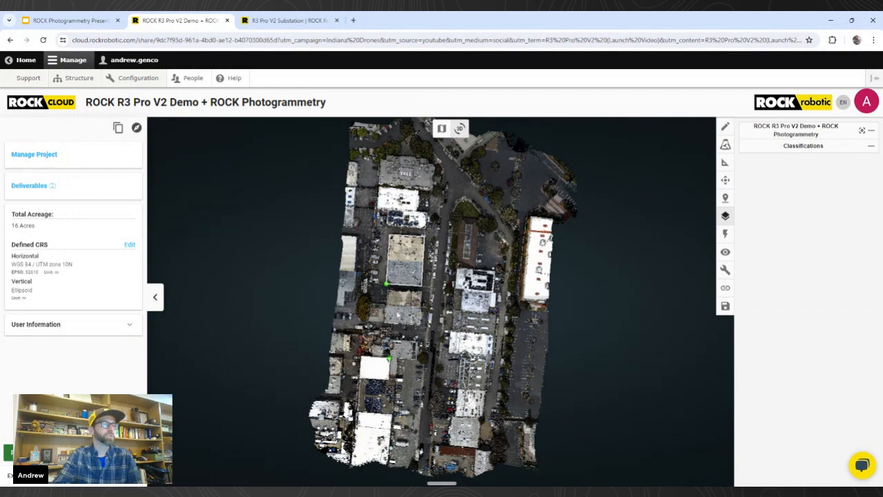
pyautogui.scroll(5, 398, 339)
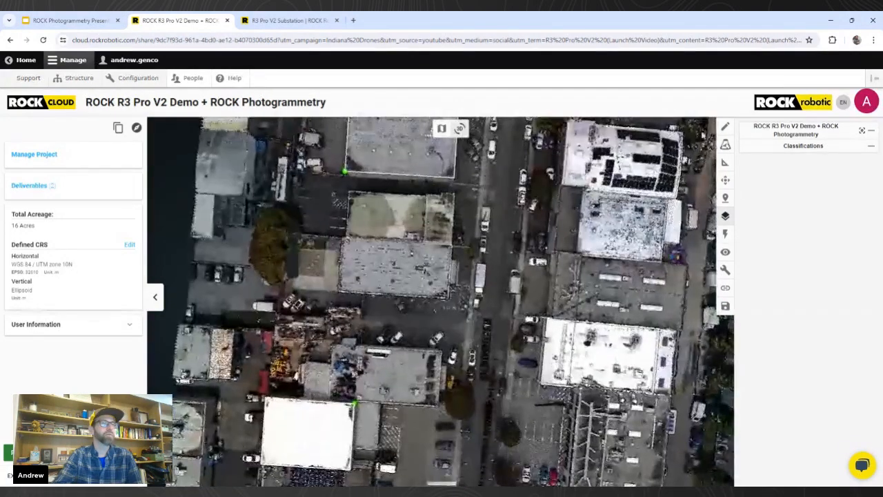
pyautogui.click(725, 162)
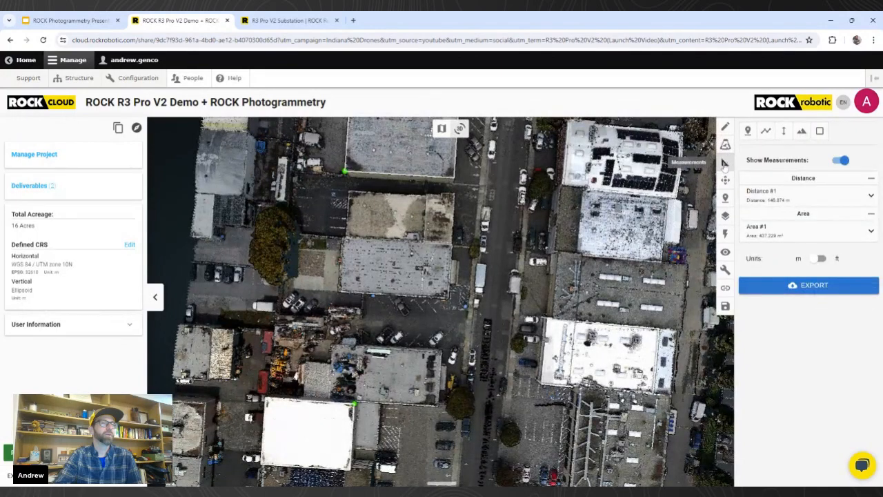
pyautogui.click(871, 233)
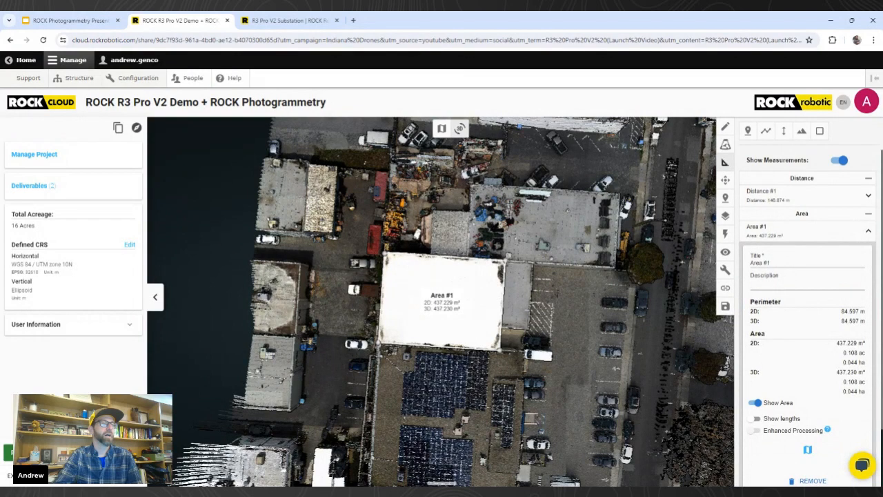
# Step: Examine the white roof's Area #1 and the adjoining solar-panel roof in the point cloud from an oblique angle
pyautogui.scroll(4, 449, 367)
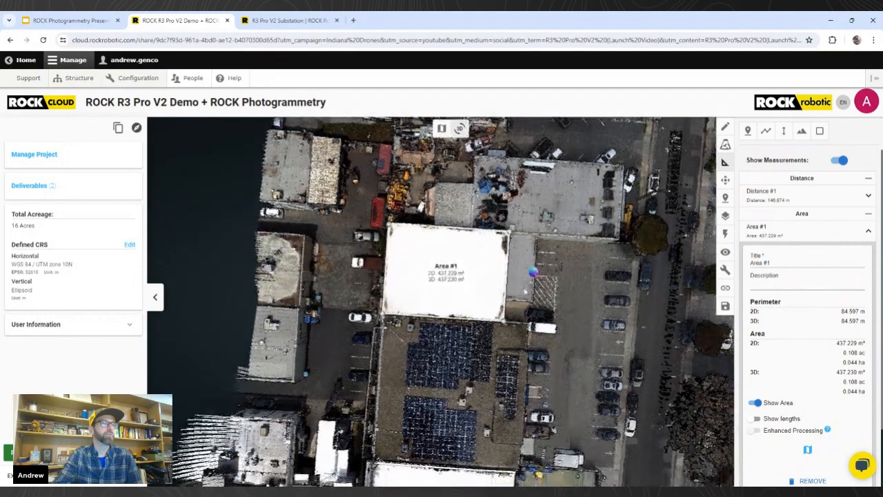
pyautogui.scroll(5, 449, 367)
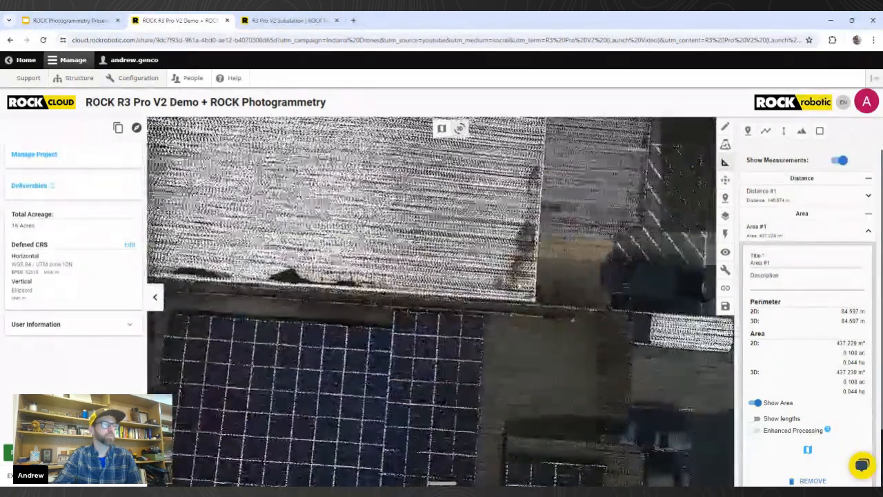
pyautogui.moveTo(510, 317); pyautogui.dragTo(506, 231, button='right')
pyautogui.moveTo(448, 349); pyautogui.dragTo(450, 266)
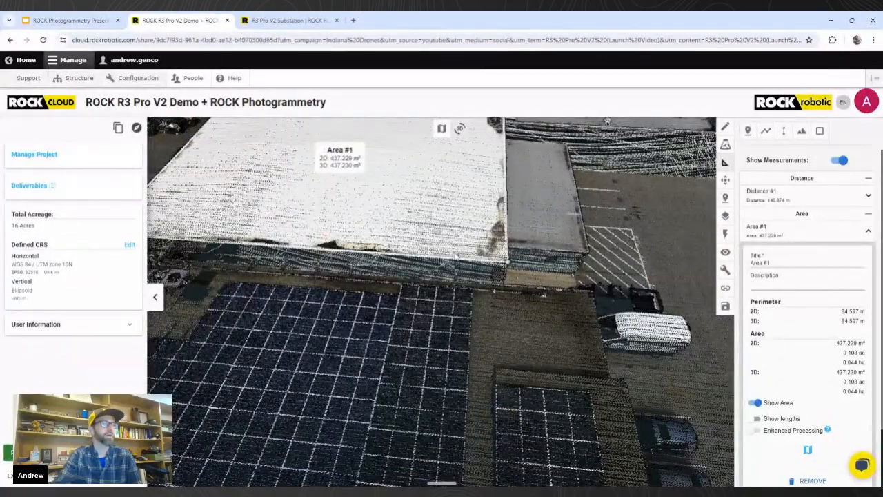
pyautogui.moveTo(545, 223); pyautogui.dragTo(563, 288)
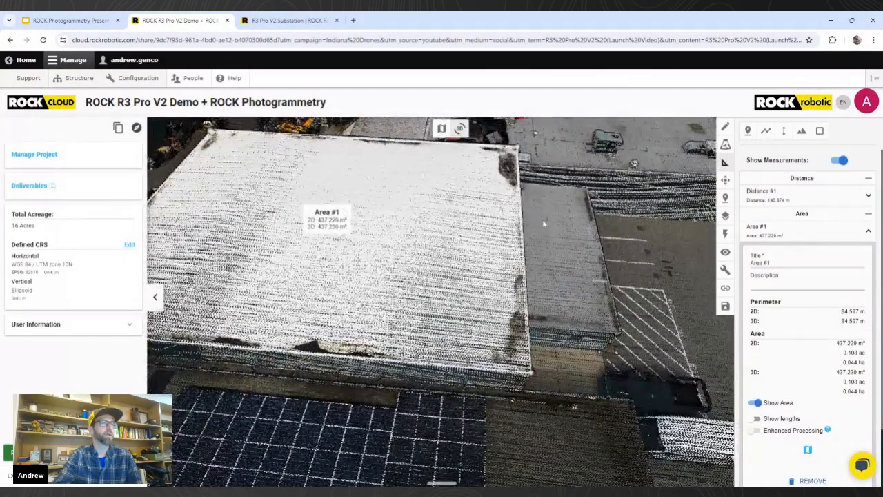
# Step: Adjust the Area #1 corner between the solar-panel roof and the lower gray roof to the white roof's edge in the point cloud
pyautogui.moveTo(555, 326); pyautogui.dragTo(506, 335)
pyautogui.scroll(5, 506, 334)
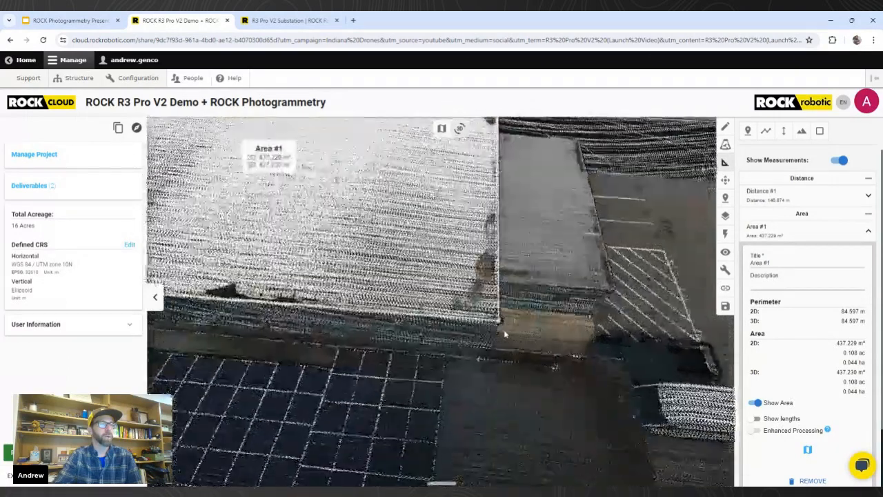
pyautogui.moveTo(499, 329); pyautogui.dragTo(409, 330)
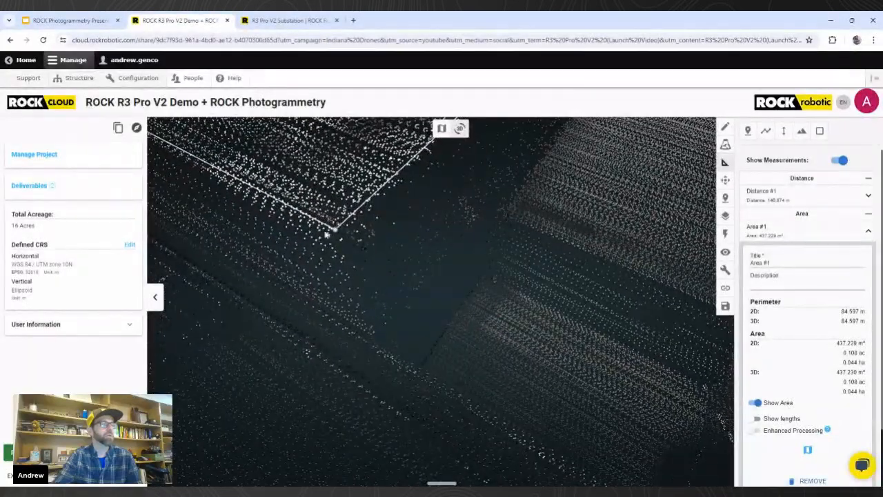
pyautogui.moveTo(336, 231)
pyautogui.mouseDown()
pyautogui.moveTo(327, 234)
pyautogui.moveTo(334, 231)
pyautogui.mouseUp()
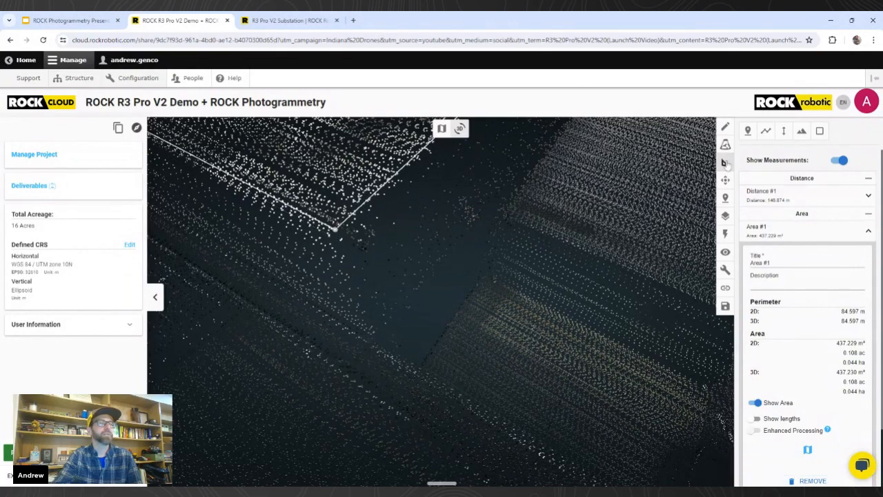
# Step: Color the point cloud by Intensity and raise the upper limit of the intensity range
pyautogui.click(726, 215)
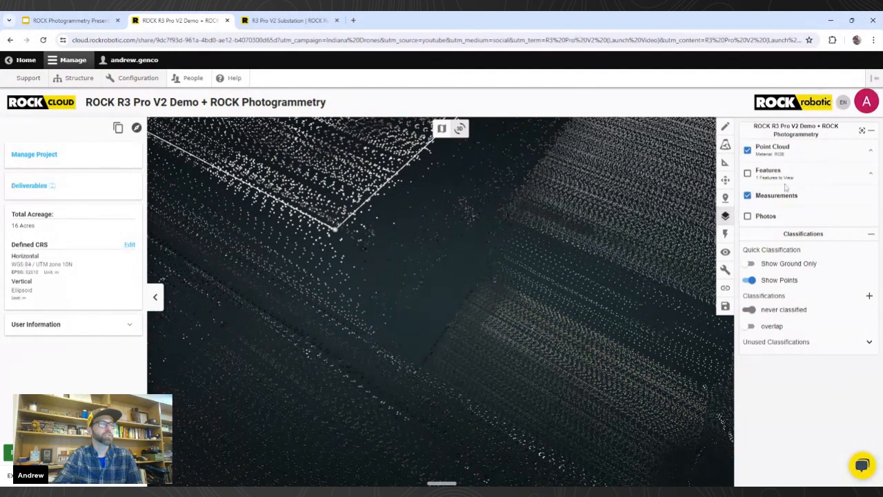
pyautogui.click(872, 152)
pyautogui.click(860, 180)
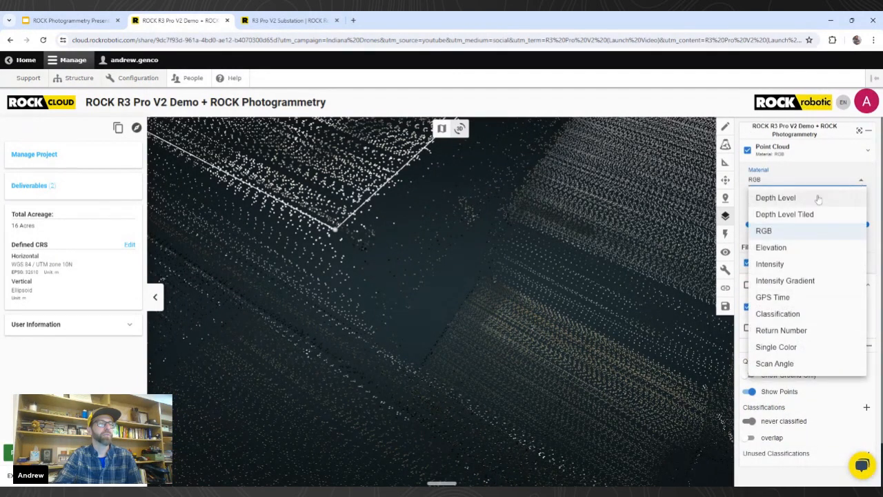
pyautogui.click(779, 264)
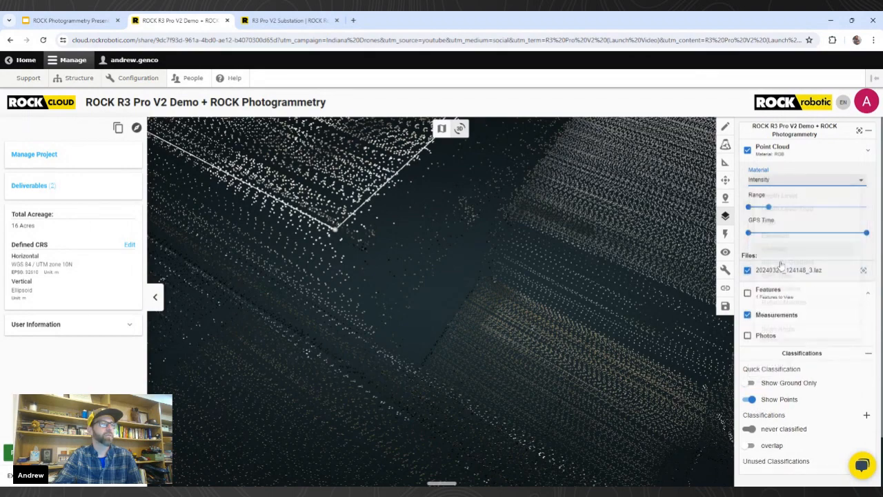
pyautogui.moveTo(770, 208); pyautogui.dragTo(780, 207)
# Step: Adjust the Area #1 corner along the solar-panel roof to the white roof's edge in the intensity view
pyautogui.moveTo(421, 270); pyautogui.dragTo(283, 191)
pyautogui.scroll(5, 408, 216)
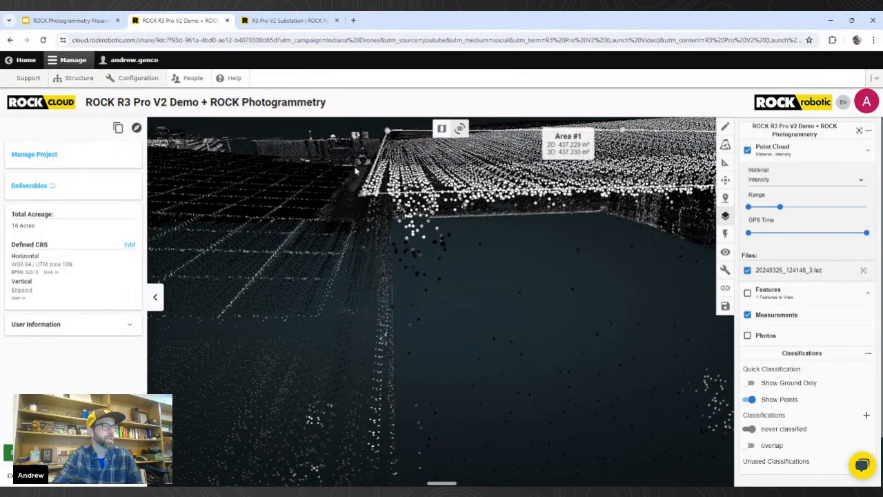
pyautogui.moveTo(356, 171); pyautogui.dragTo(357, 191)
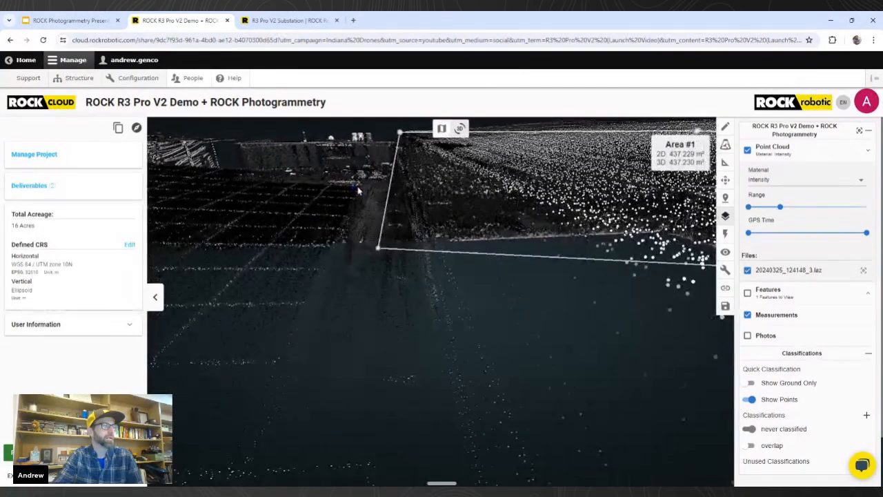
pyautogui.scroll(-3, 358, 191)
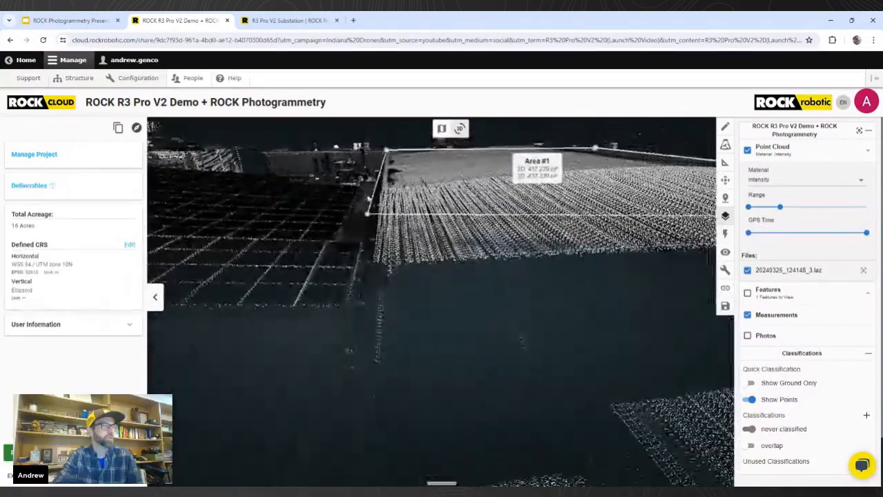
pyautogui.moveTo(367, 214)
pyautogui.mouseDown()
pyautogui.moveTo(379, 227)
pyautogui.moveTo(379, 261)
pyautogui.moveTo(369, 262)
pyautogui.moveTo(378, 221)
pyautogui.mouseUp()
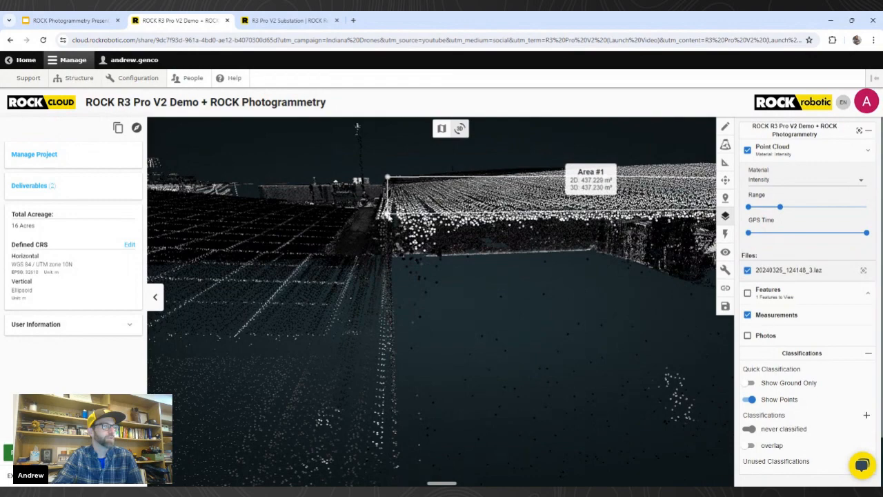
pyautogui.moveTo(377, 227); pyautogui.dragTo(376, 232)
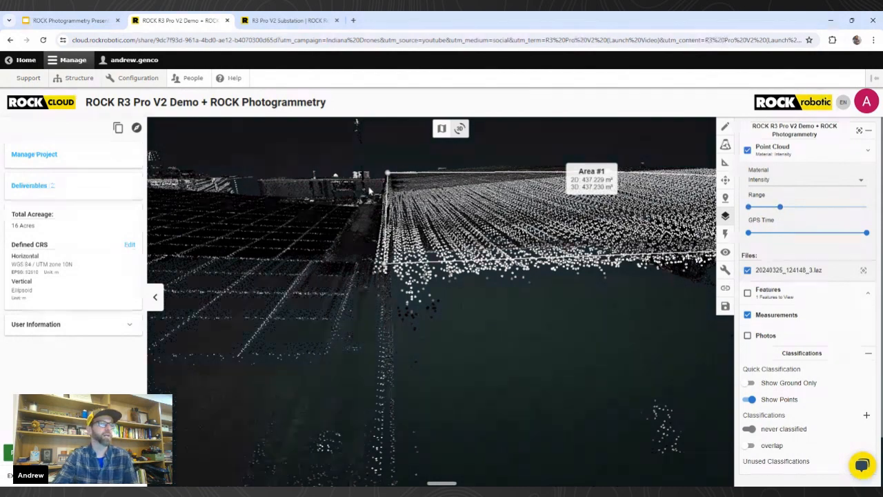
# Step: Adjust the Area #1 outline at the white roof's far corner above the parked vehicles
pyautogui.scroll(5, 369, 197)
pyautogui.scroll(-5, 369, 197)
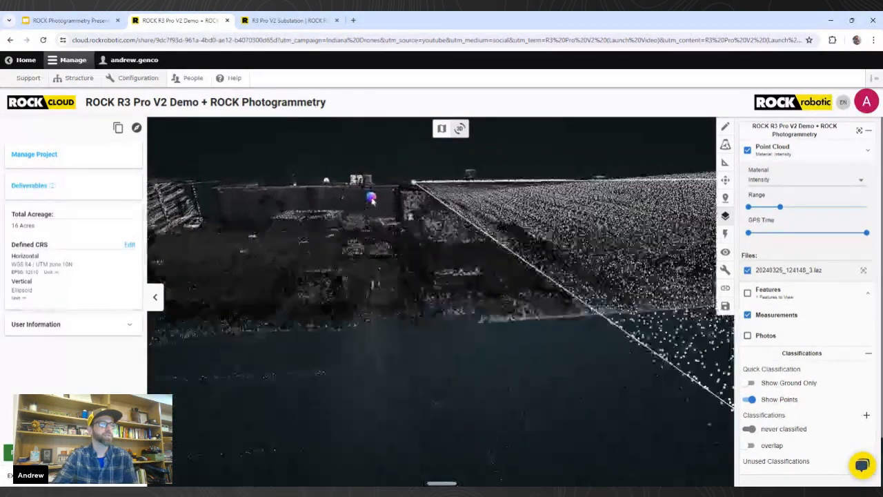
pyautogui.moveTo(409, 236); pyautogui.dragTo(418, 235)
pyautogui.moveTo(512, 230); pyautogui.dragTo(514, 359)
pyautogui.scroll(4, 582, 344)
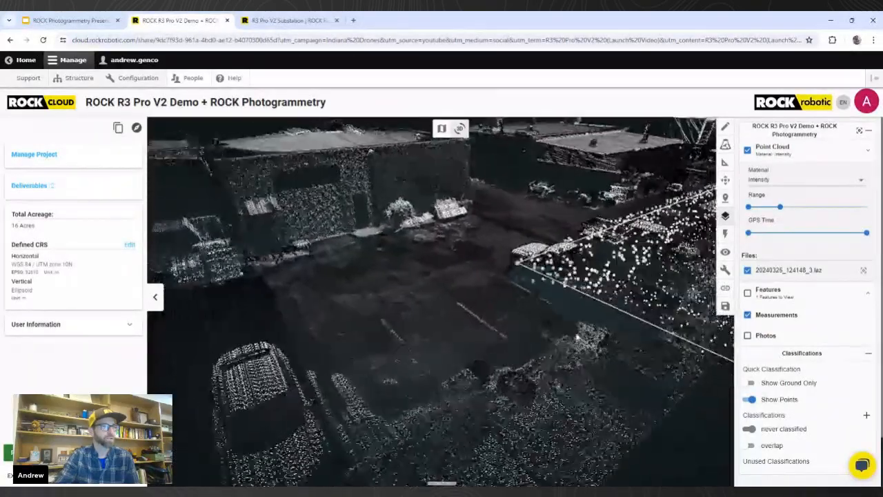
pyautogui.moveTo(542, 330); pyautogui.dragTo(549, 331)
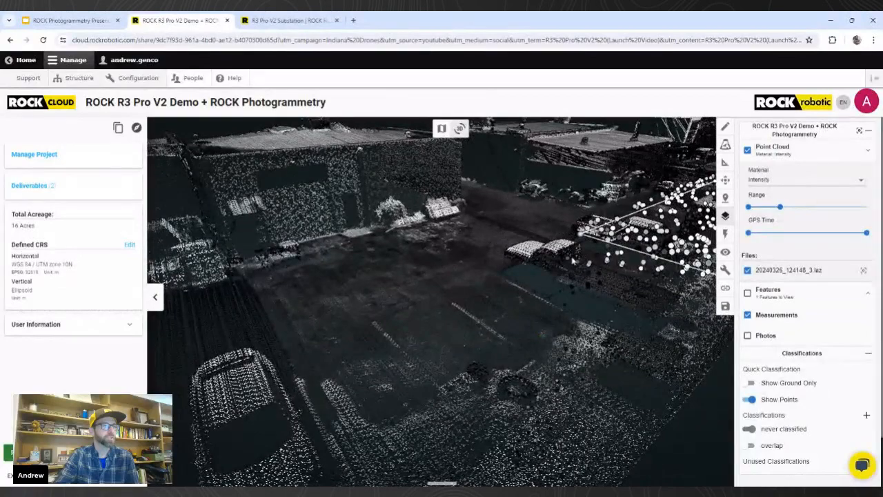
pyautogui.scroll(-4, 541, 251)
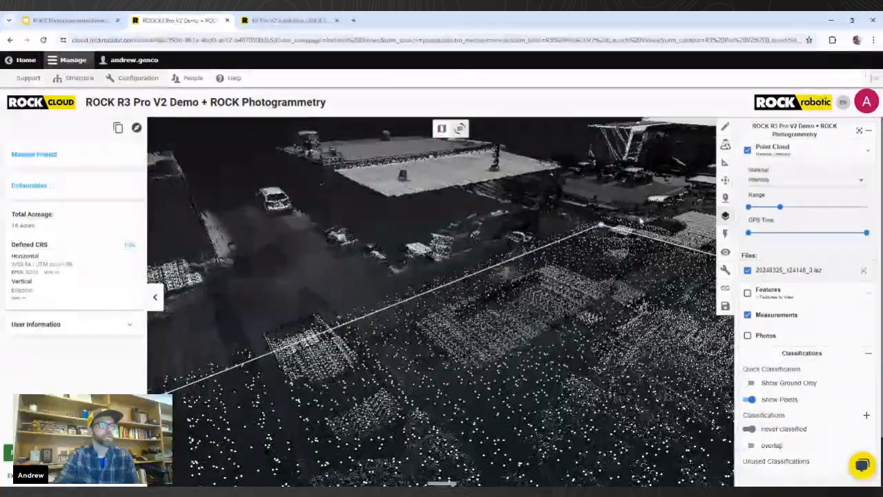
# Step: Adjust the Area #1 corner on the equipment-yard side of the white roof, and save the point cloud settings
pyautogui.scroll(3, 677, 205)
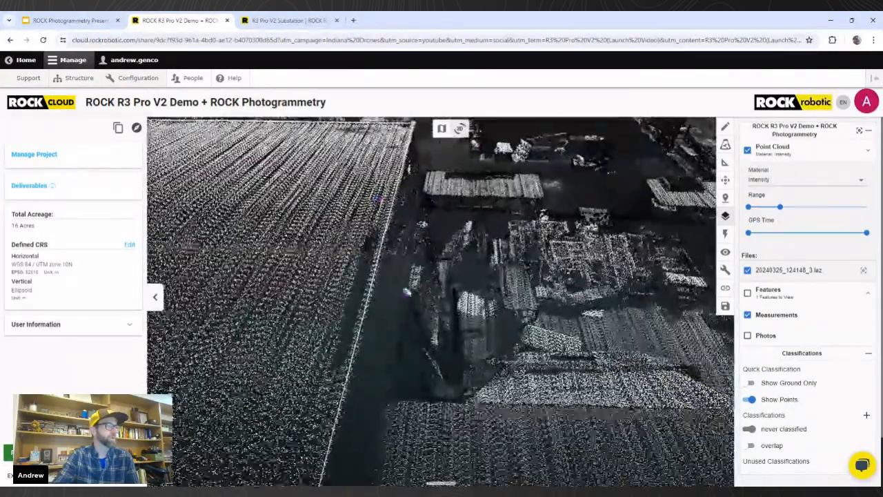
pyautogui.moveTo(407, 293); pyautogui.dragTo(412, 260)
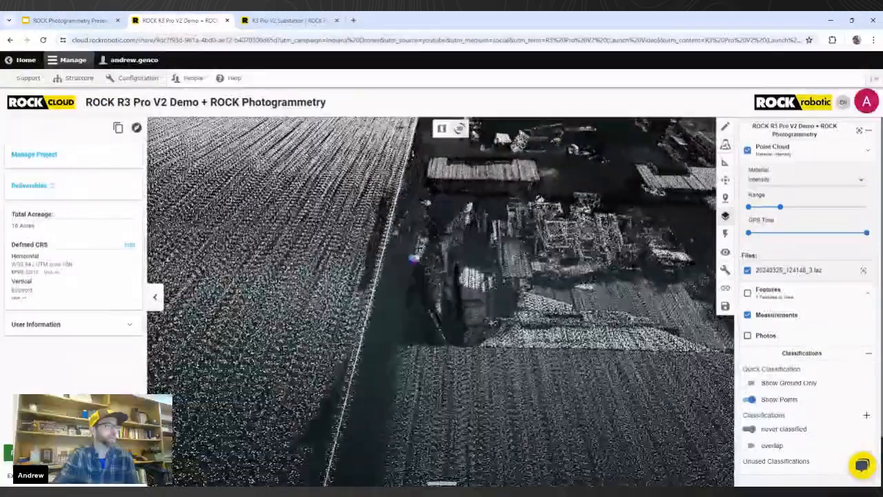
pyautogui.moveTo(416, 297)
pyautogui.mouseDown()
pyautogui.moveTo(446, 256)
pyautogui.moveTo(460, 210)
pyautogui.mouseUp()
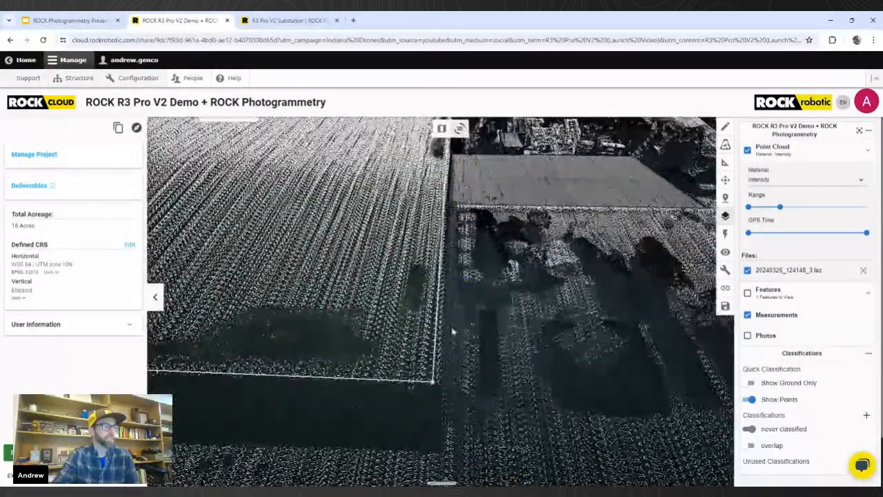
pyautogui.scroll(2, 432, 390)
pyautogui.moveTo(428, 382); pyautogui.dragTo(430, 382)
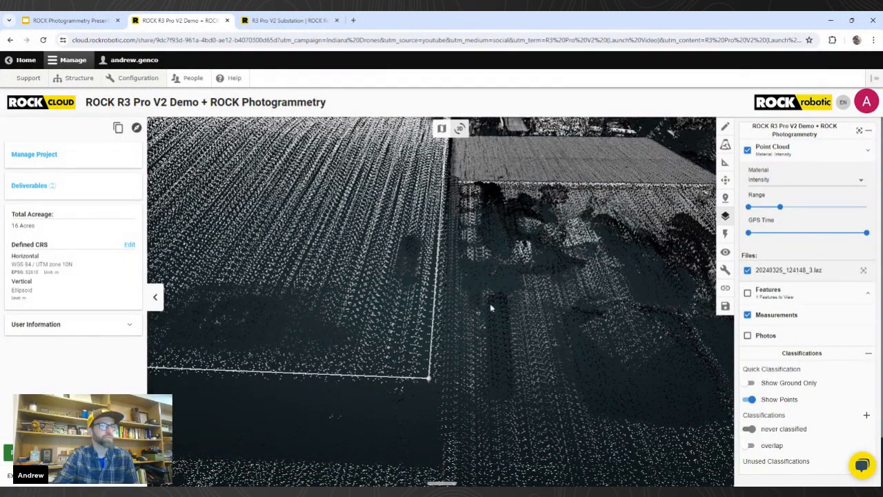
pyautogui.click(726, 307)
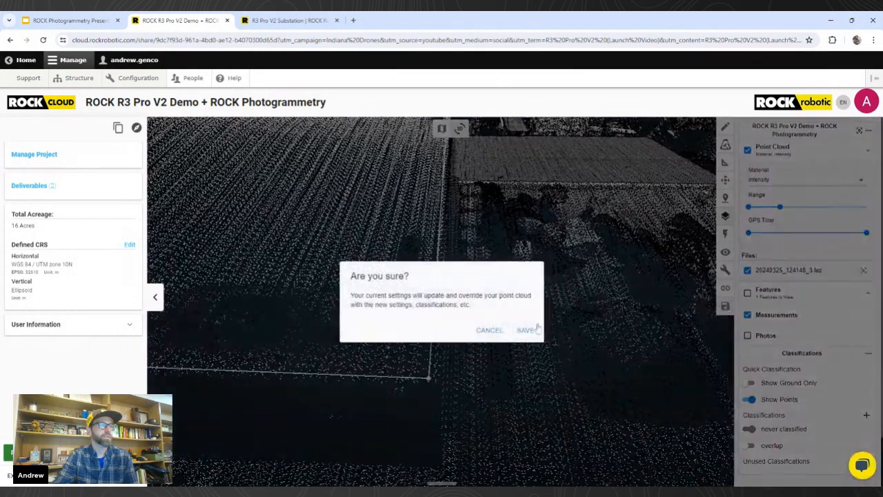
pyautogui.click(526, 331)
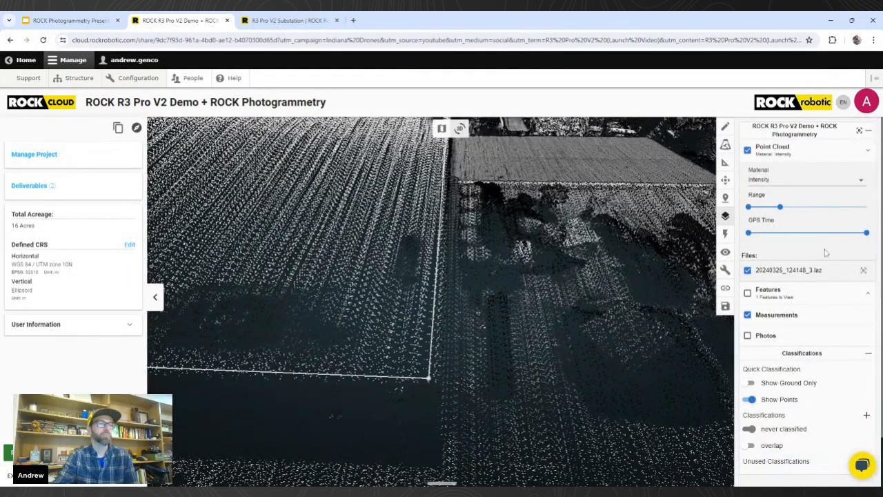
# Step: Show the updated Area #1 measurement details, and set the point cloud material back to RGB
pyautogui.click(725, 162)
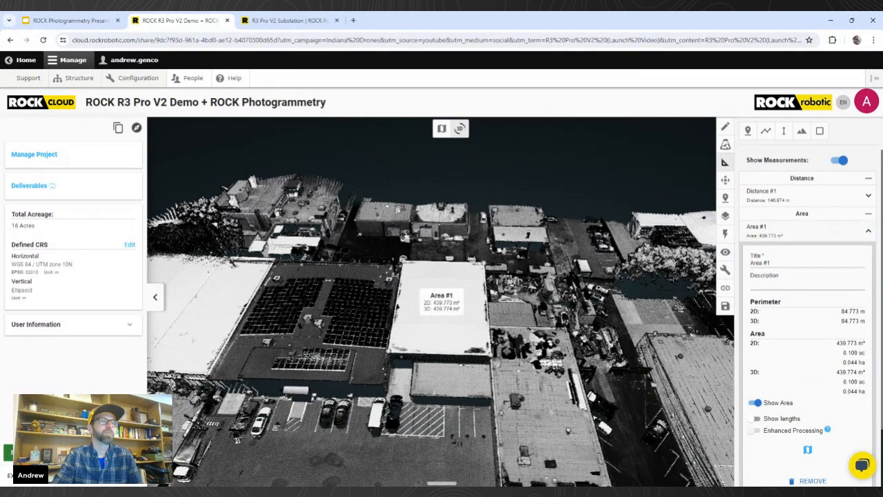
pyautogui.click(725, 215)
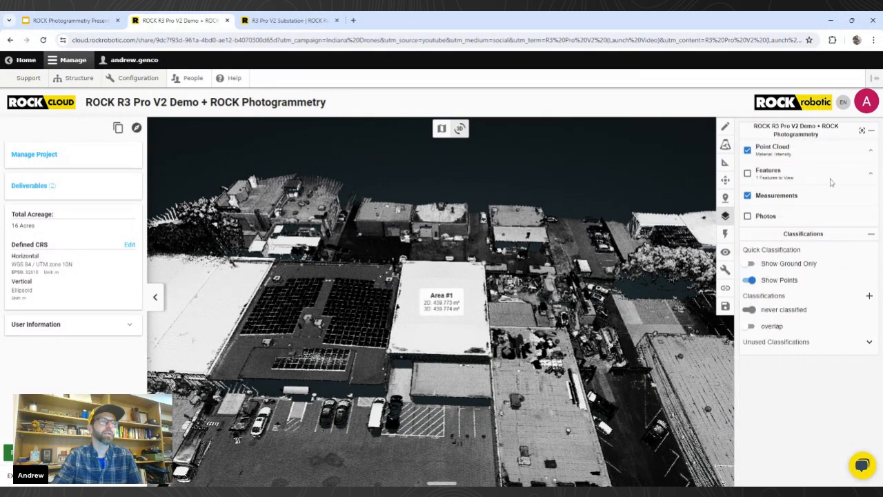
pyautogui.click(871, 151)
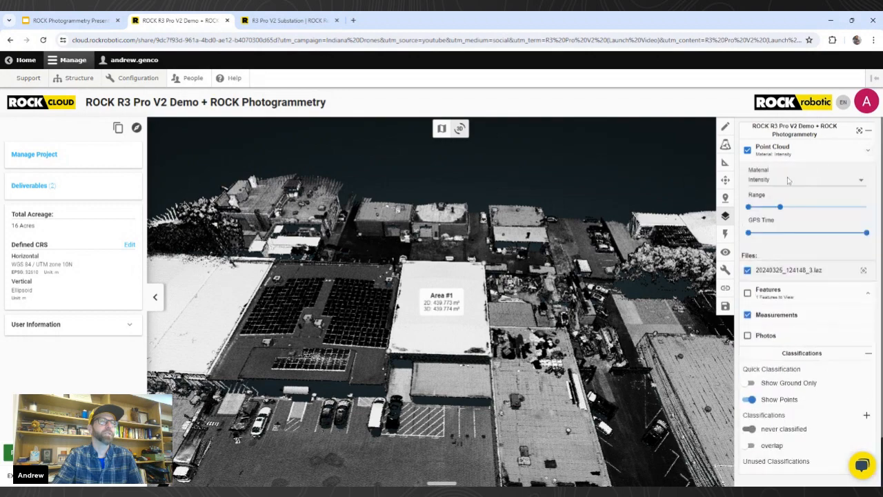
pyautogui.click(800, 180)
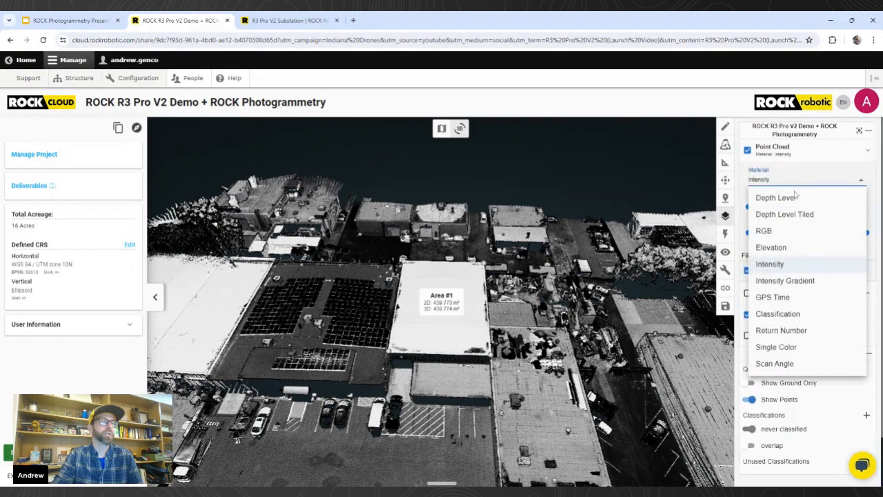
pyautogui.click(779, 233)
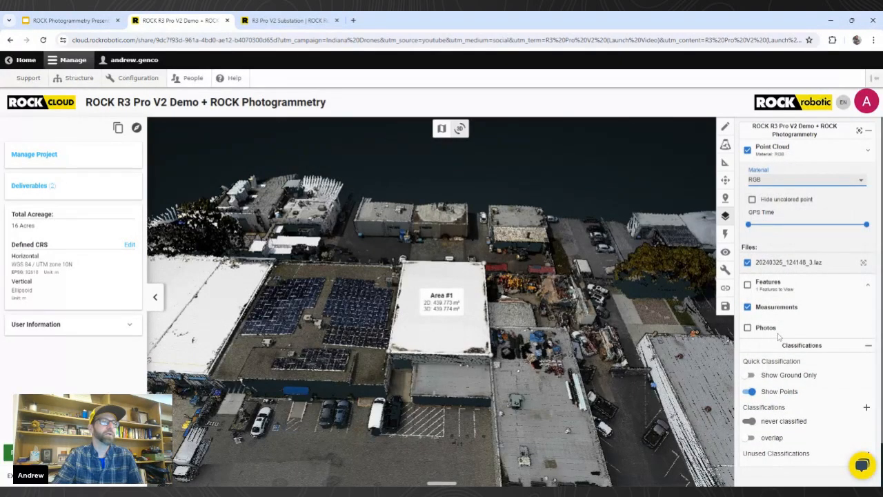
# Step: View the full extent of 20240325_124148_3.laz from above, and list the measurements over the point cloud
pyautogui.click(864, 263)
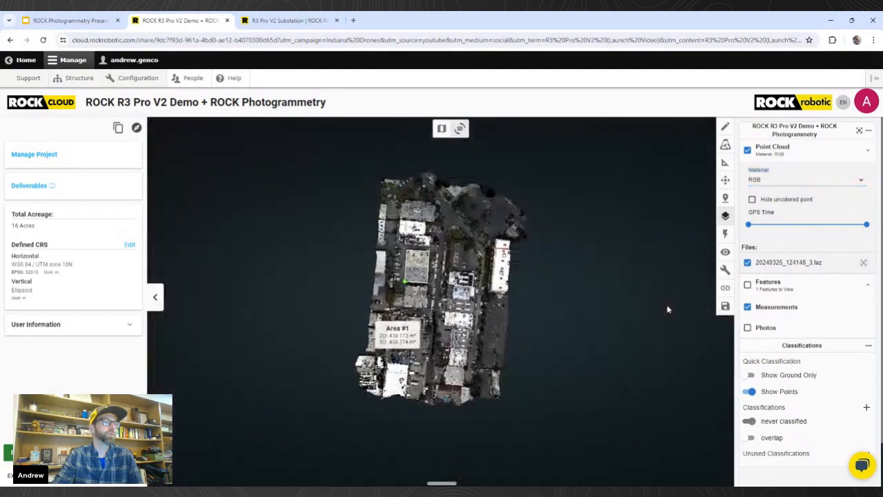
pyautogui.scroll(5, 412, 344)
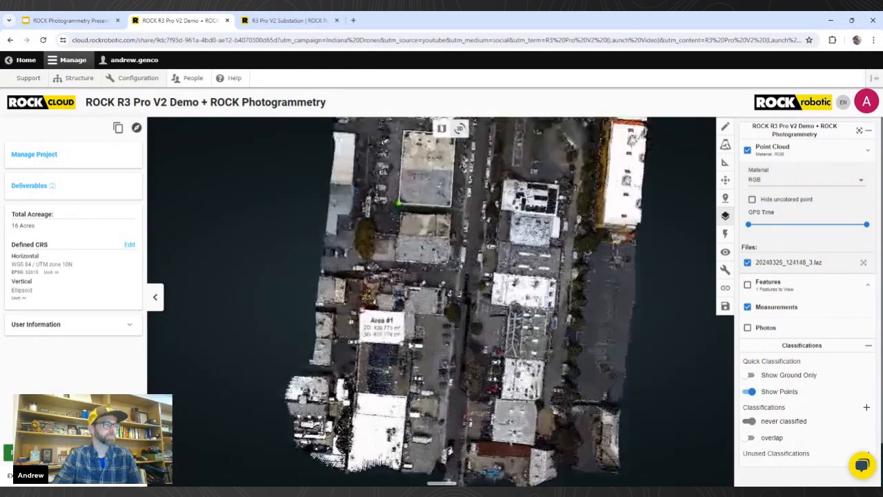
pyautogui.moveTo(473, 278); pyautogui.dragTo(456, 308)
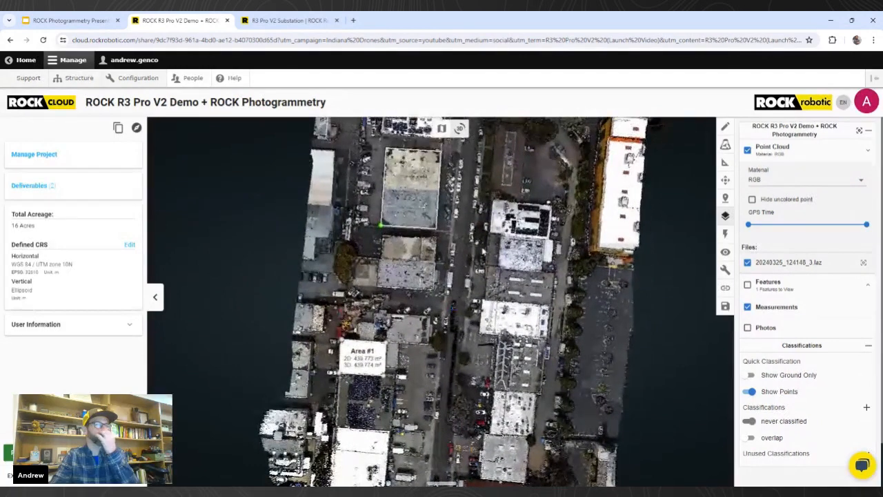
pyautogui.click(726, 163)
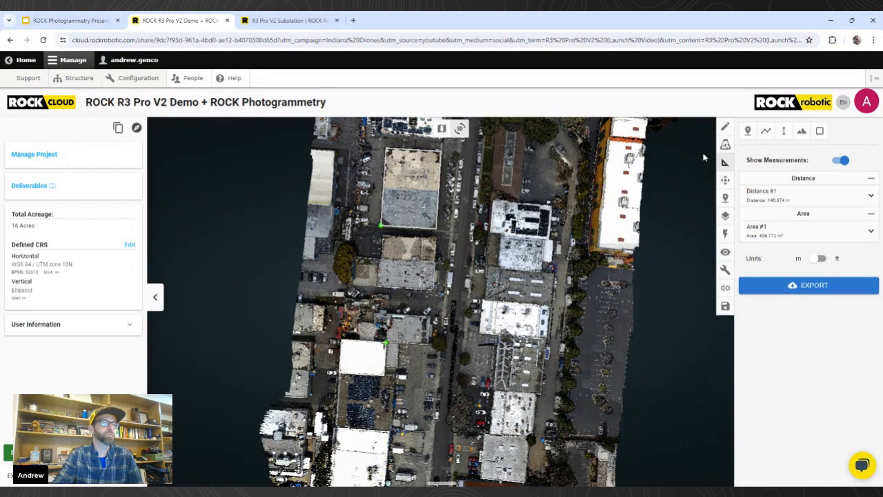
pyautogui.scroll(1, 601, 210)
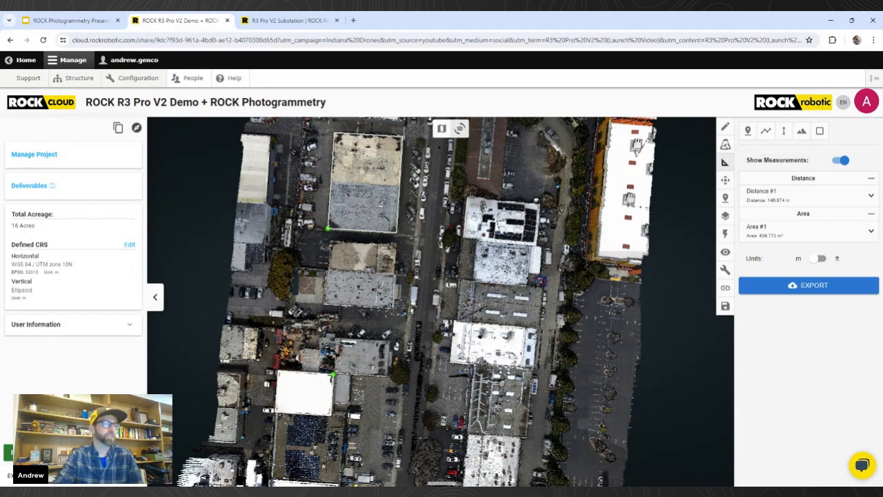
pyautogui.moveTo(436, 325)
pyautogui.mouseDown()
pyautogui.moveTo(491, 290)
pyautogui.moveTo(507, 262)
pyautogui.mouseUp()
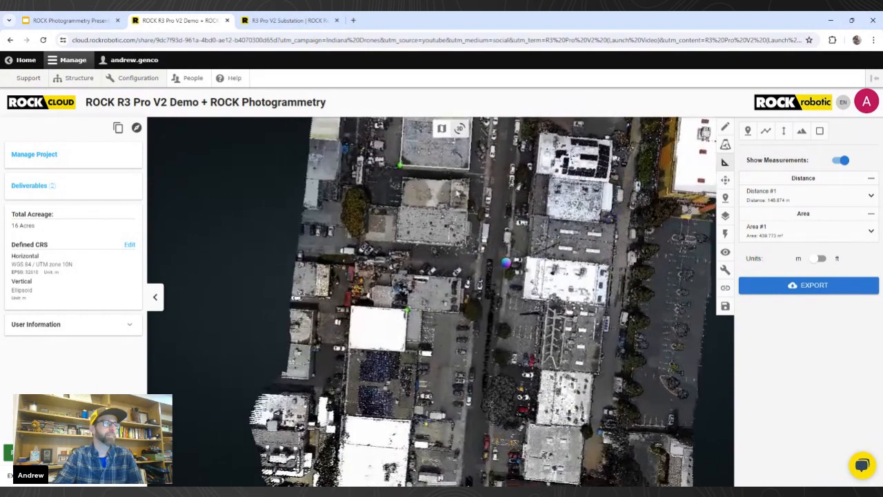
# Step: Switch to the 2D map and examine the details of the white roof's Area #1 measurement over the orthomosaic
pyautogui.click(442, 129)
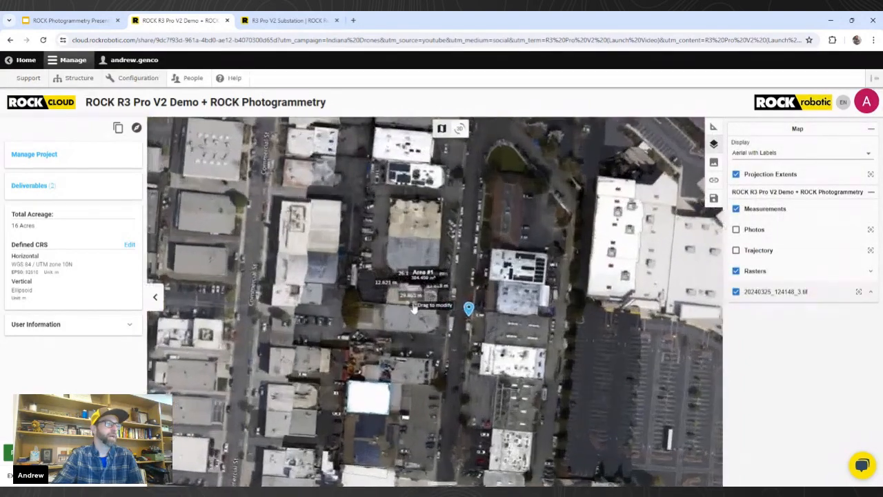
pyautogui.click(380, 397)
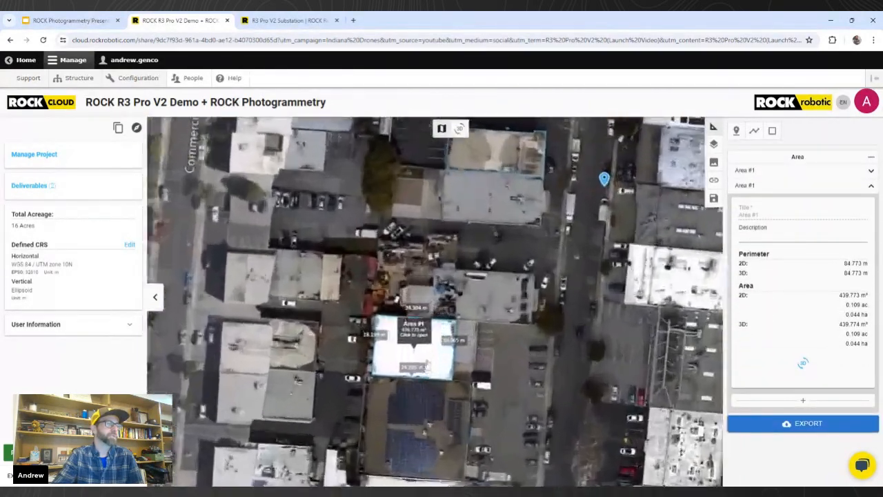
pyautogui.scroll(2, 428, 360)
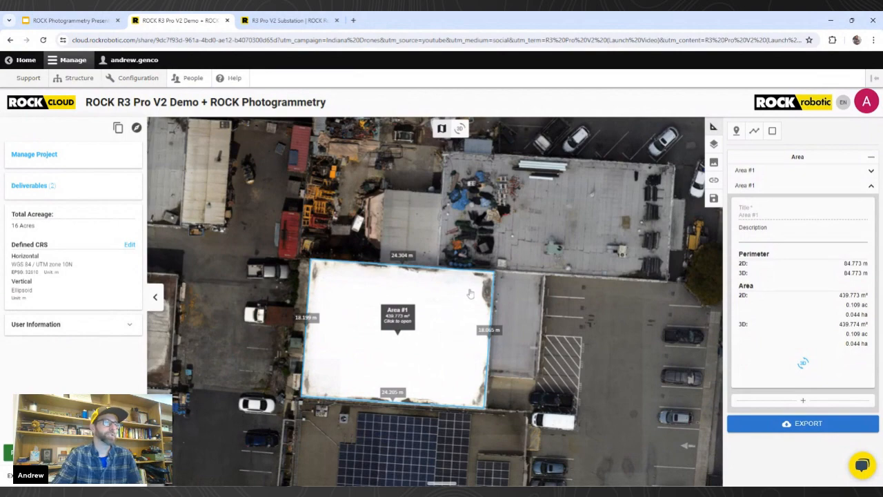
# Step: Examine how the Area #1 outline follows the white roof's corners and edges up close on the orthomosaic
pyautogui.scroll(1, 495, 282)
pyautogui.scroll(3, 494, 279)
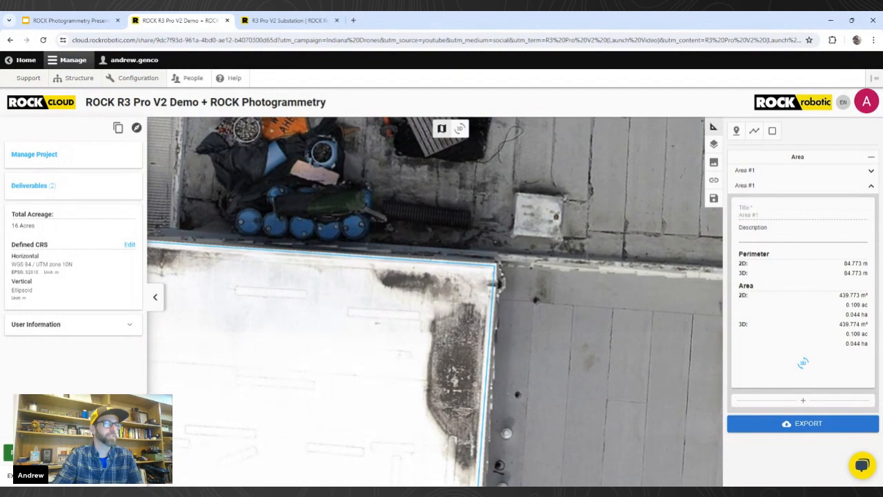
pyautogui.scroll(-3, 495, 276)
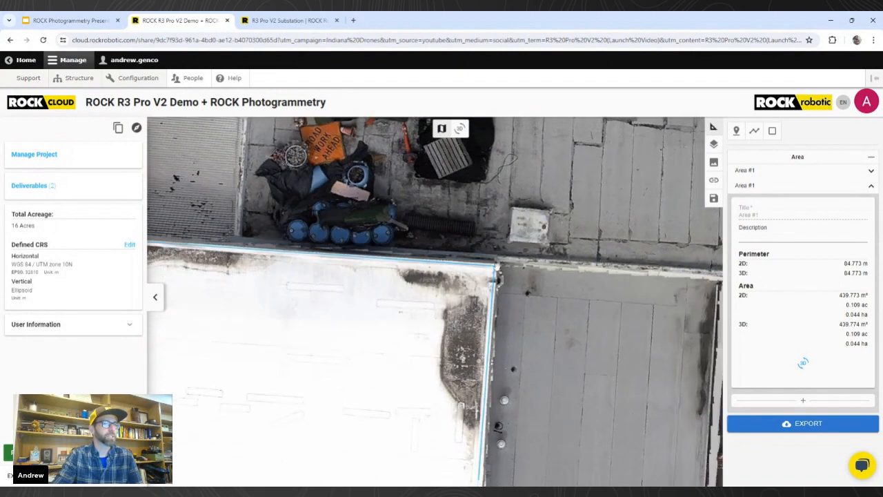
pyautogui.moveTo(495, 274); pyautogui.dragTo(506, 136)
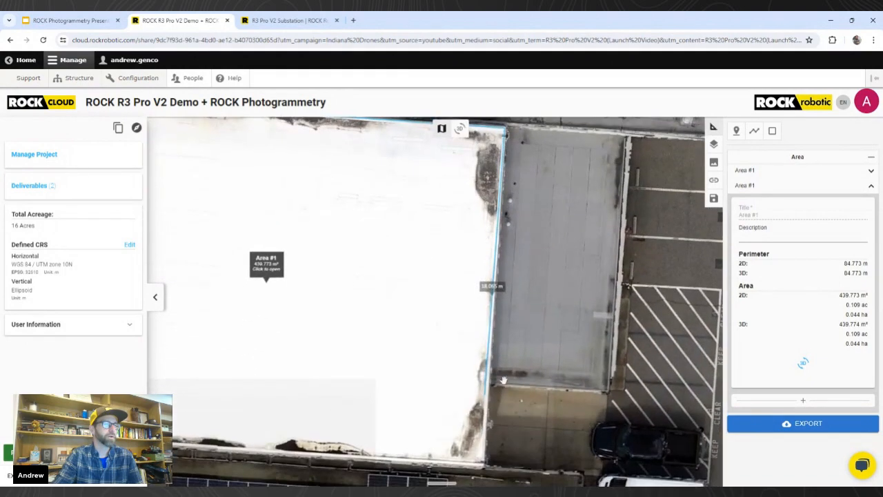
pyautogui.moveTo(489, 467); pyautogui.dragTo(500, 403)
pyautogui.scroll(3, 498, 403)
pyautogui.scroll(2, 488, 406)
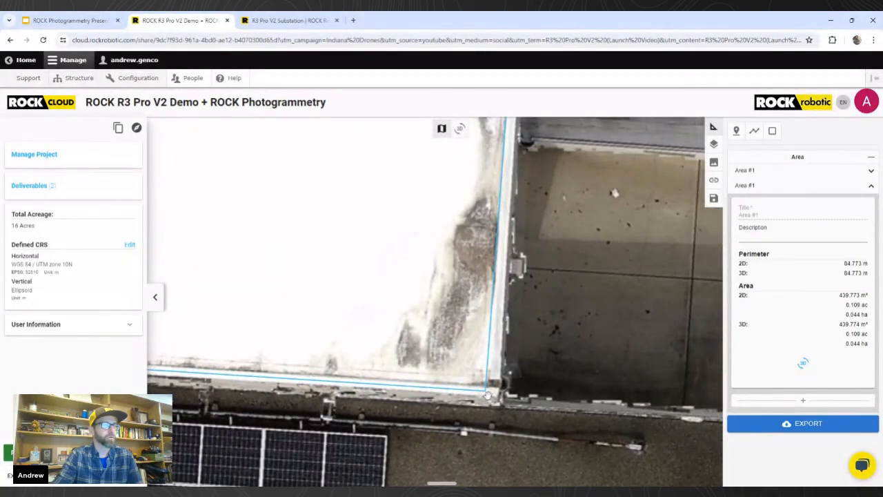
pyautogui.scroll(-2, 486, 394)
pyautogui.scroll(-2, 489, 394)
pyautogui.moveTo(339, 388); pyautogui.dragTo(542, 382)
pyautogui.scroll(3, 293, 372)
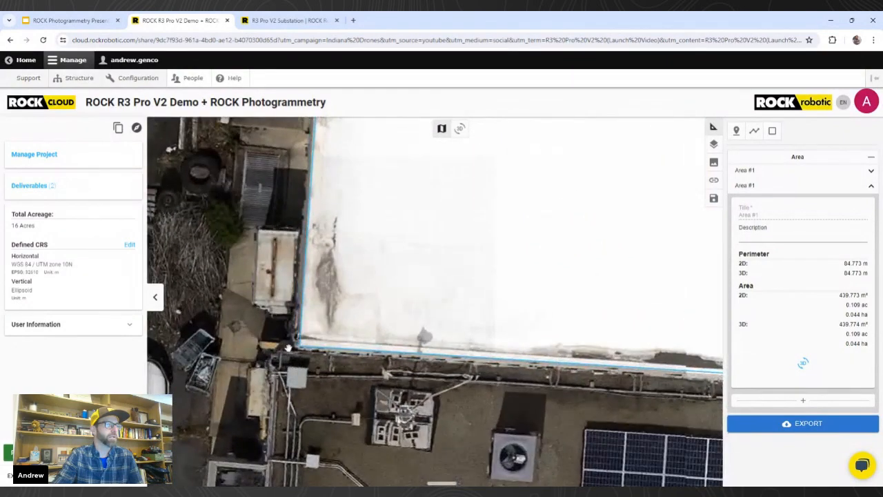
pyautogui.scroll(-2, 288, 348)
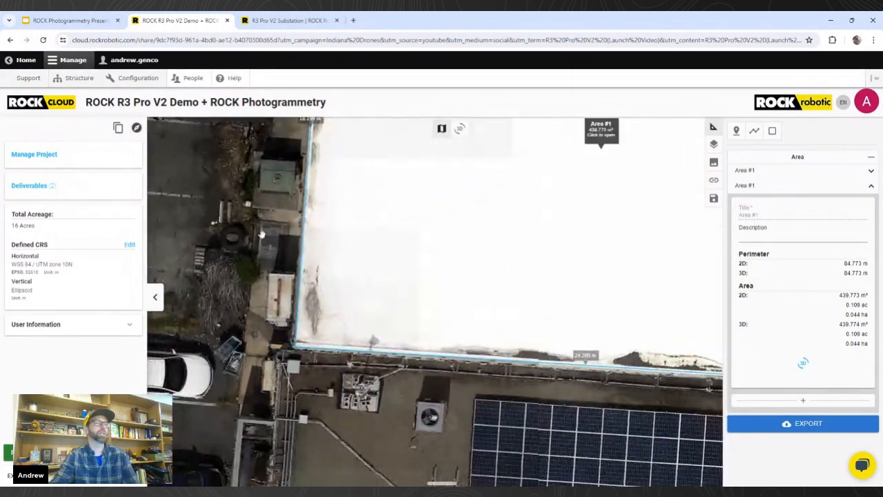
pyautogui.moveTo(261, 235); pyautogui.dragTo(314, 310)
pyautogui.scroll(-1, 317, 286)
pyautogui.scroll(-1, 316, 286)
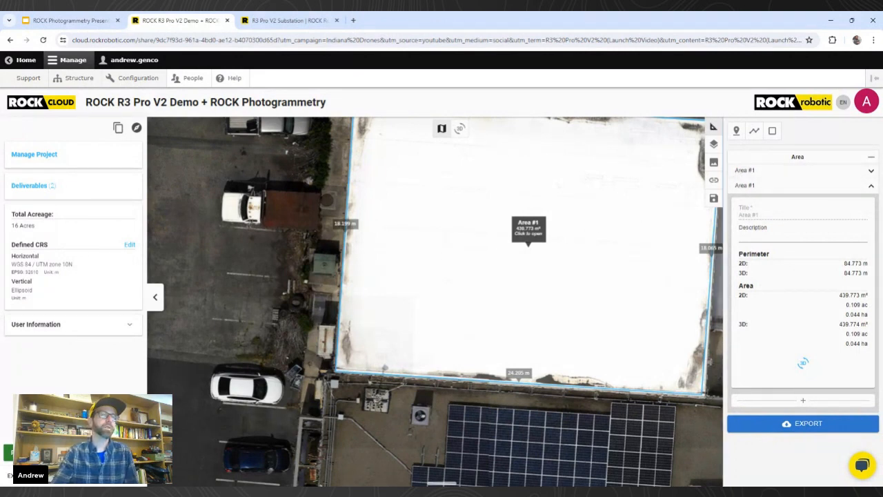
# Step: View the full extent of 20240325_124148_3.tif, and switch to the R3 Pro V2 Substation project's 2D map
pyautogui.click(714, 145)
pyautogui.click(859, 291)
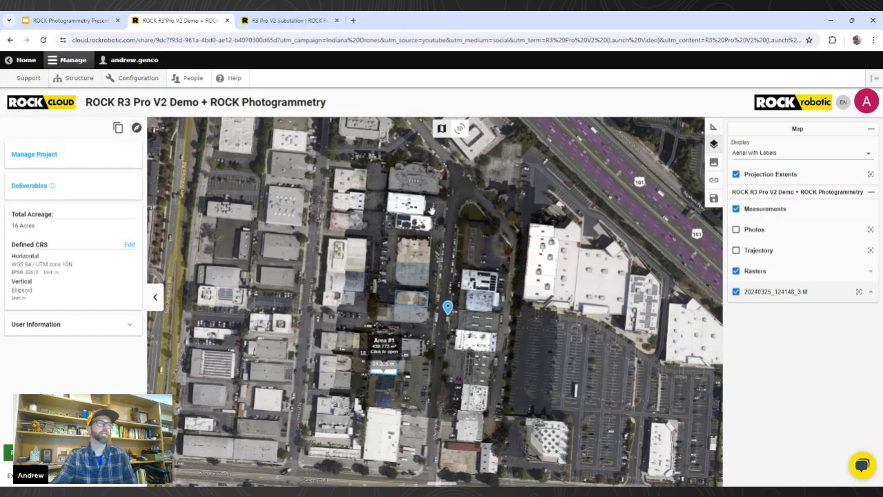
pyautogui.click(304, 21)
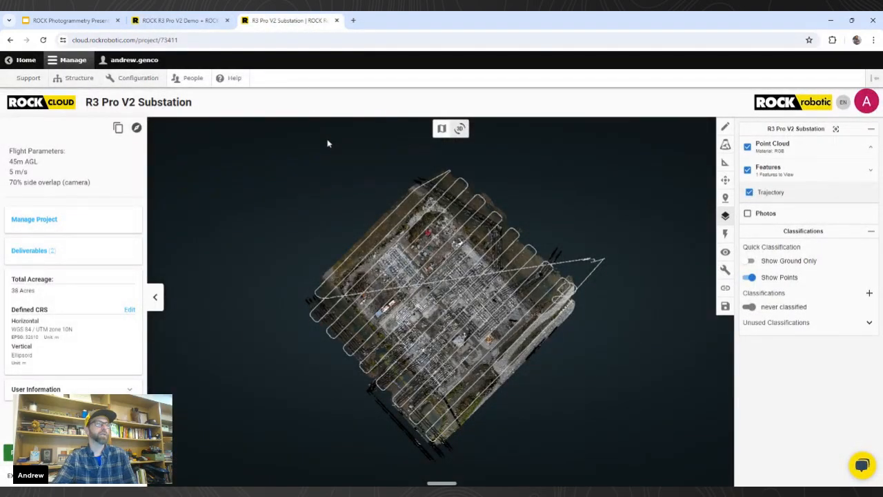
pyautogui.click(442, 128)
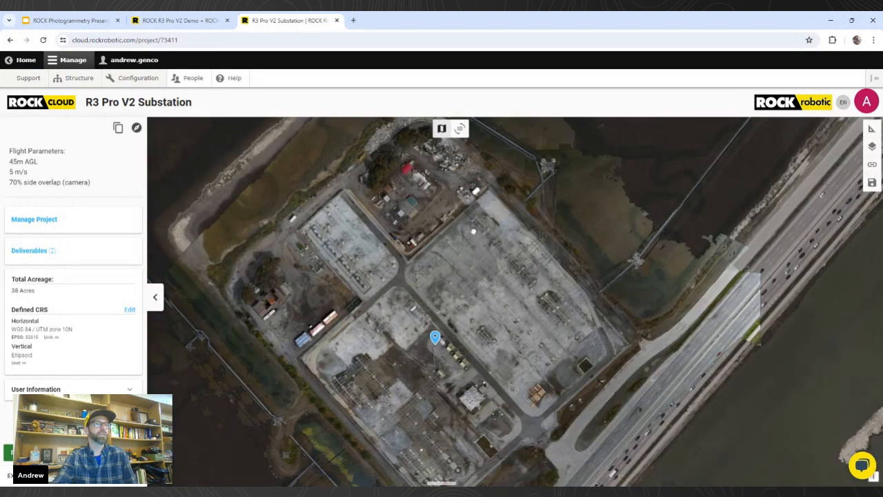
pyautogui.scroll(-1, 466, 224)
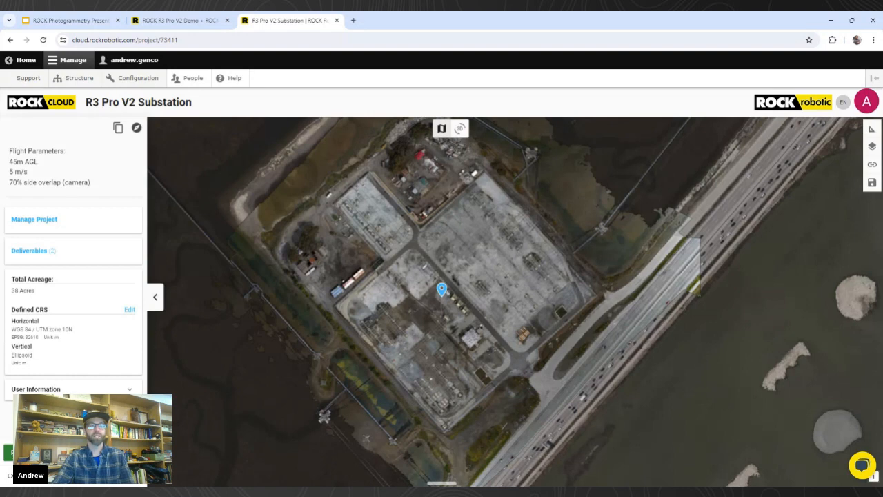
# Step: Return the substation project to 3D and hide the trajectory over its point cloud
pyautogui.click(460, 129)
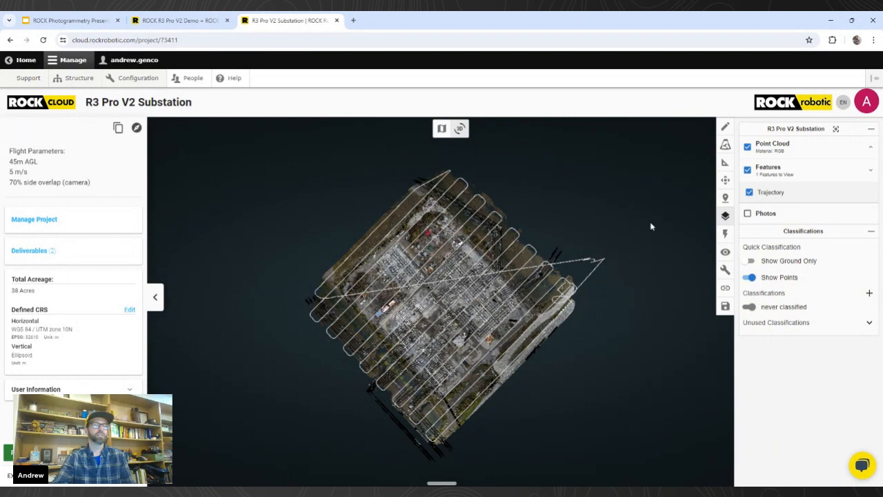
pyautogui.click(761, 192)
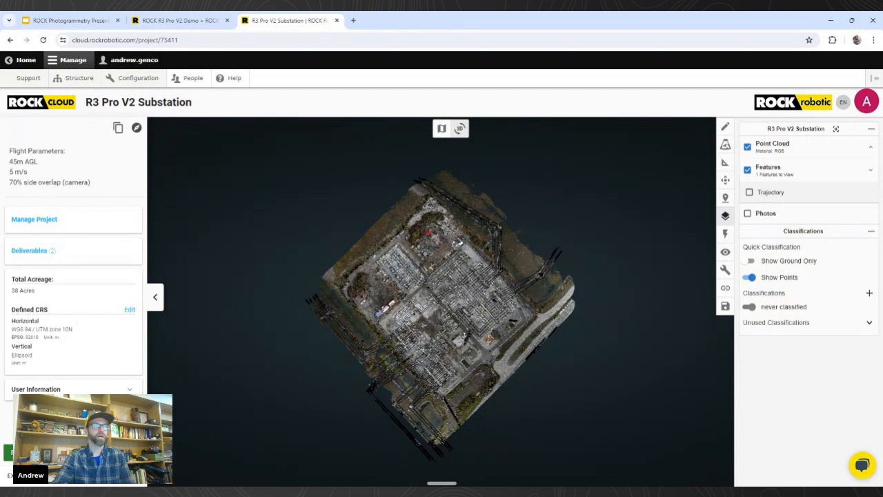
pyautogui.scroll(5, 463, 342)
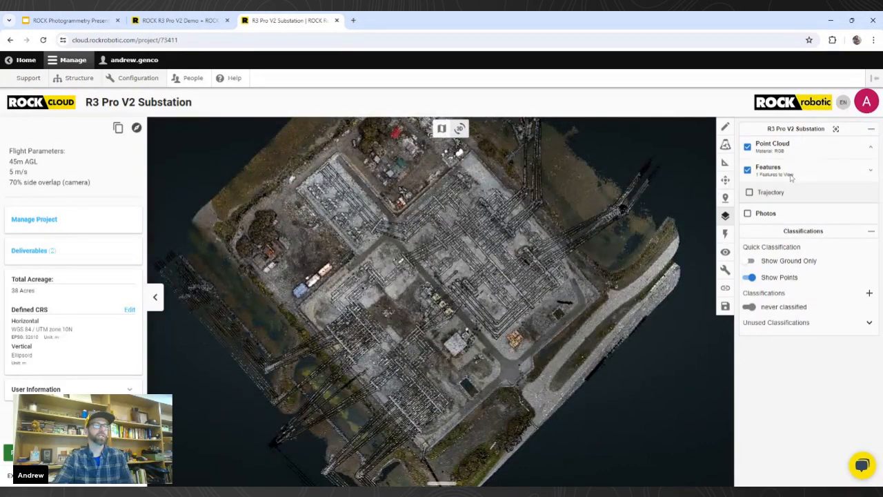
# Step: Color the substation point cloud by Elevation, view it from an oblique angle, and return its material to RGB
pyautogui.click(872, 151)
pyautogui.click(860, 179)
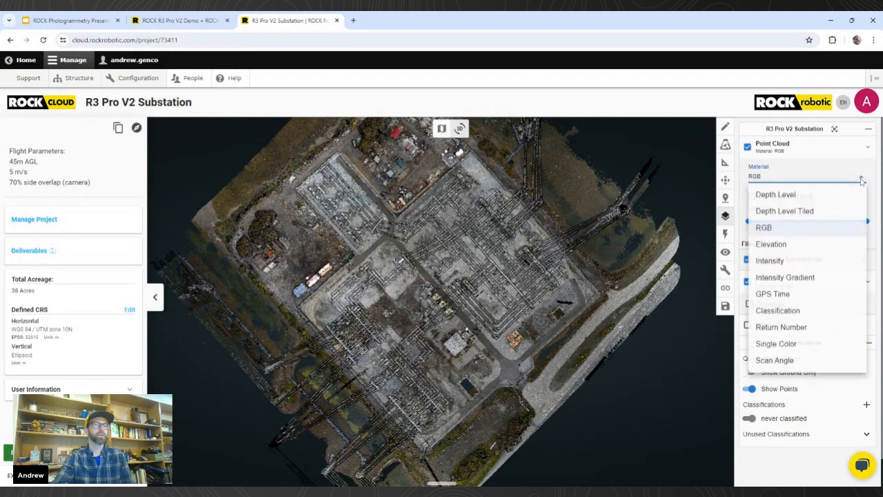
pyautogui.click(797, 244)
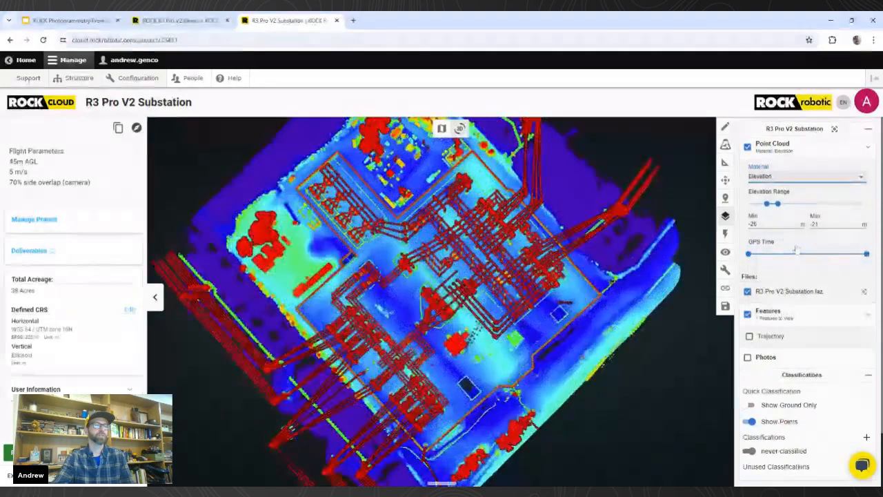
pyautogui.moveTo(556, 327); pyautogui.dragTo(555, 294)
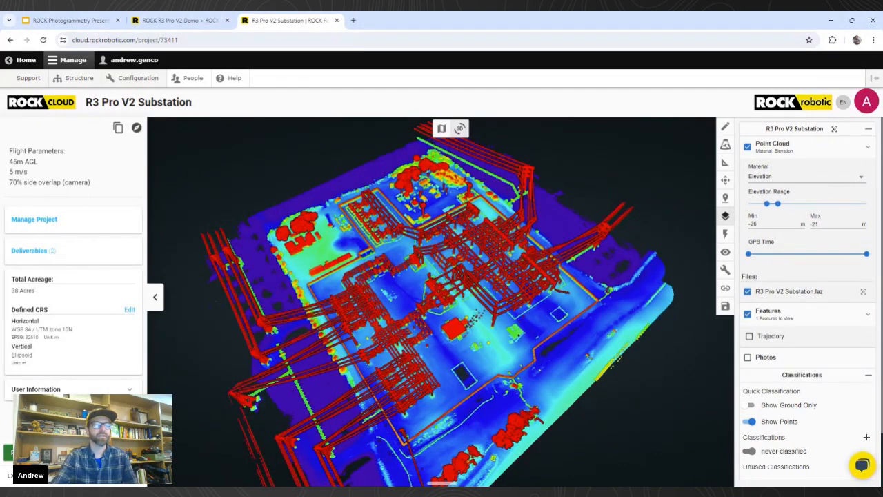
pyautogui.click(843, 179)
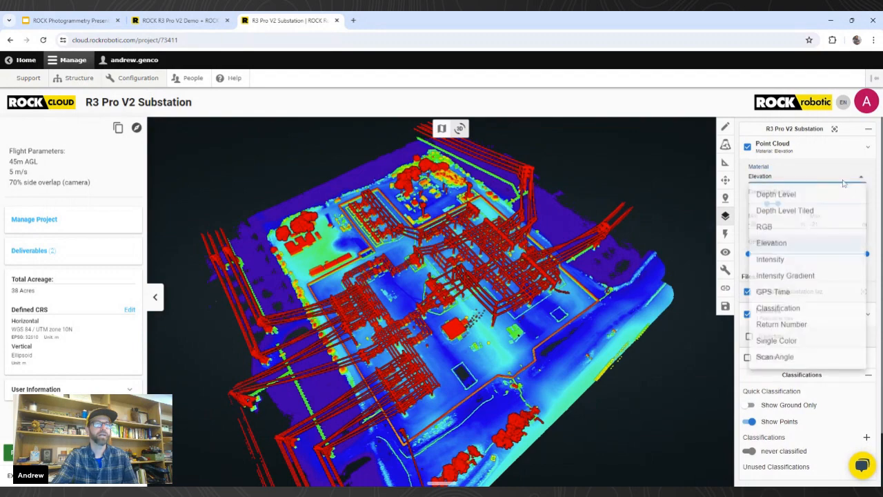
pyautogui.click(790, 230)
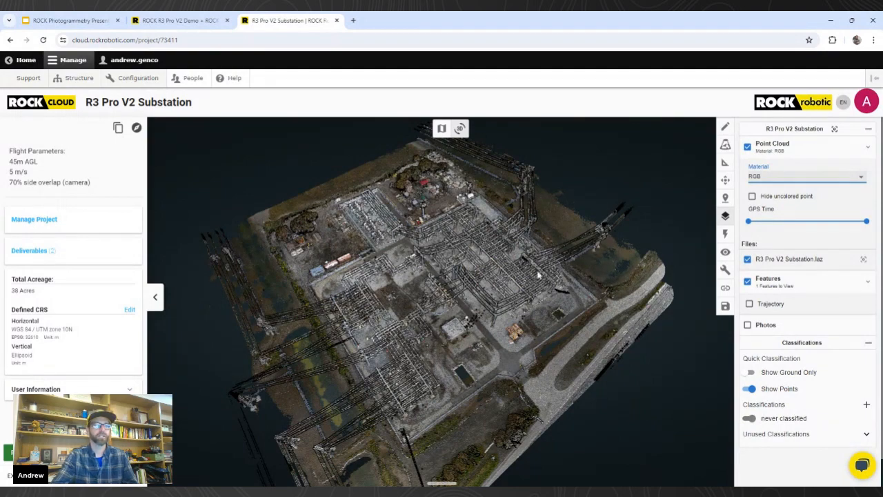
# Step: Examine the substation's poles, overhead lines, equipment structures and the transmission towers beyond the wall in the 3D point cloud
pyautogui.scroll(1, 525, 297)
pyautogui.scroll(6, 523, 297)
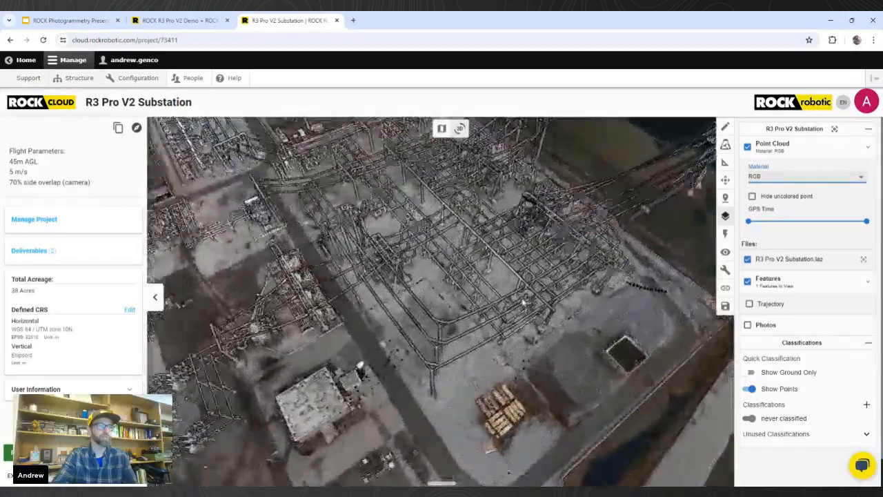
pyautogui.moveTo(523, 303); pyautogui.dragTo(469, 323)
pyautogui.moveTo(493, 322); pyautogui.dragTo(466, 222, button='right')
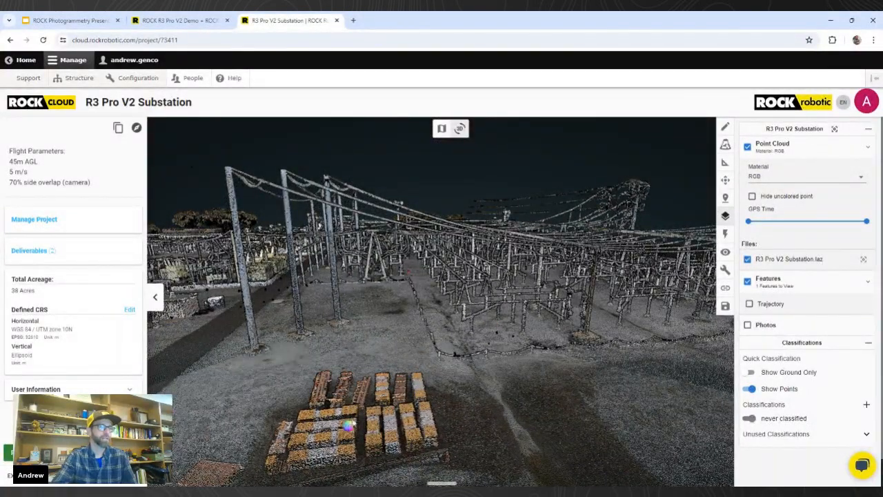
pyautogui.moveTo(348, 426)
pyautogui.mouseDown()
pyautogui.moveTo(360, 421)
pyautogui.moveTo(342, 429)
pyautogui.mouseUp()
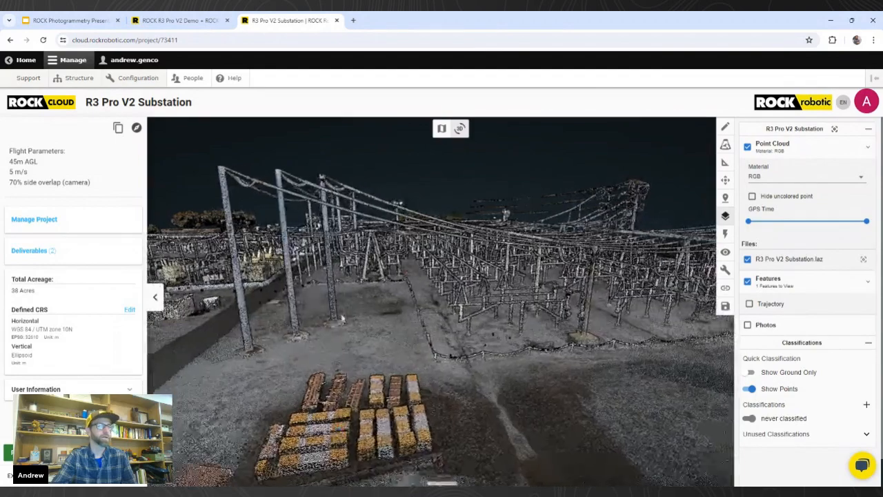
pyautogui.moveTo(342, 317); pyautogui.dragTo(387, 288)
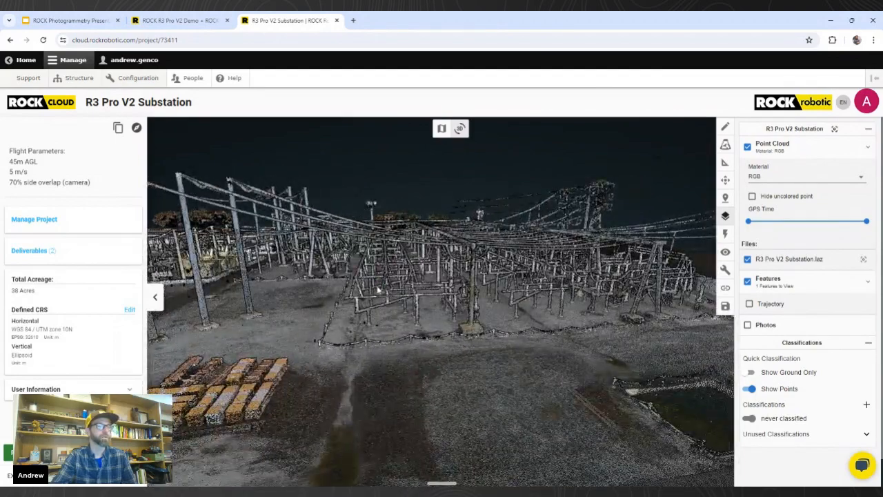
pyautogui.scroll(4, 377, 293)
pyautogui.moveTo(370, 297); pyautogui.dragTo(433, 297, button='right')
pyautogui.scroll(3, 433, 298)
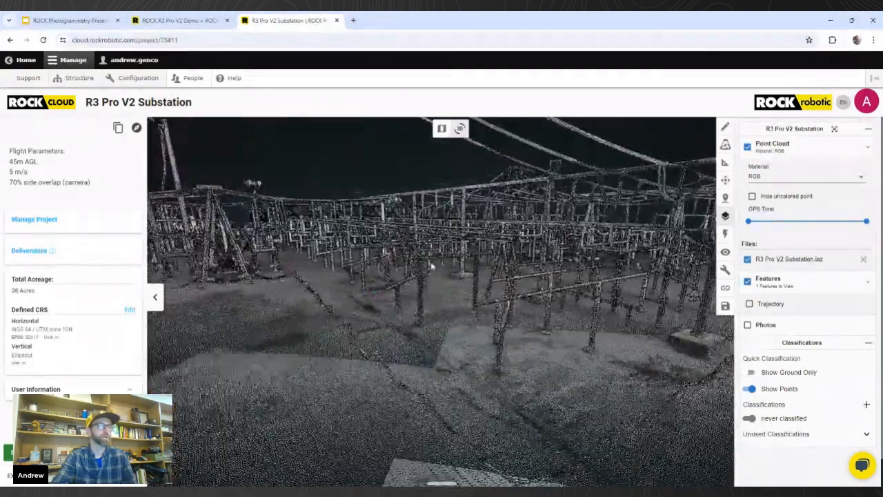
pyautogui.moveTo(432, 266); pyautogui.dragTo(486, 261)
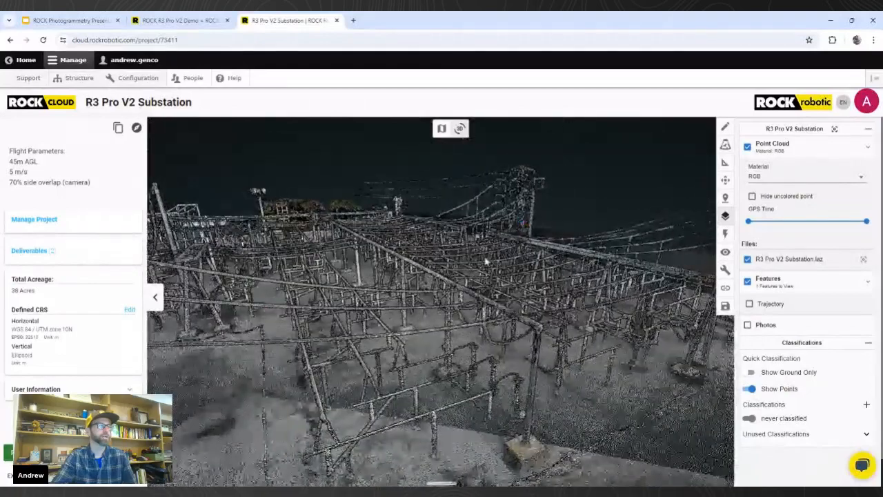
pyautogui.scroll(-4, 486, 262)
pyautogui.scroll(-4, 294, 293)
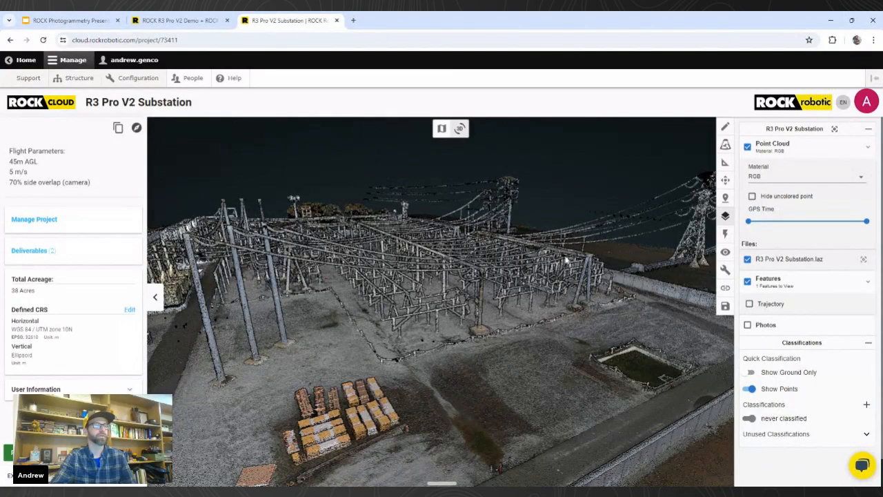
pyautogui.moveTo(566, 260); pyautogui.dragTo(477, 268)
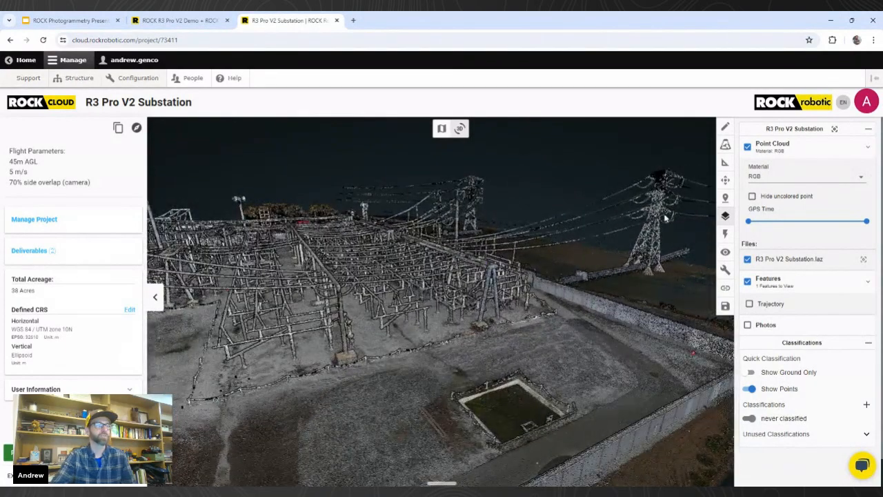
pyautogui.moveTo(595, 240); pyautogui.dragTo(609, 223)
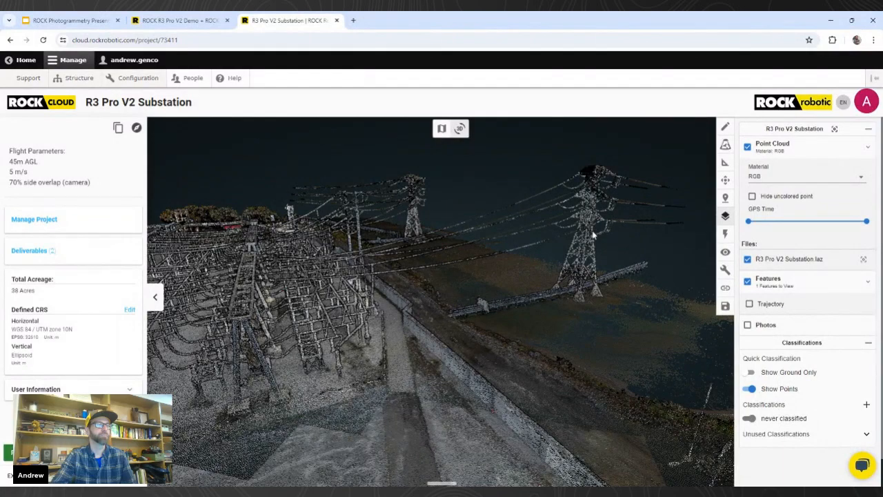
pyautogui.scroll(-2, 595, 235)
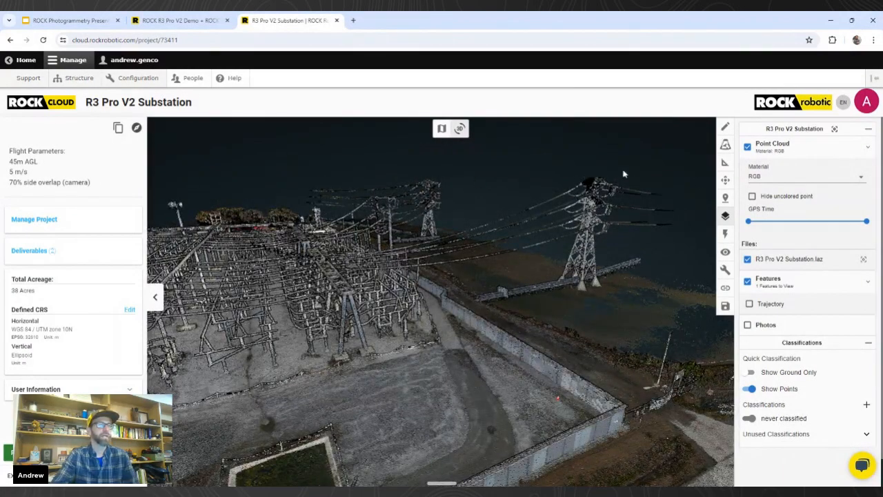
# Step: View the full extent of R3 Pro V2 Substation.laz, and switch to the 2D map
pyautogui.click(863, 260)
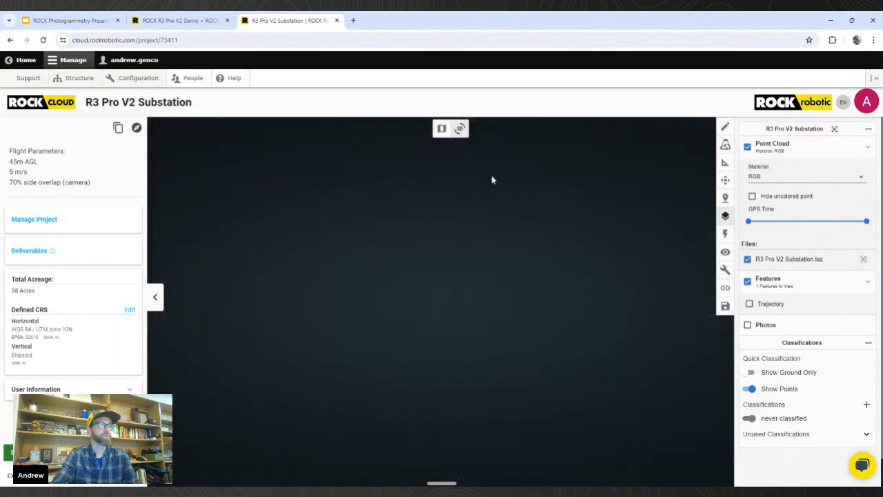
pyautogui.click(863, 261)
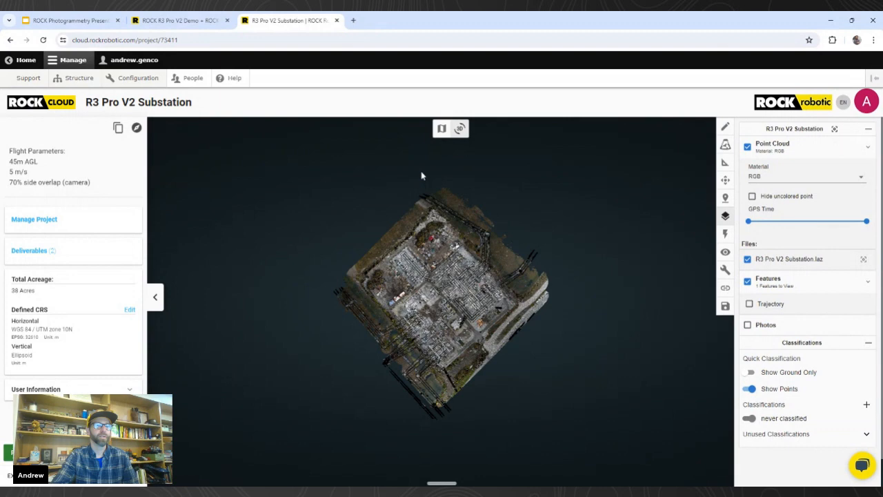
pyautogui.click(441, 129)
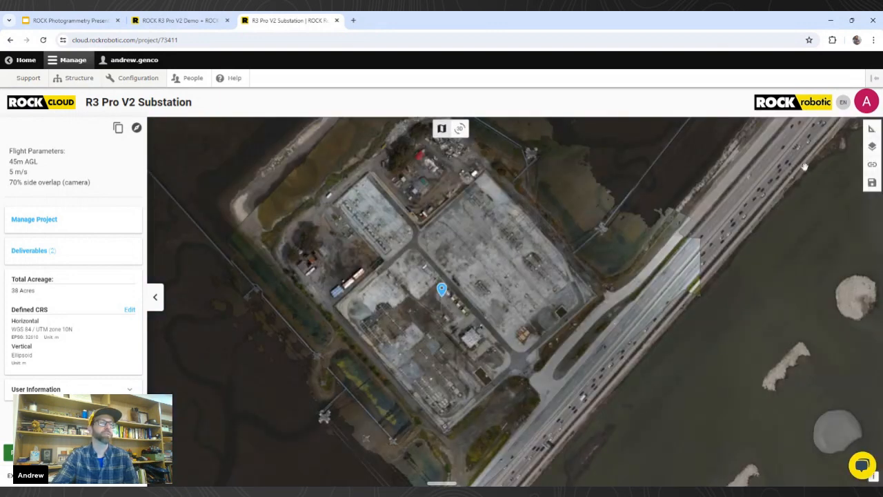
# Step: Briefly overlay the flight trajectory on the substation's 2D map, and show the photo locations in its place
pyautogui.click(873, 146)
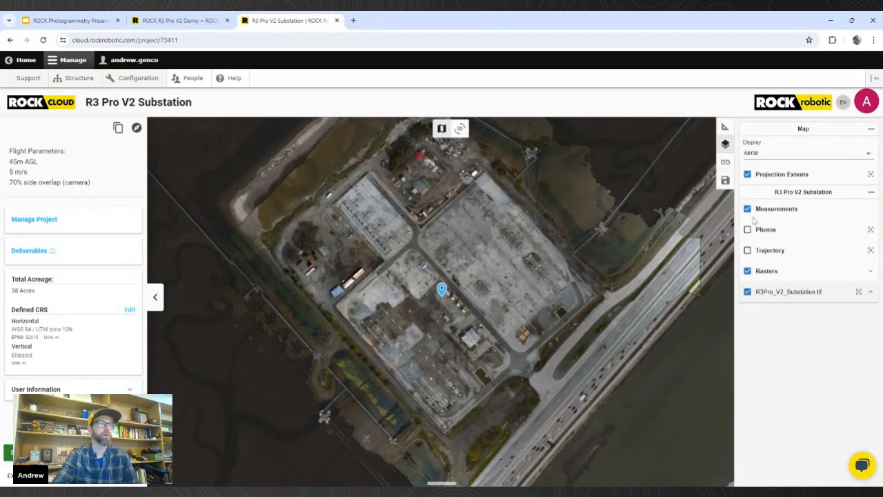
pyautogui.click(748, 249)
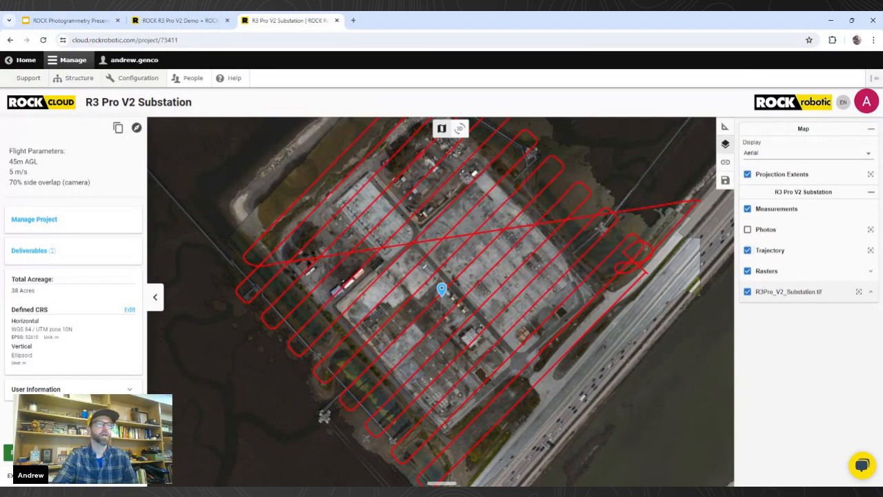
pyautogui.click(747, 251)
pyautogui.click(748, 230)
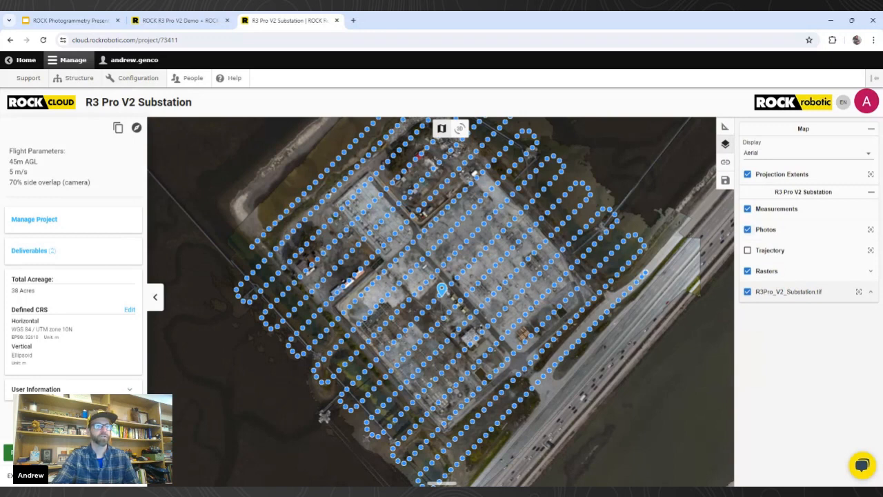
# Step: Hide the substation's photo locations, reveal the opacity setting of R3Pro_V2_Substation.tif, and view the central equipment yard up close
pyautogui.click(747, 230)
pyautogui.click(871, 292)
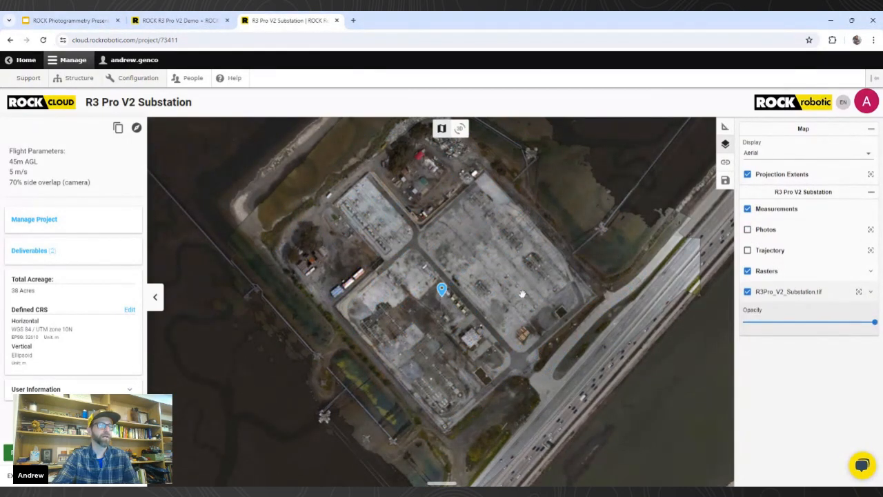
pyautogui.scroll(3, 523, 294)
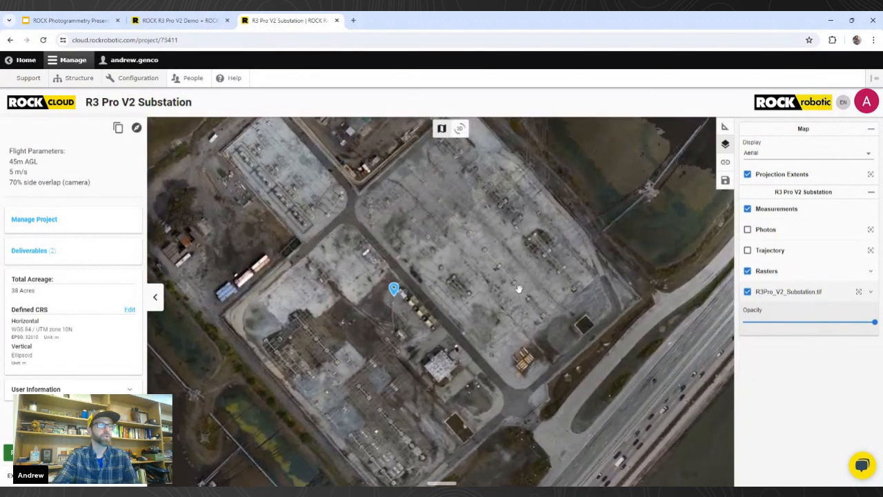
pyautogui.scroll(1, 519, 290)
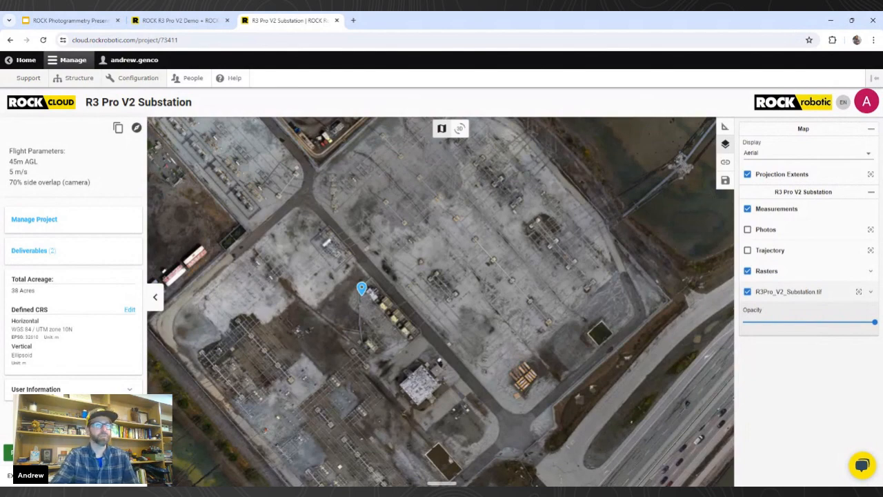
pyautogui.scroll(2, 526, 281)
pyautogui.scroll(2, 526, 281)
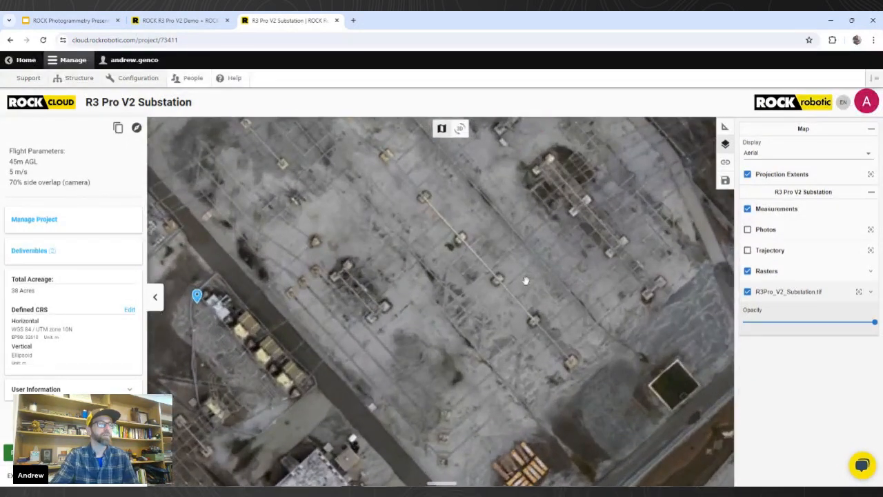
pyautogui.scroll(2, 526, 281)
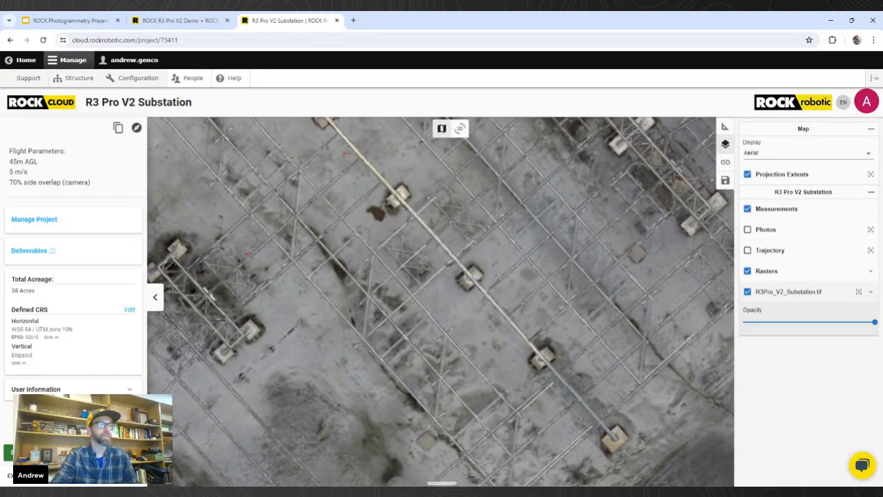
# Step: Examine the orthomosaic's detail along the long light-colored beam, its concrete footings and the neighboring lattice structures
pyautogui.moveTo(518, 279); pyautogui.dragTo(487, 278)
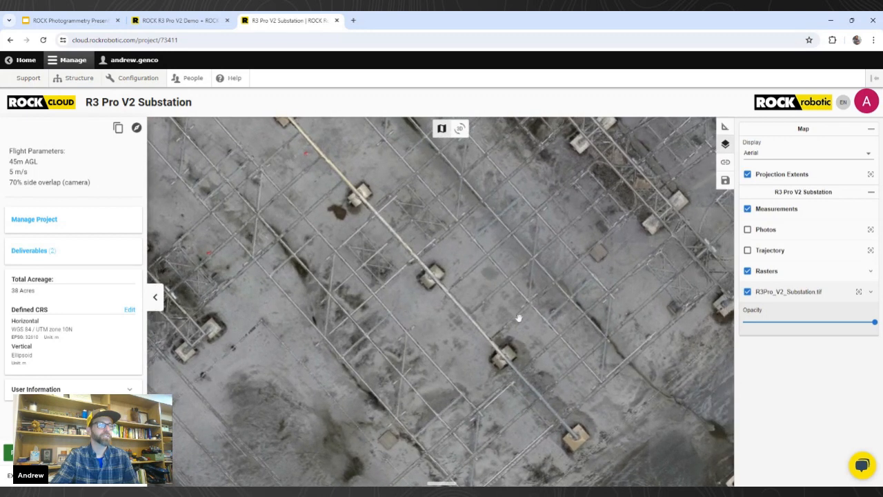
pyautogui.moveTo(519, 319); pyautogui.dragTo(513, 313)
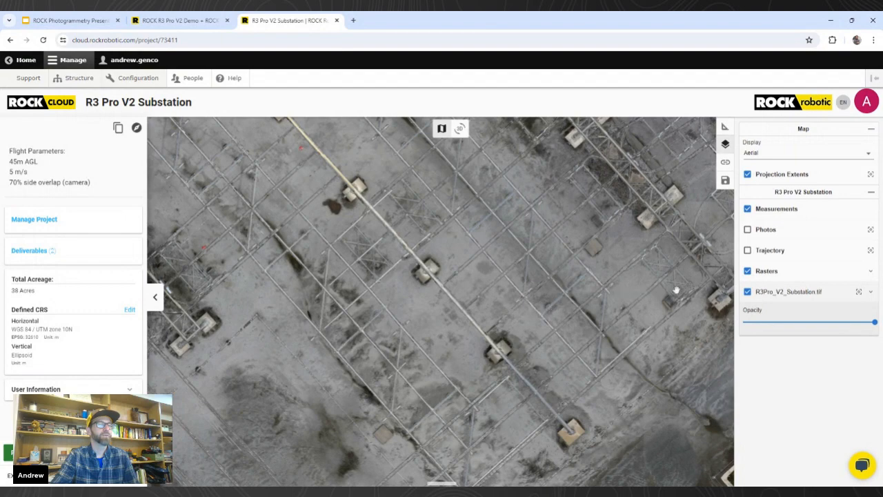
pyautogui.moveTo(677, 290); pyautogui.dragTo(653, 291)
pyautogui.scroll(4, 653, 291)
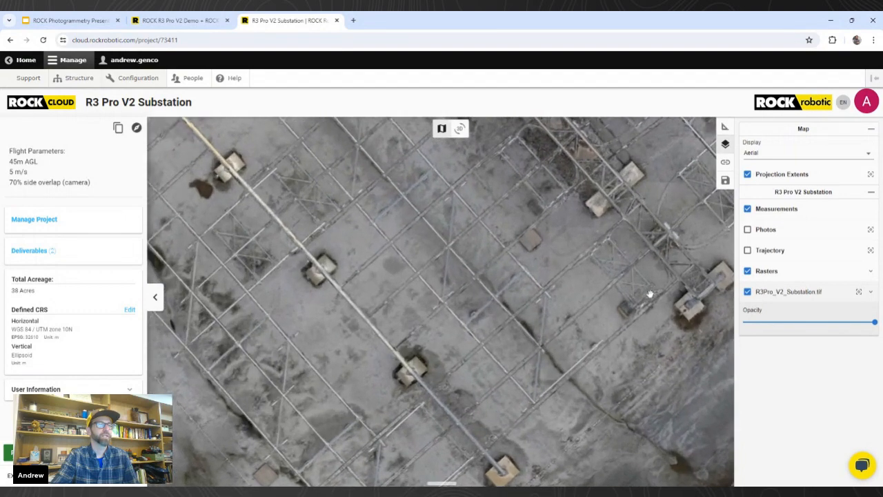
pyautogui.moveTo(619, 295); pyautogui.dragTo(596, 310)
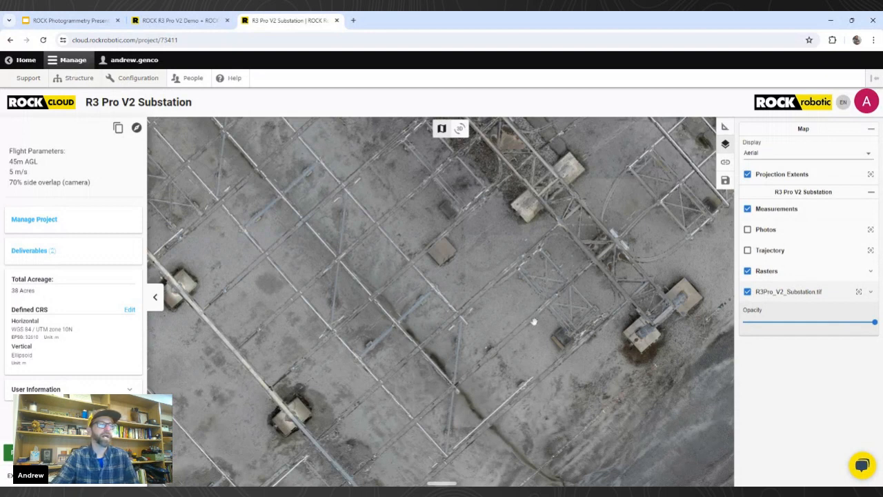
pyautogui.moveTo(421, 380); pyautogui.dragTo(474, 361)
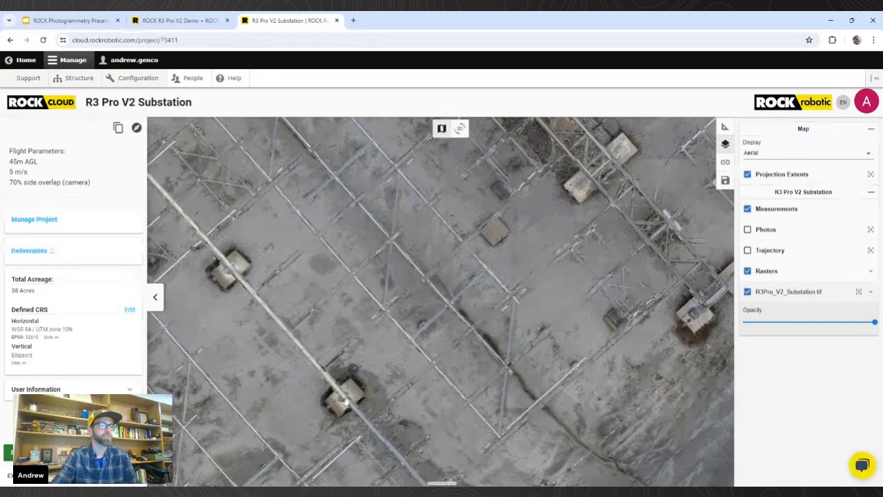
# Step: Inspect a concrete footing beneath the long beam at pixel level in the orthomosaic, and return to the surrounding structures
pyautogui.scroll(3, 343, 398)
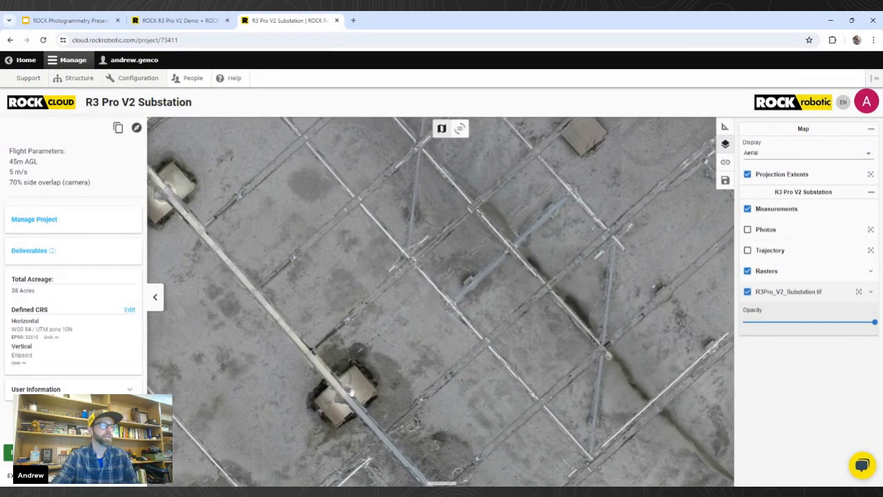
pyautogui.scroll(4, 353, 392)
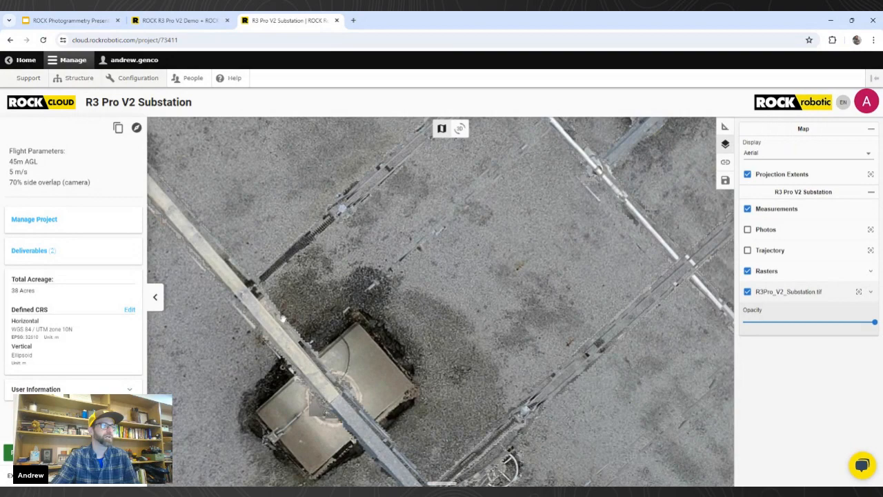
pyautogui.scroll(5, 304, 225)
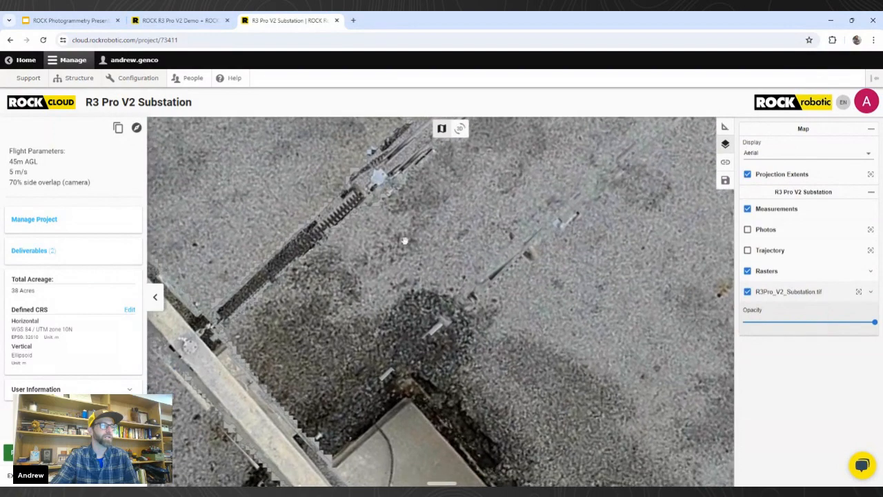
pyautogui.moveTo(507, 385); pyautogui.dragTo(473, 253)
pyautogui.moveTo(475, 294); pyautogui.dragTo(480, 270)
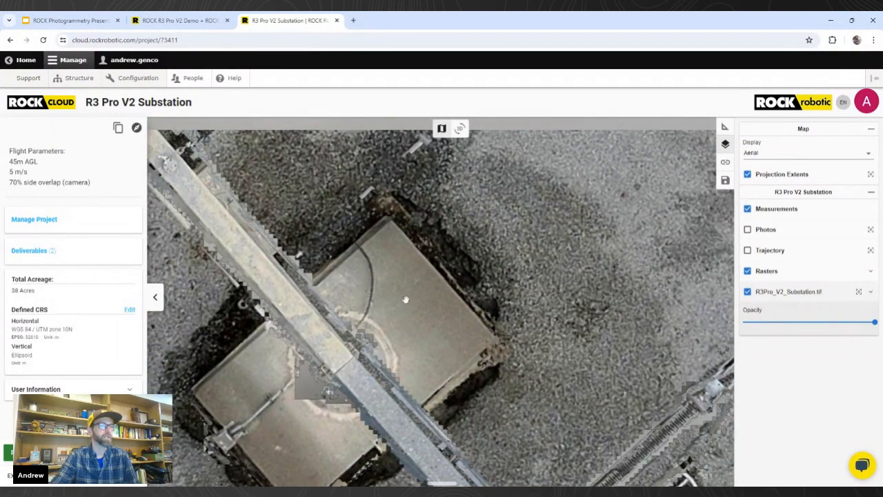
pyautogui.scroll(-5, 406, 299)
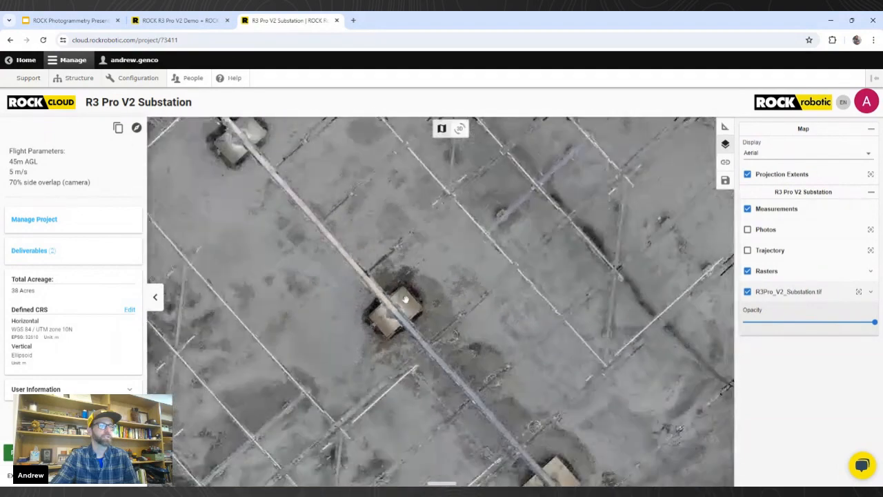
pyautogui.scroll(-3, 406, 299)
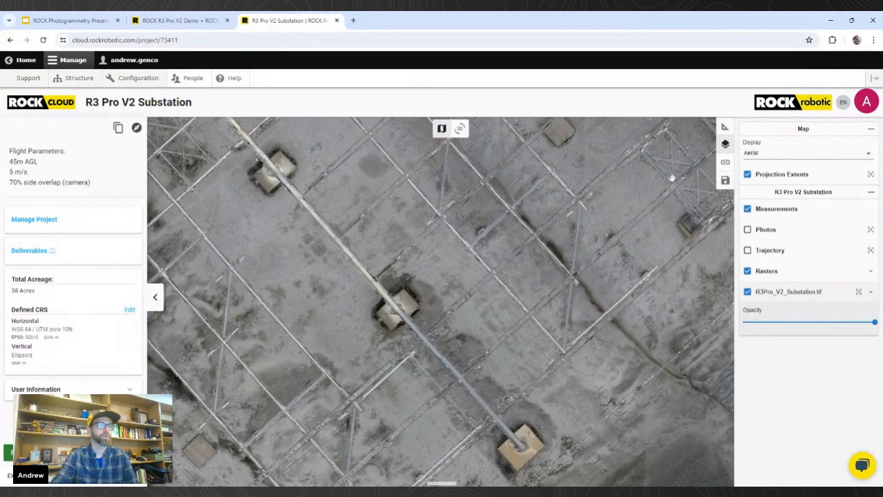
# Step: Switch to the 3D point cloud and examine the same long beam and its footings from above
pyautogui.click(461, 130)
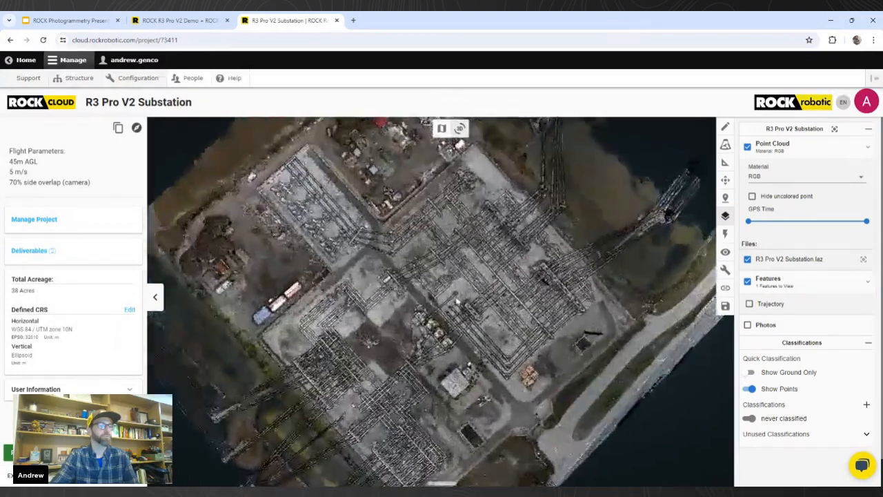
pyautogui.scroll(3, 455, 300)
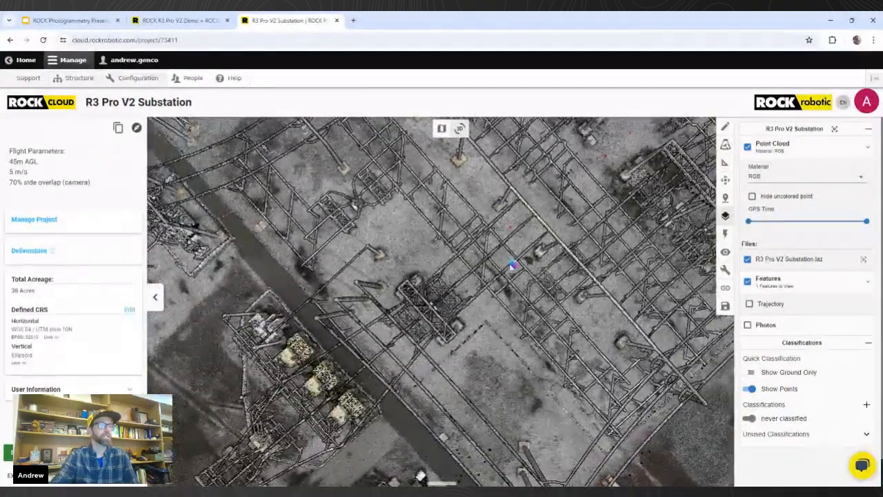
pyautogui.moveTo(513, 265); pyautogui.dragTo(448, 288)
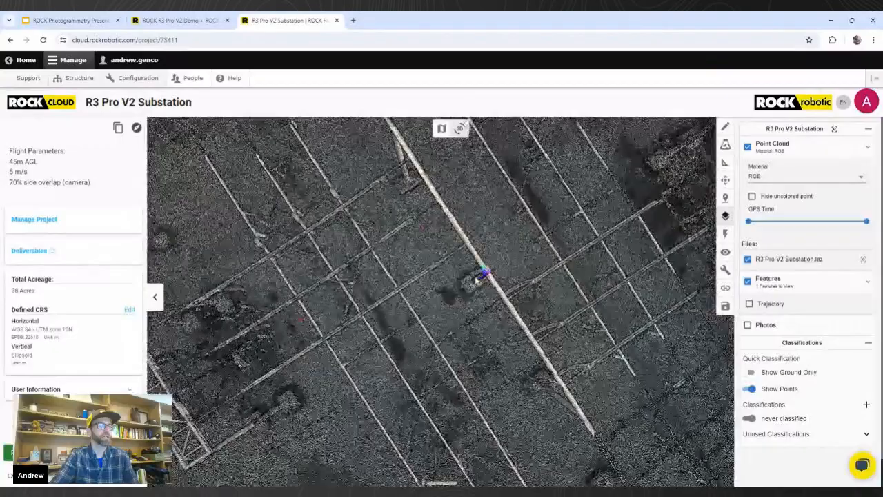
pyautogui.moveTo(485, 272); pyautogui.dragTo(510, 274, button='right')
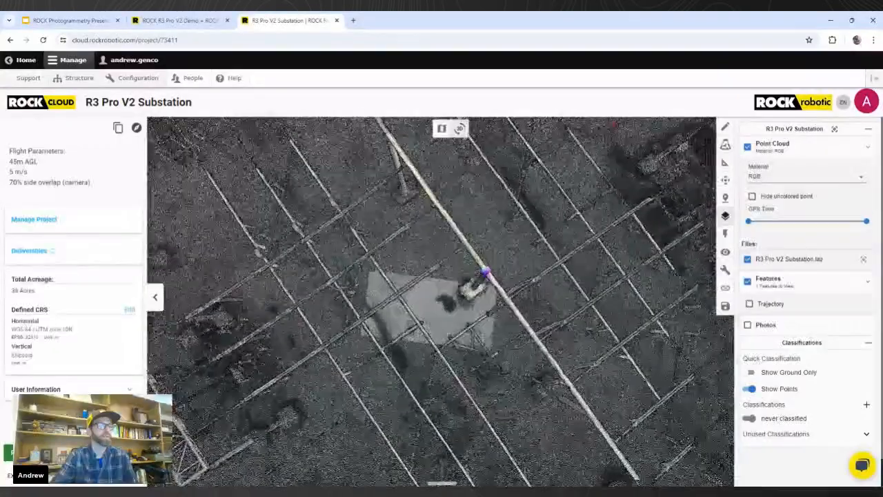
pyautogui.moveTo(488, 250); pyautogui.dragTo(486, 228)
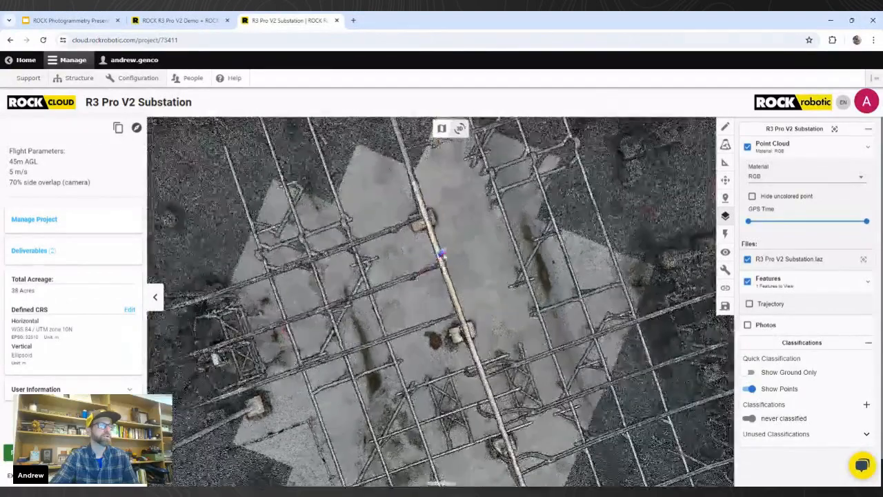
pyautogui.moveTo(448, 245); pyautogui.dragTo(442, 262)
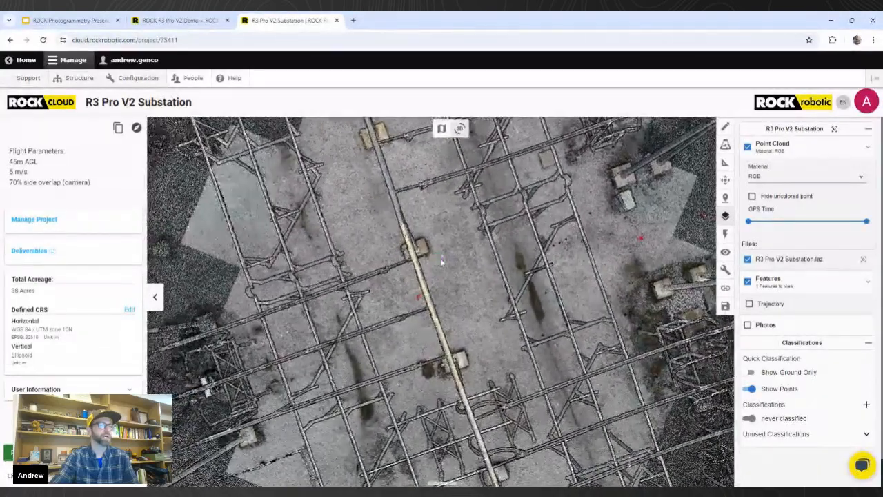
# Step: Return to the 2D map and examine the orthomosaic from the equipment yard to the overhead lines crossing the perimeter wall
pyautogui.click(440, 130)
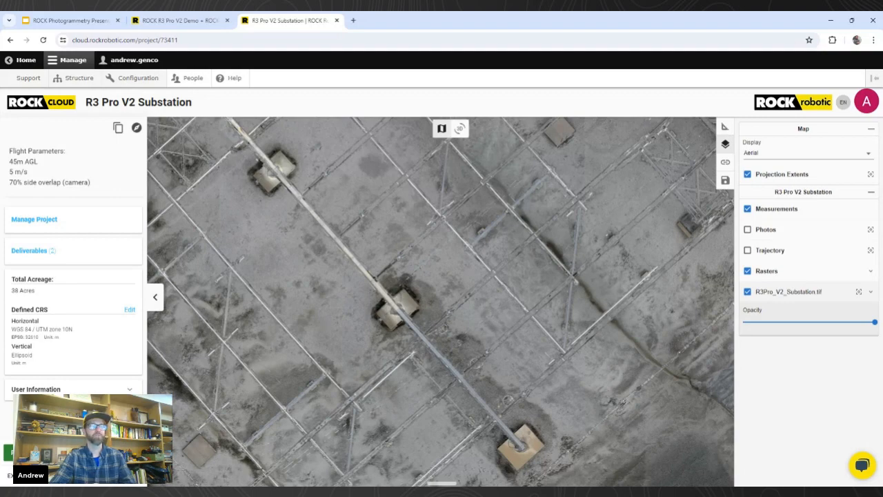
pyautogui.scroll(-2, 461, 321)
pyautogui.scroll(-2, 461, 321)
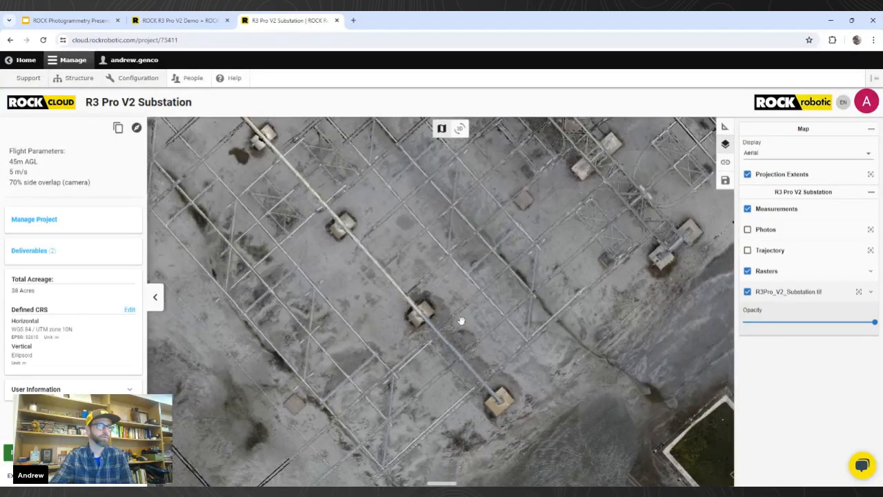
pyautogui.scroll(-3, 461, 319)
pyautogui.moveTo(401, 279); pyautogui.dragTo(494, 380)
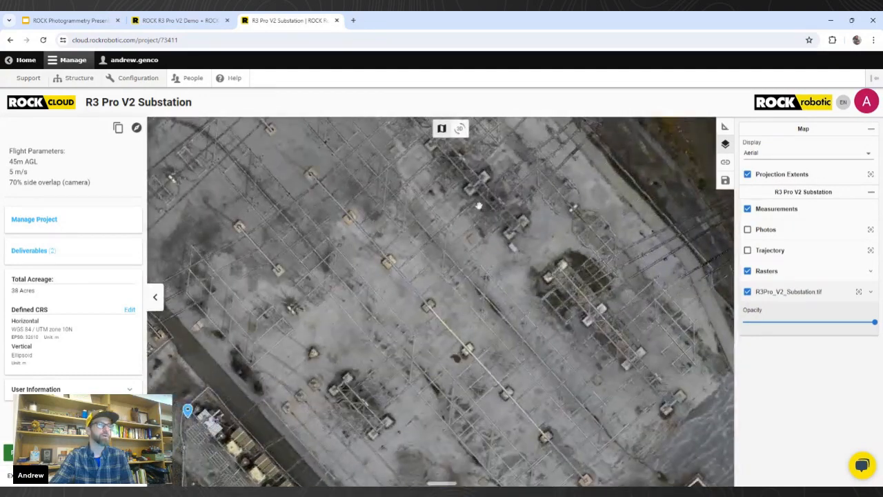
pyautogui.moveTo(477, 205); pyautogui.dragTo(463, 285)
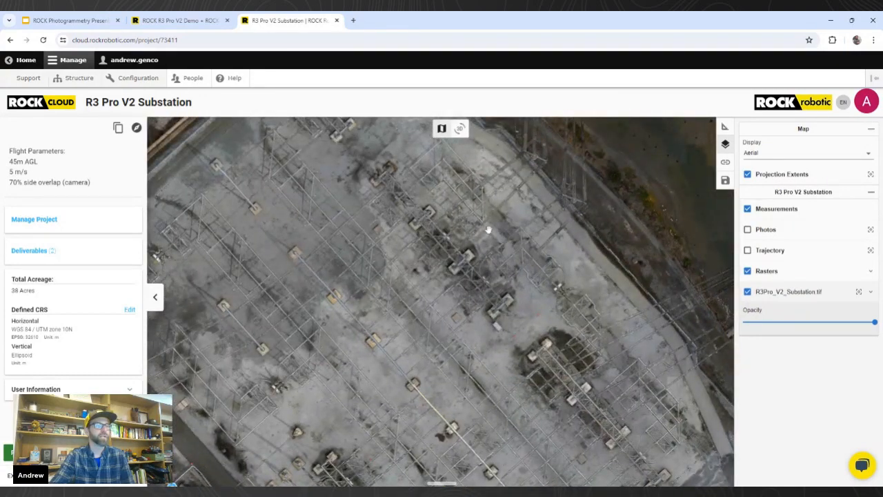
pyautogui.moveTo(549, 207); pyautogui.dragTo(513, 266)
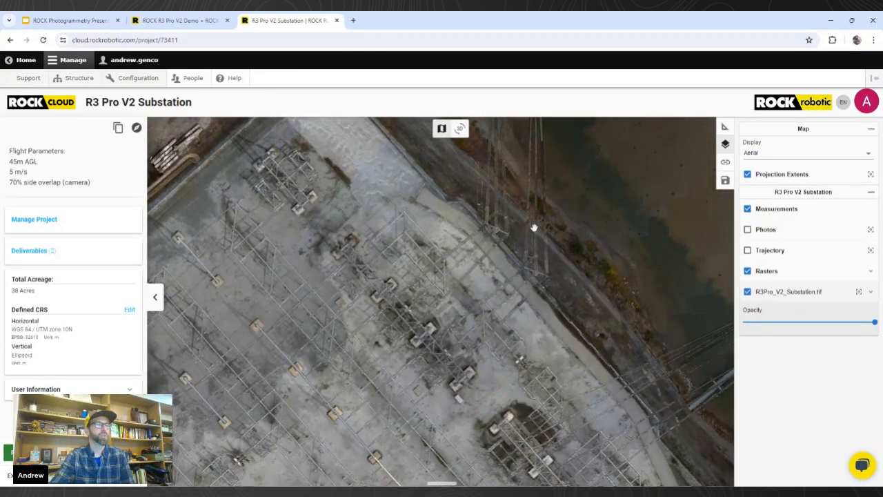
pyautogui.scroll(3, 532, 227)
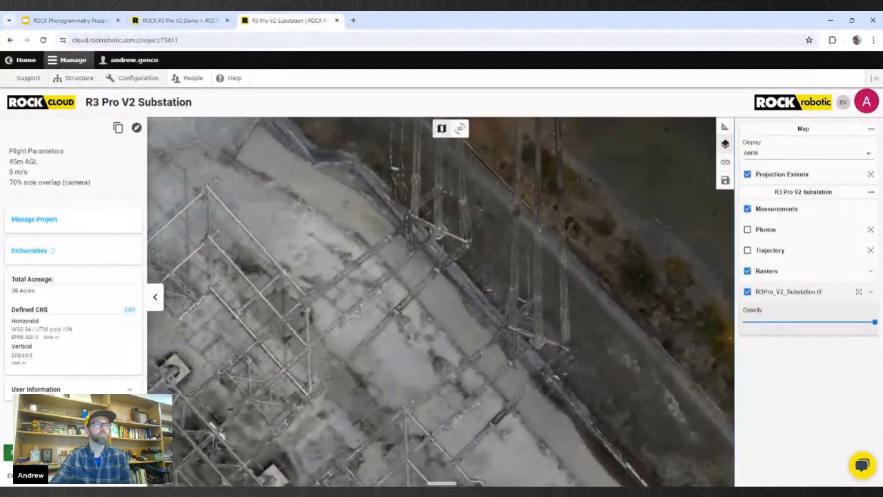
# Step: Show the photo locations on the map and examine the transmission tower standing in the water beyond the substation's perimeter
pyautogui.click(747, 229)
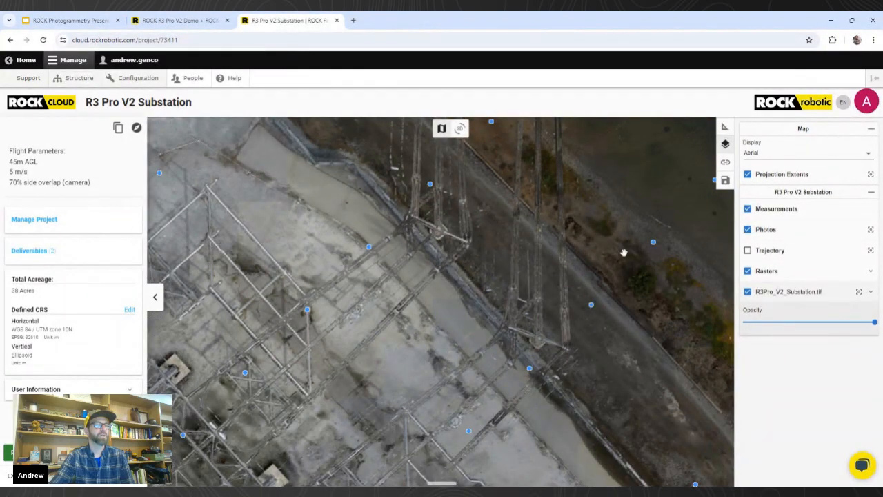
pyautogui.scroll(-5, 622, 251)
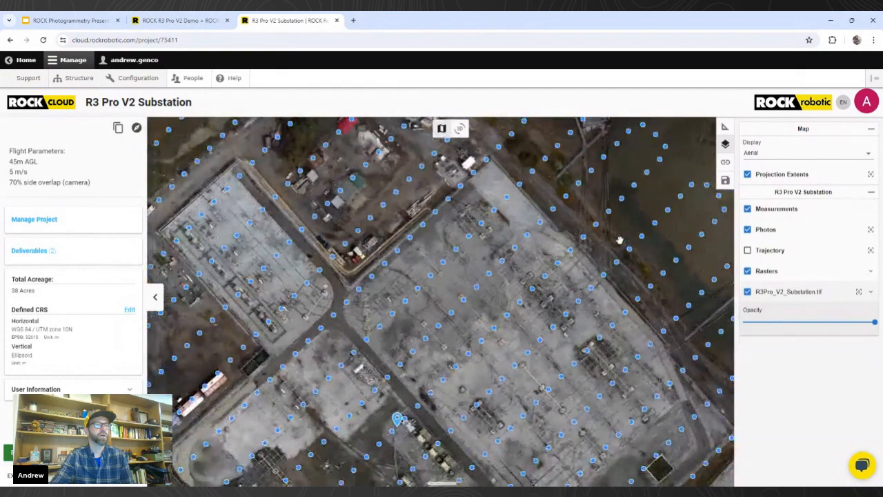
pyautogui.moveTo(619, 240); pyautogui.dragTo(570, 283)
pyautogui.moveTo(556, 203); pyautogui.dragTo(545, 251)
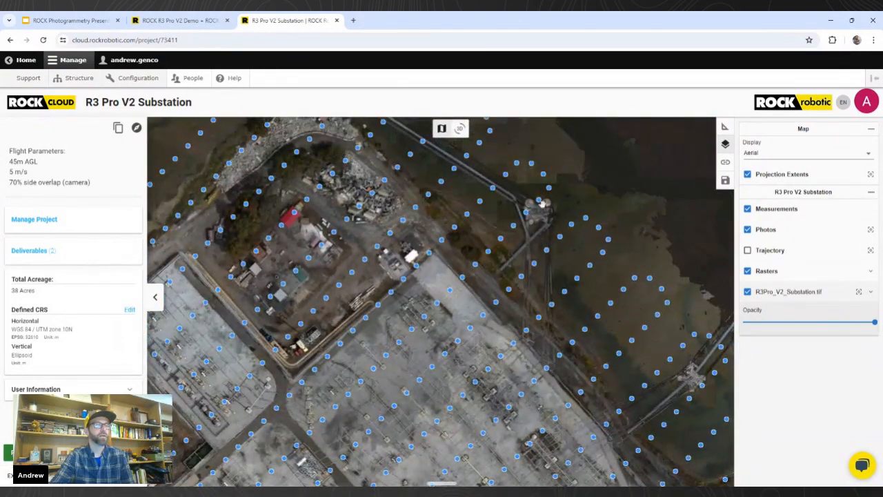
pyautogui.scroll(3, 545, 210)
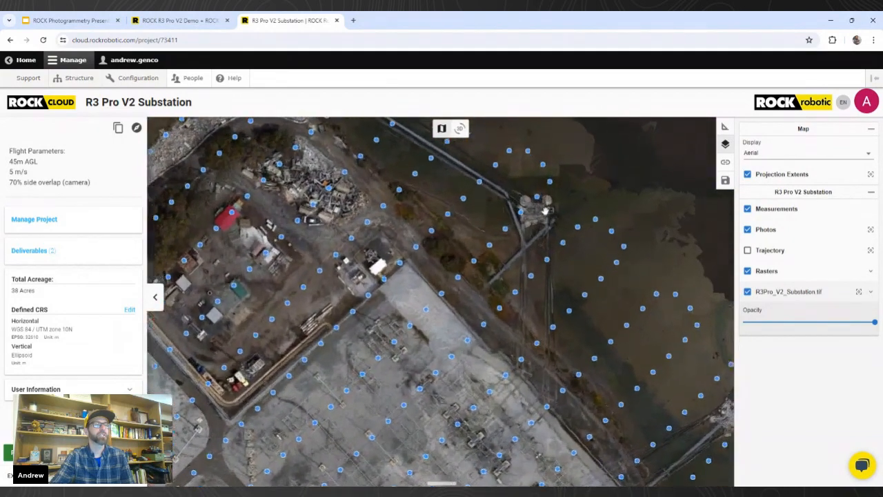
pyautogui.scroll(3, 545, 211)
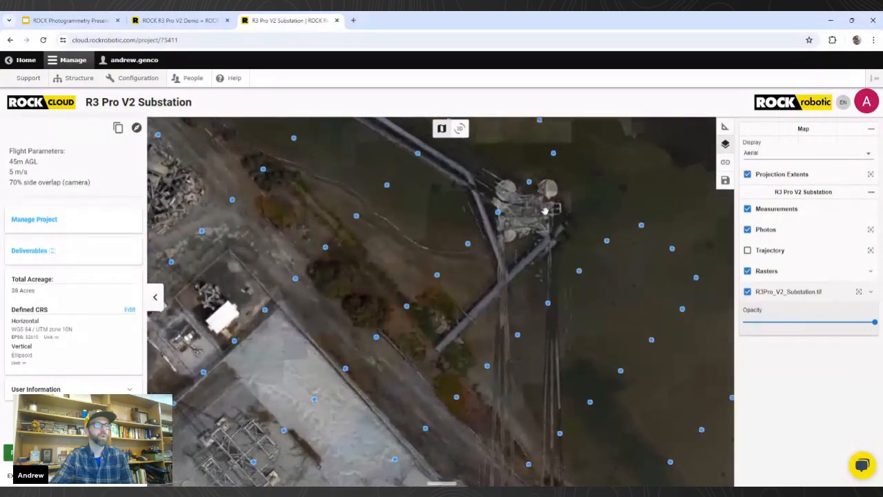
pyautogui.moveTo(545, 210); pyautogui.dragTo(531, 238)
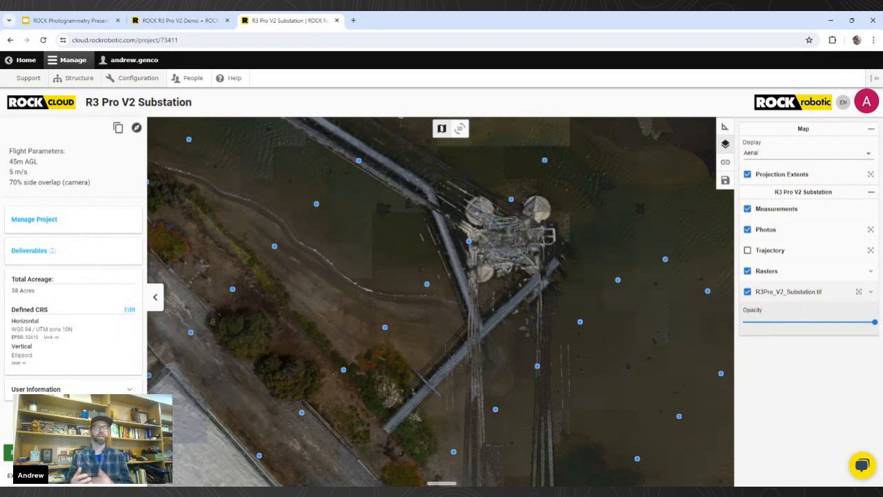
pyautogui.scroll(5, 532, 238)
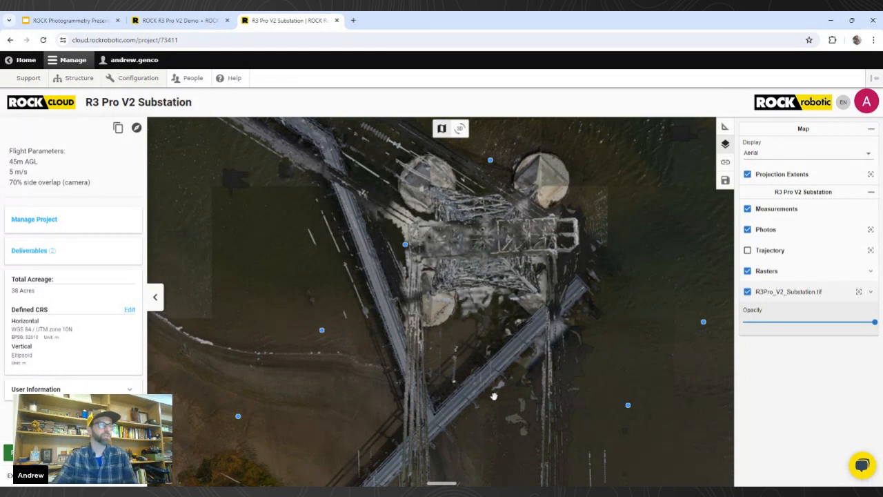
# Step: Examine the walkways around the tower in the water and the photo coverage from there to the rubble piles onshore
pyautogui.moveTo(489, 393); pyautogui.dragTo(533, 334)
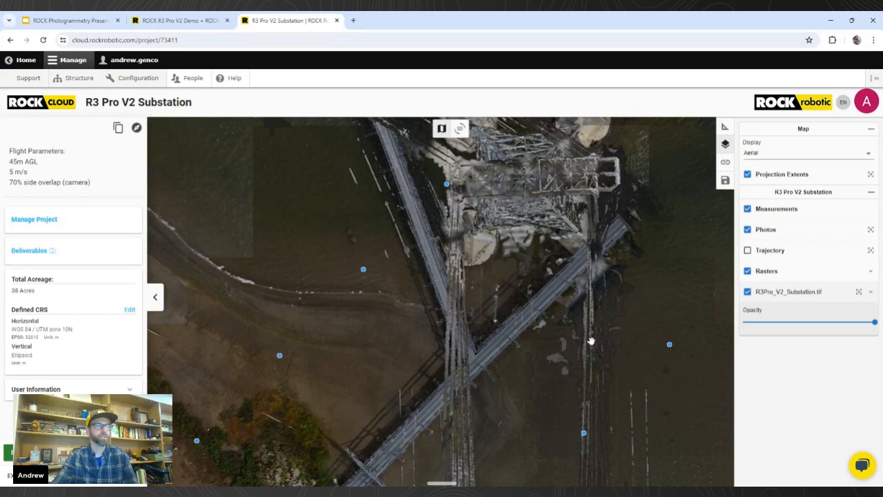
pyautogui.scroll(-5, 595, 328)
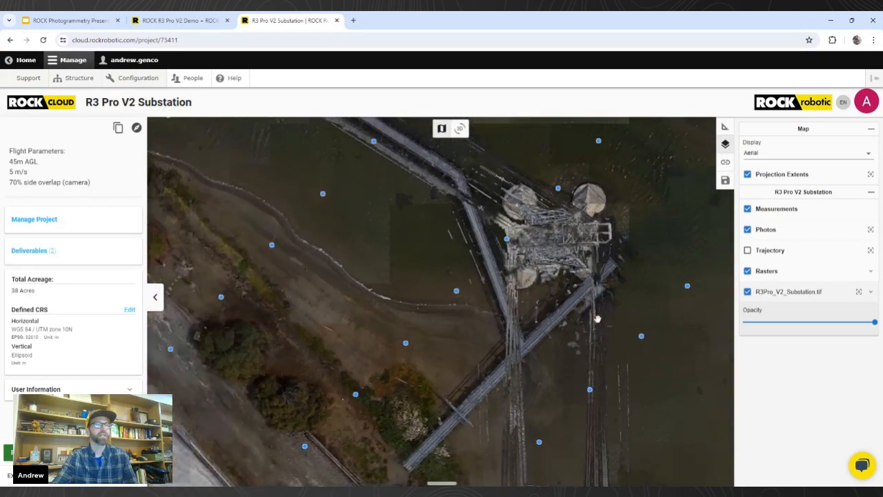
pyautogui.scroll(-2, 595, 314)
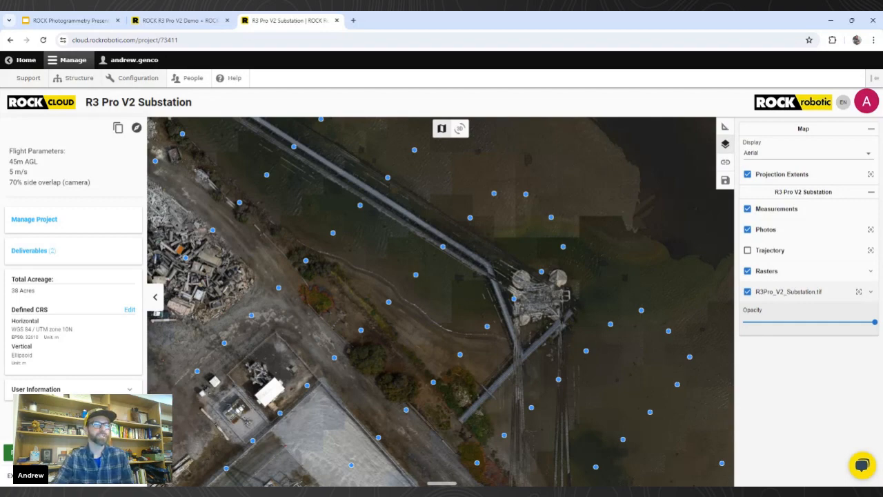
pyautogui.scroll(-3, 514, 344)
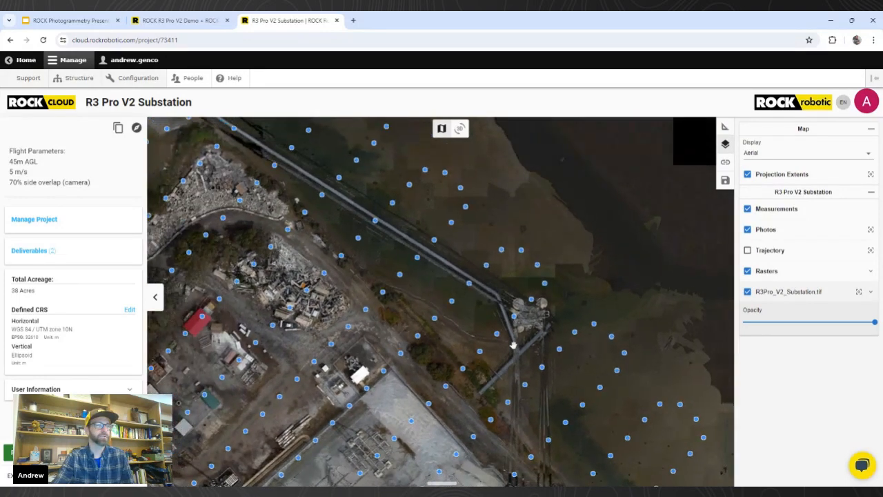
pyautogui.moveTo(238, 323); pyautogui.dragTo(394, 364)
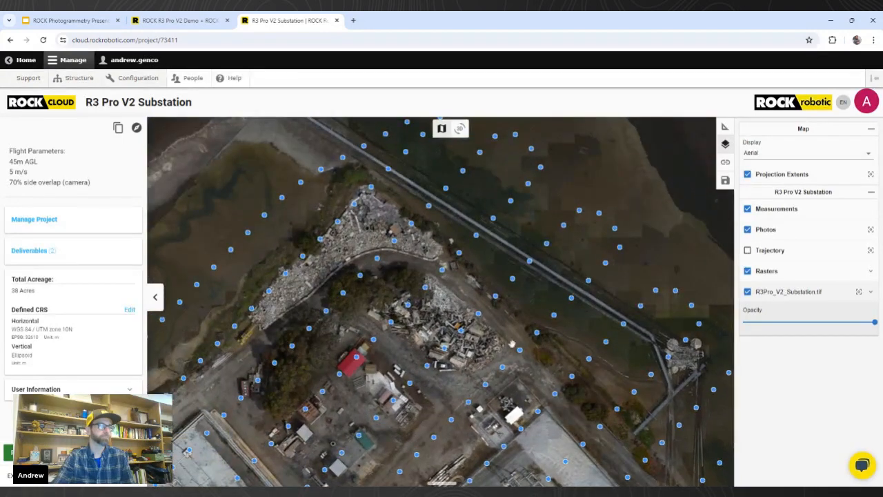
# Step: Inspect the red metal roof up close in the orthomosaic, including its ridge, edges and the stored materials around the building
pyautogui.scroll(5, 394, 363)
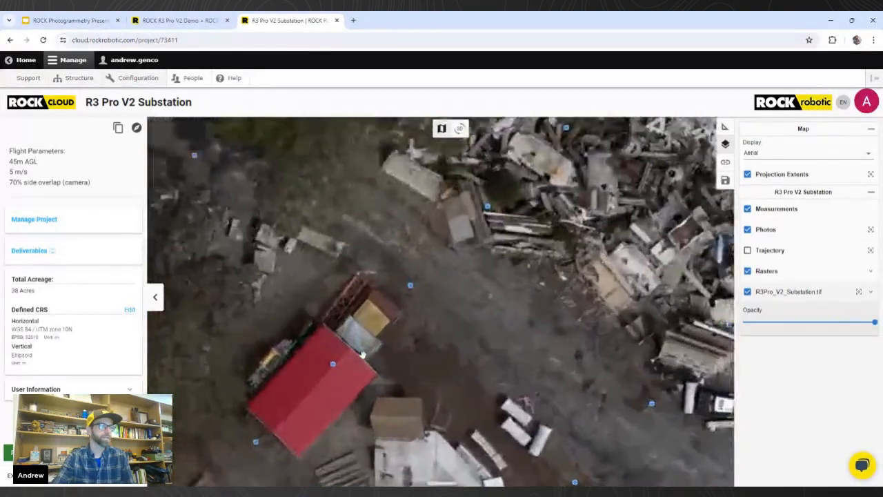
pyautogui.scroll(2, 362, 354)
pyautogui.moveTo(363, 354); pyautogui.dragTo(436, 306)
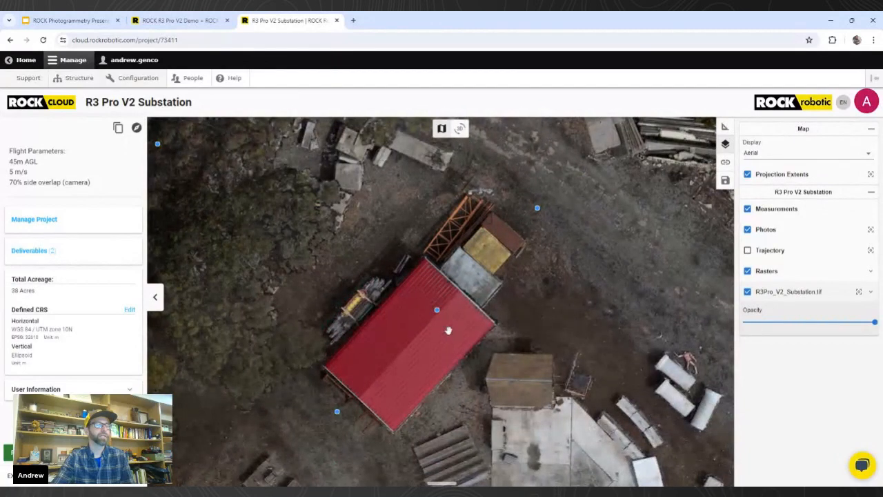
pyautogui.moveTo(450, 329); pyautogui.dragTo(462, 320)
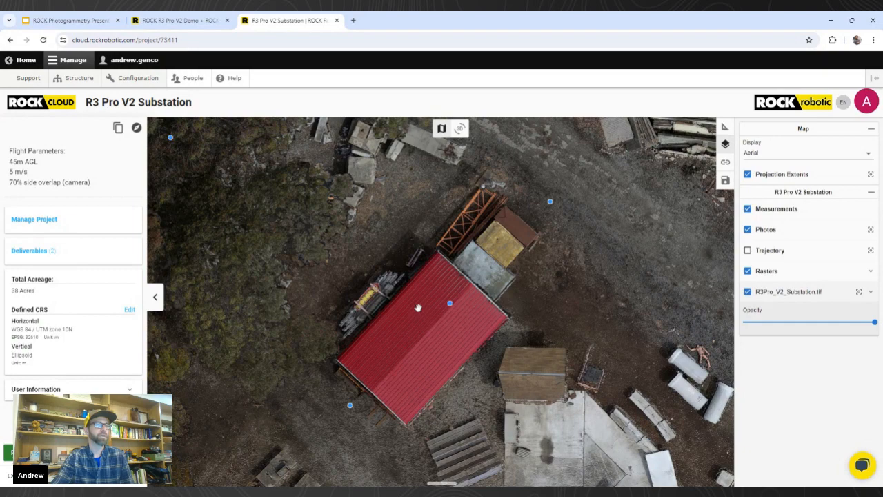
pyautogui.moveTo(415, 315); pyautogui.dragTo(437, 278)
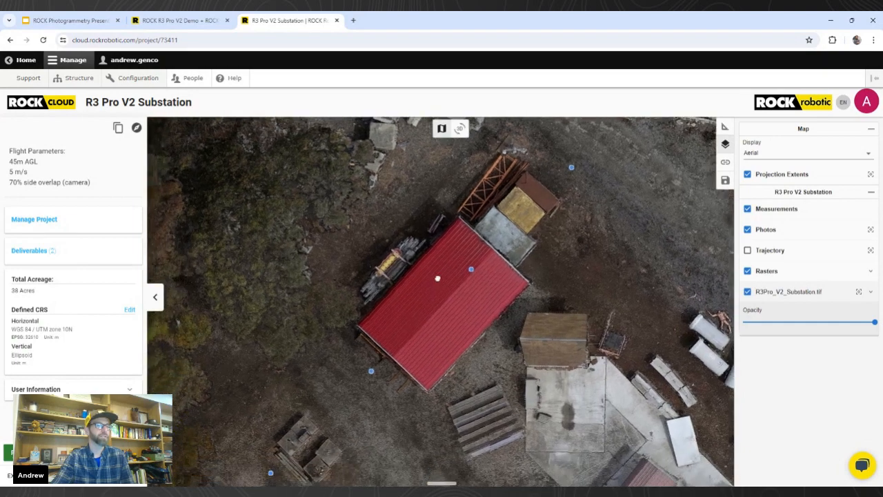
pyautogui.moveTo(460, 327); pyautogui.dragTo(459, 282)
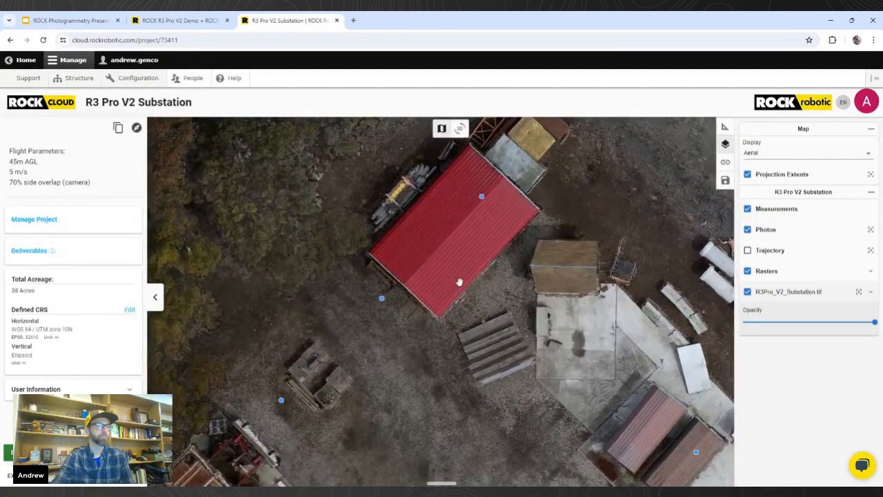
pyautogui.scroll(-2, 459, 282)
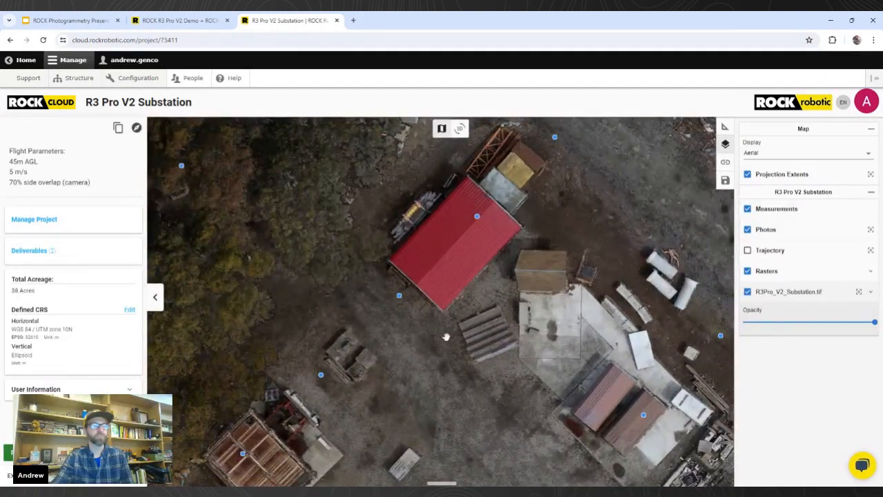
pyautogui.moveTo(446, 336); pyautogui.dragTo(447, 311)
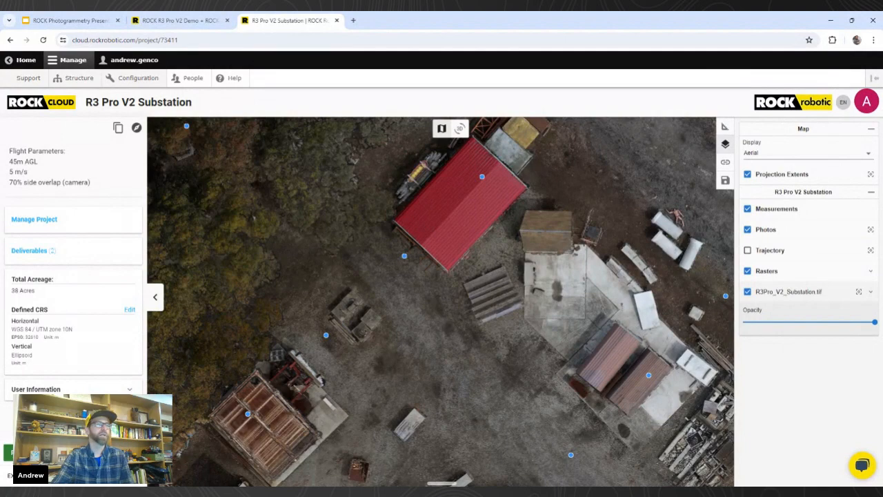
# Step: Examine the mannequin lying beside the concrete pipes east of the red-roofed building at close range
pyautogui.scroll(-2, 448, 325)
pyautogui.scroll(4, 648, 233)
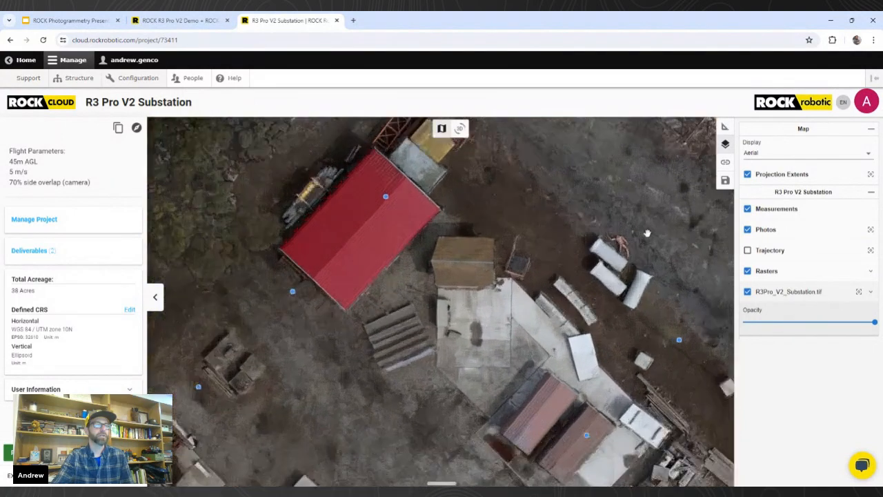
pyautogui.scroll(3, 648, 234)
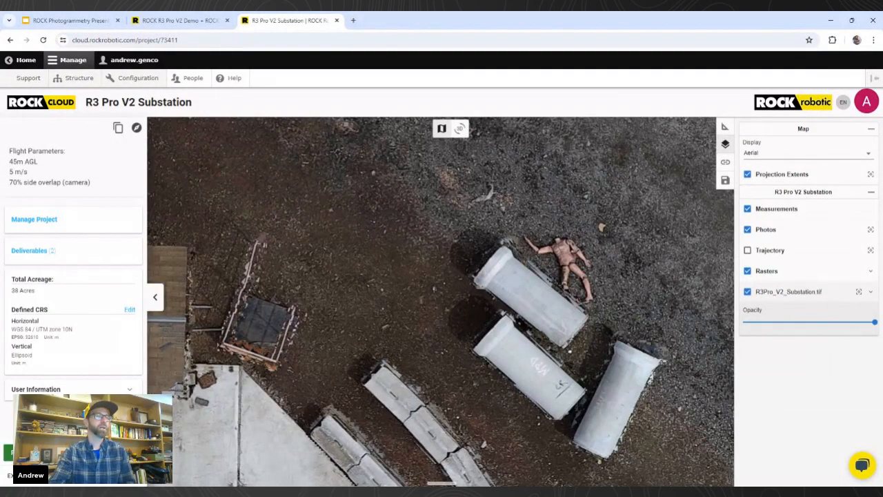
# Step: Return from the mannequin to the surrounding yard and fit the map to the full extent of the R3Pro_V2_Substation.tif raster
pyautogui.scroll(-5, 572, 261)
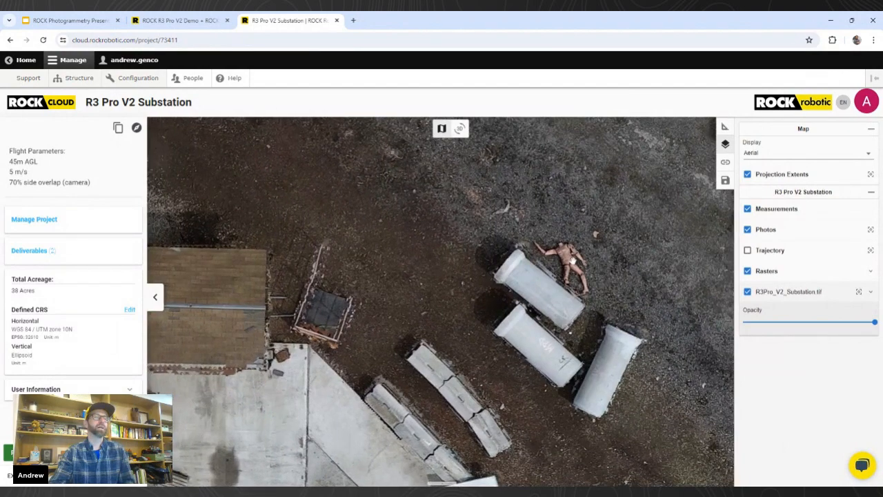
pyautogui.scroll(-5, 573, 261)
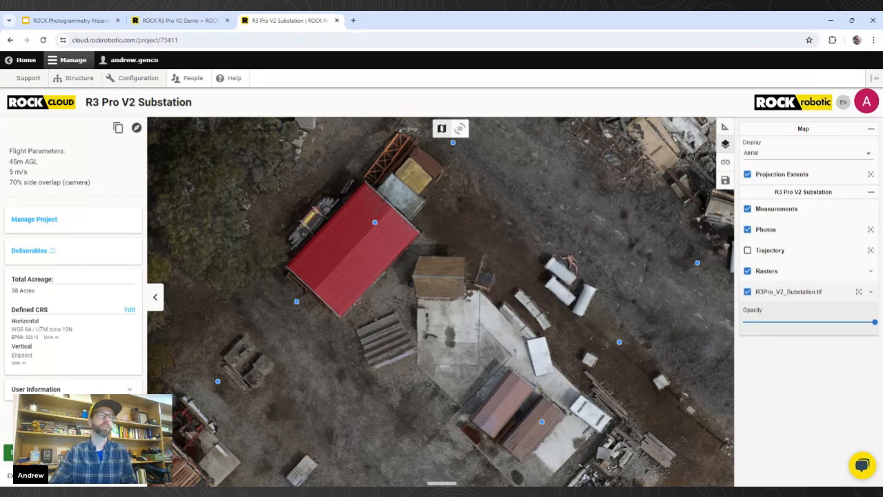
pyautogui.click(860, 293)
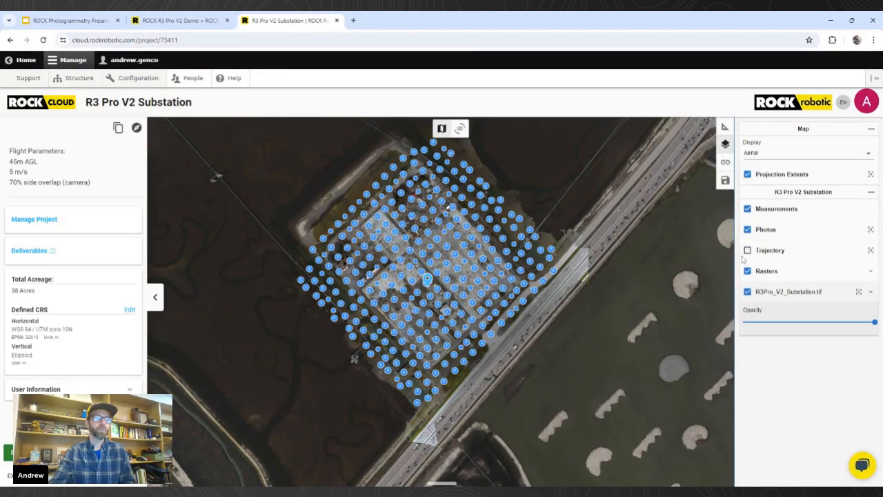